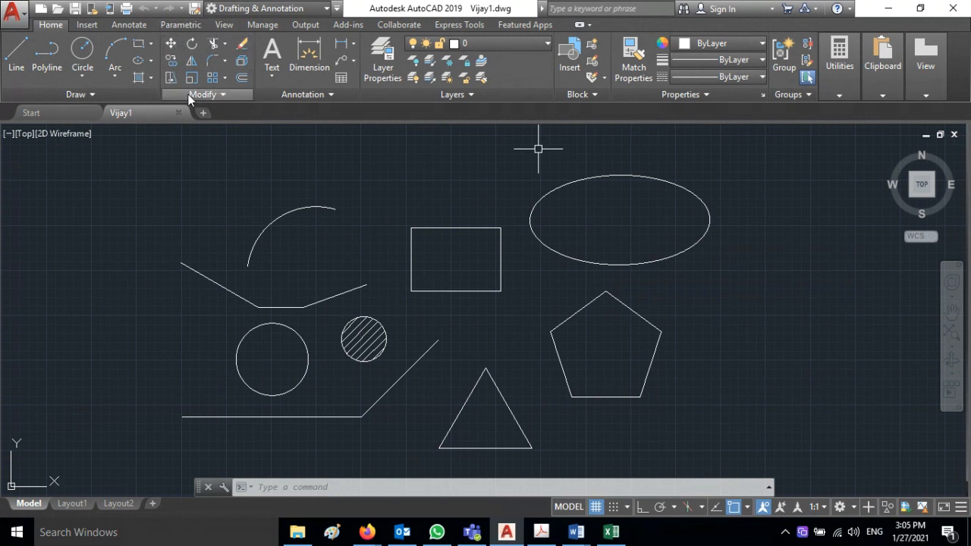
Step: Move the arc 10 units at an angle of 0 degrees, using its lower-left endpoint as the base point
click(171, 44)
click(281, 216)
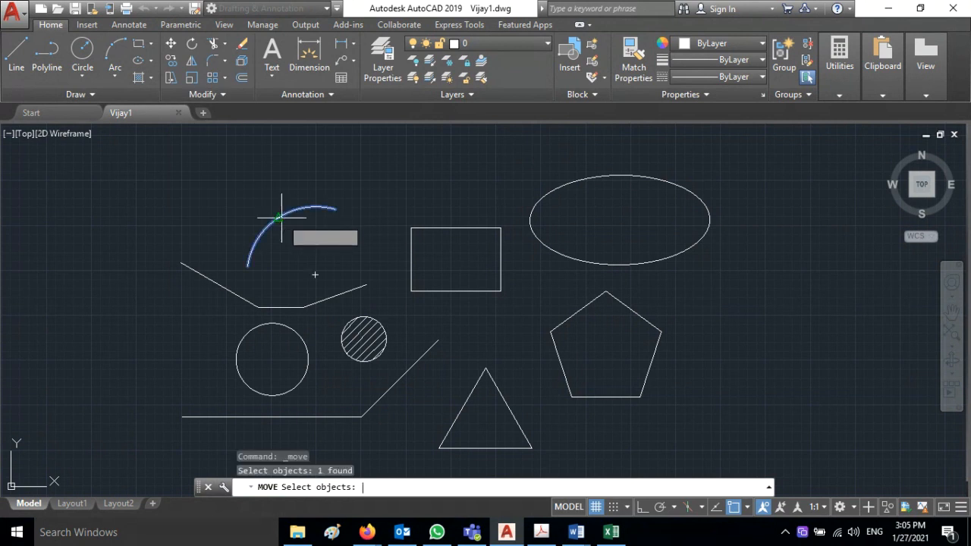
key(Return)
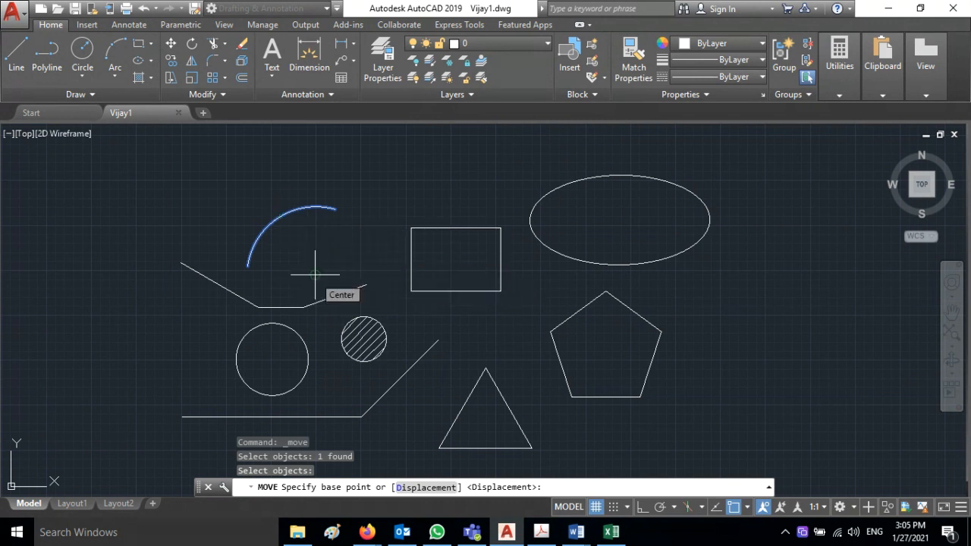
click(247, 266)
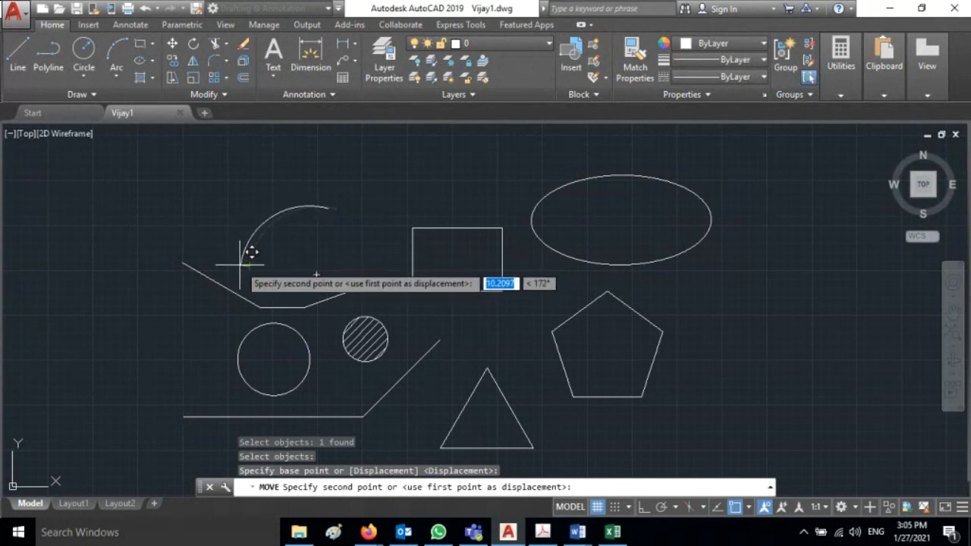
text(10)
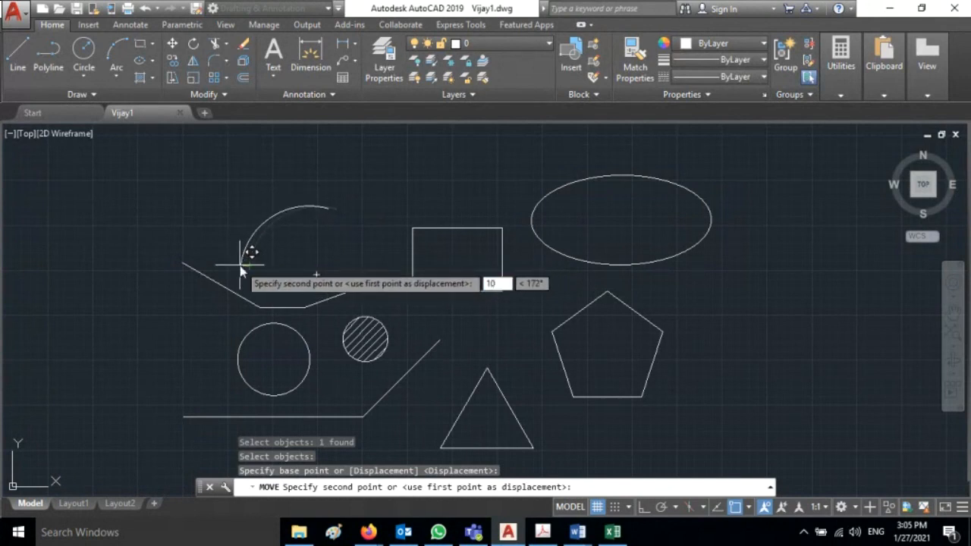
key(Tab)
text(0)
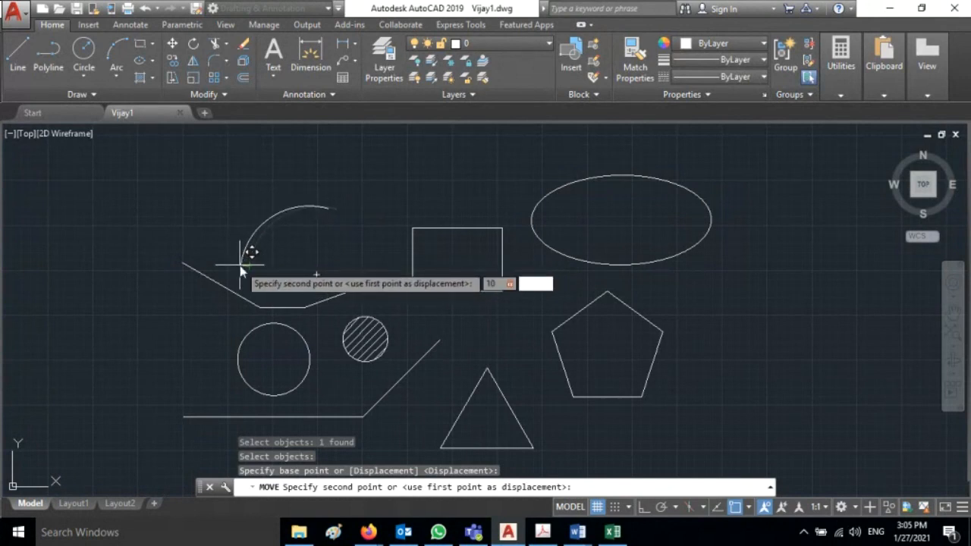
key(Return)
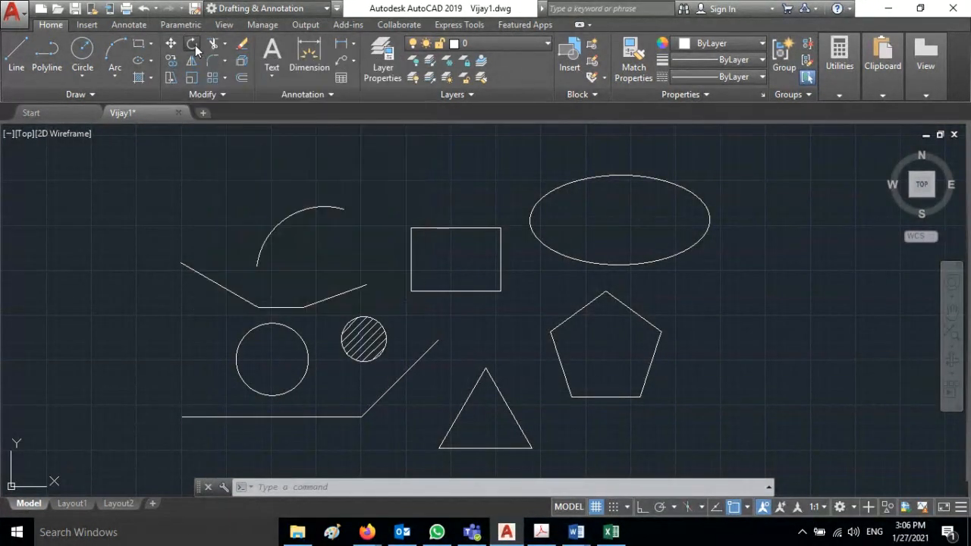
Step: Rotate the rectangle 90 degrees about the midpoint of its bottom edge, and undo that rotation
click(195, 45)
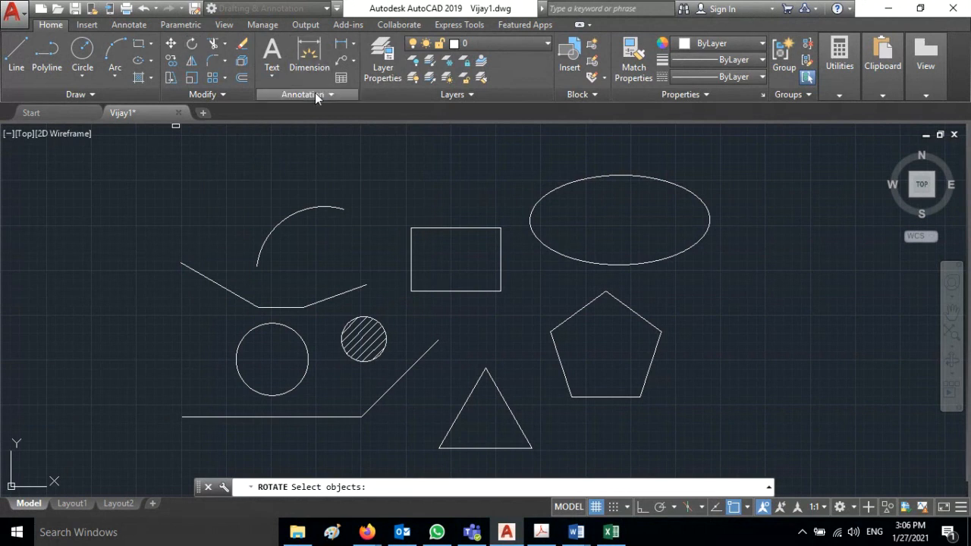
click(408, 267)
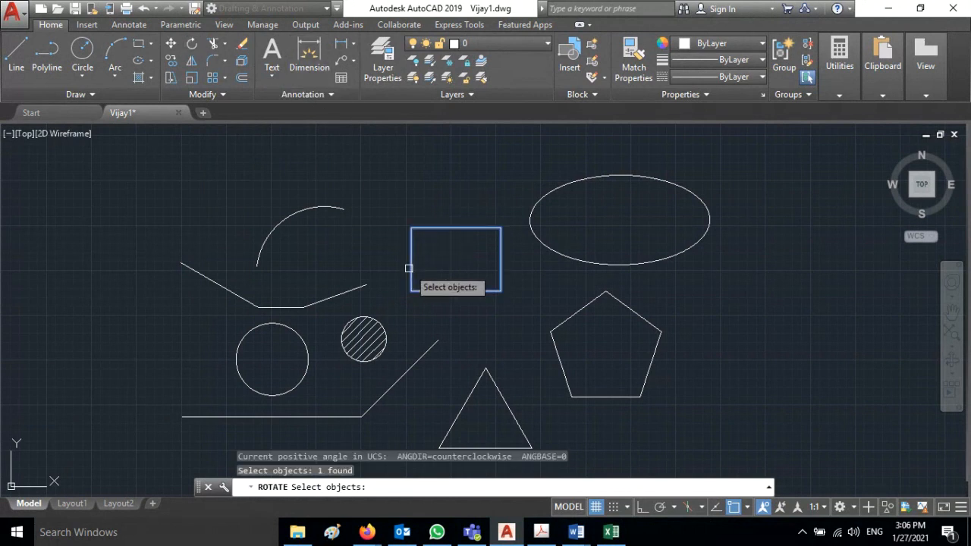
key(Return)
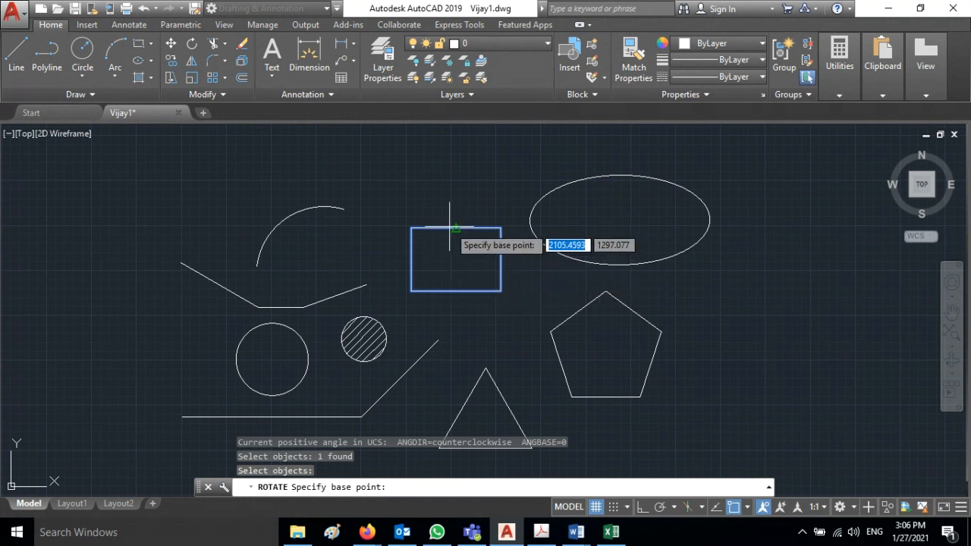
click(454, 291)
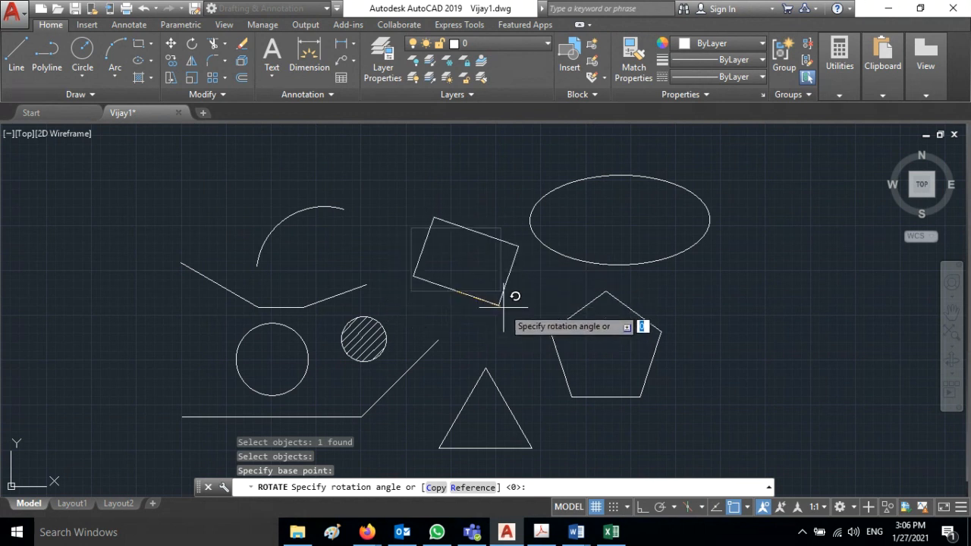
text(90)
key(Return)
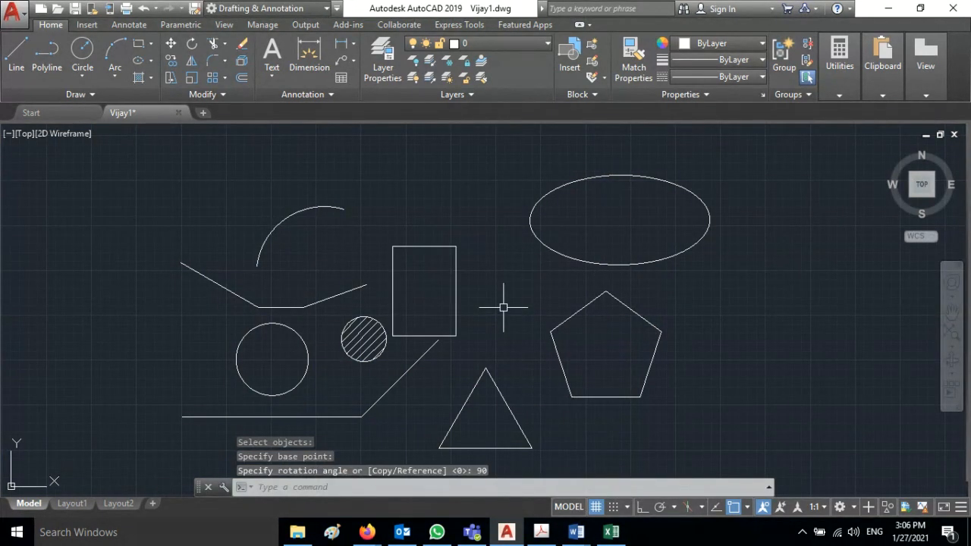
click(143, 7)
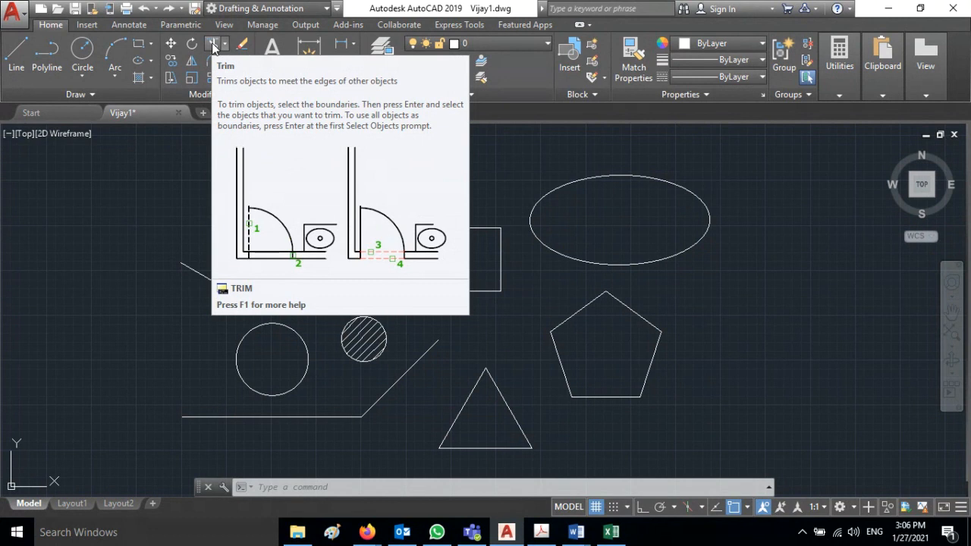
Step: Draw a diagonal line across the pentagon, from outside its lower-right side to outside its upper-left side
click(11, 59)
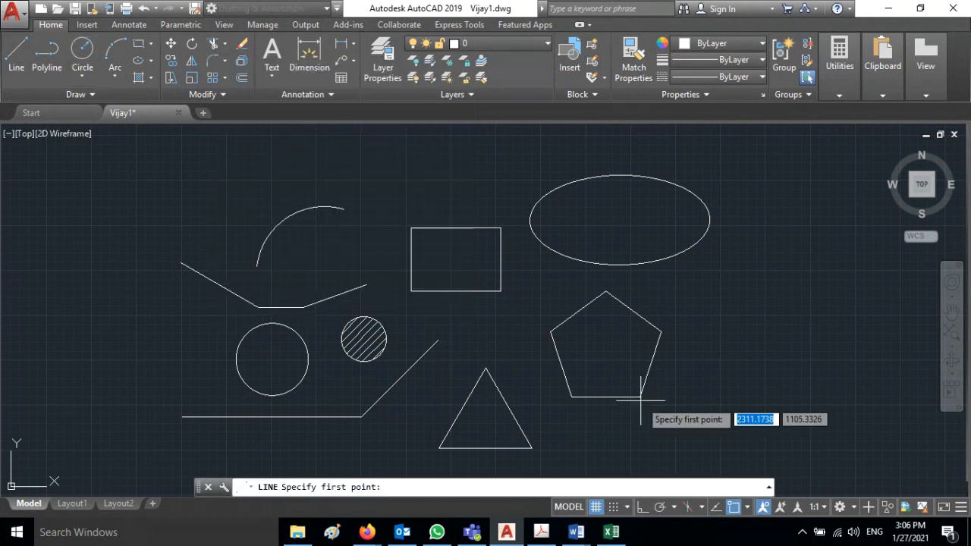
click(685, 374)
click(559, 298)
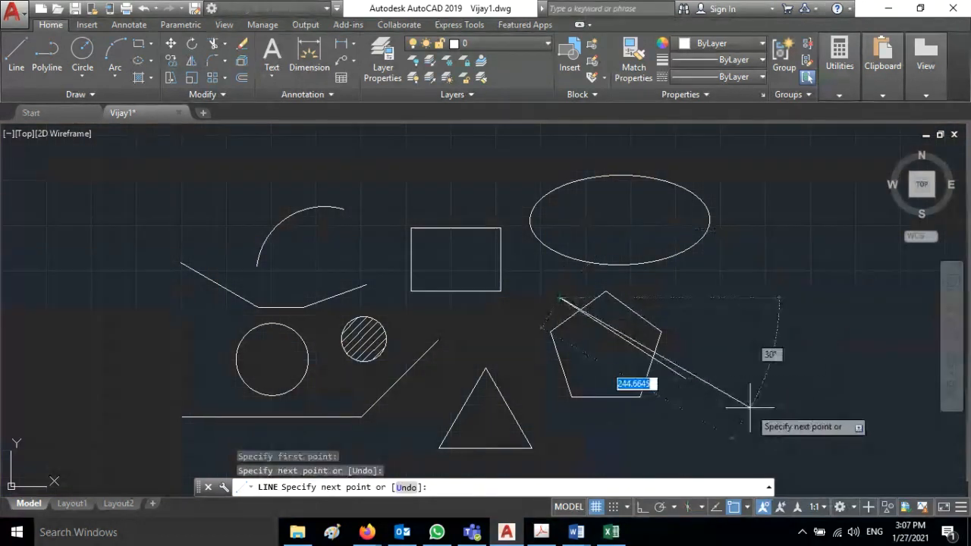
key(Return)
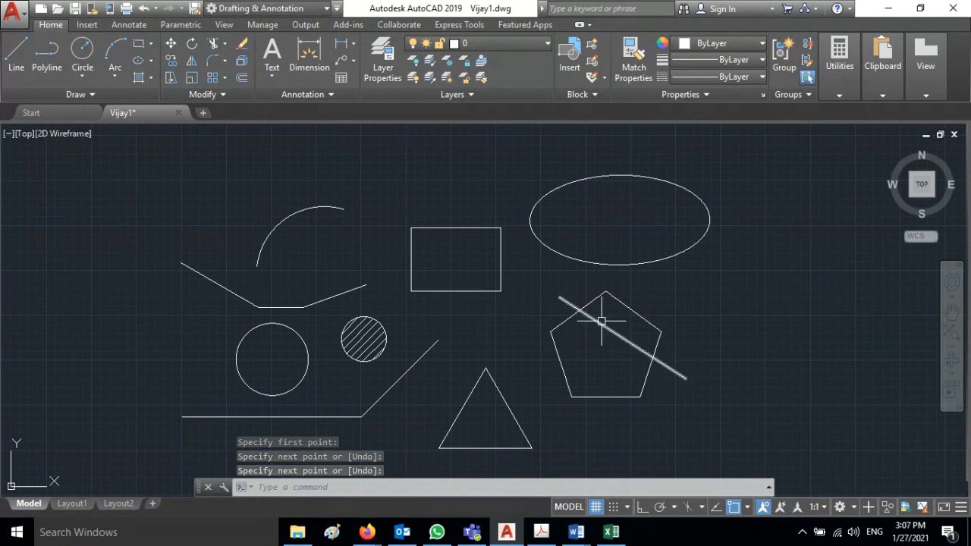
Step: Trim both ends of the diagonal line that stick out of the pentagon, using the pentagon as the cutting edge
mouse_move(565, 303)
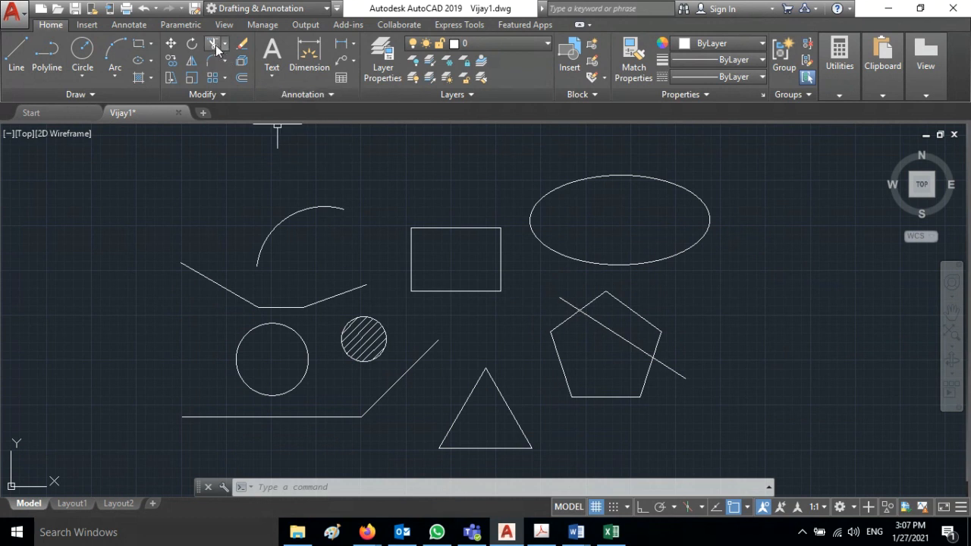
click(214, 44)
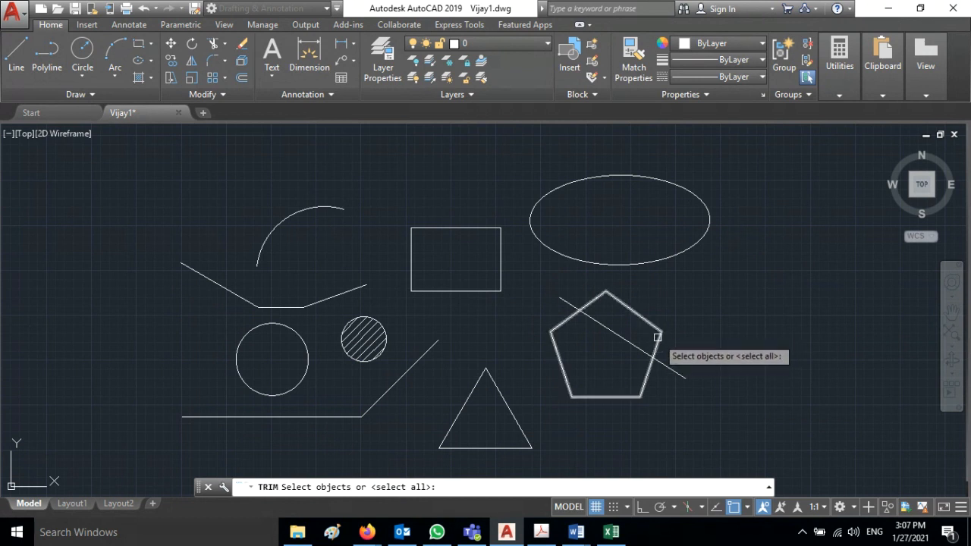
click(657, 336)
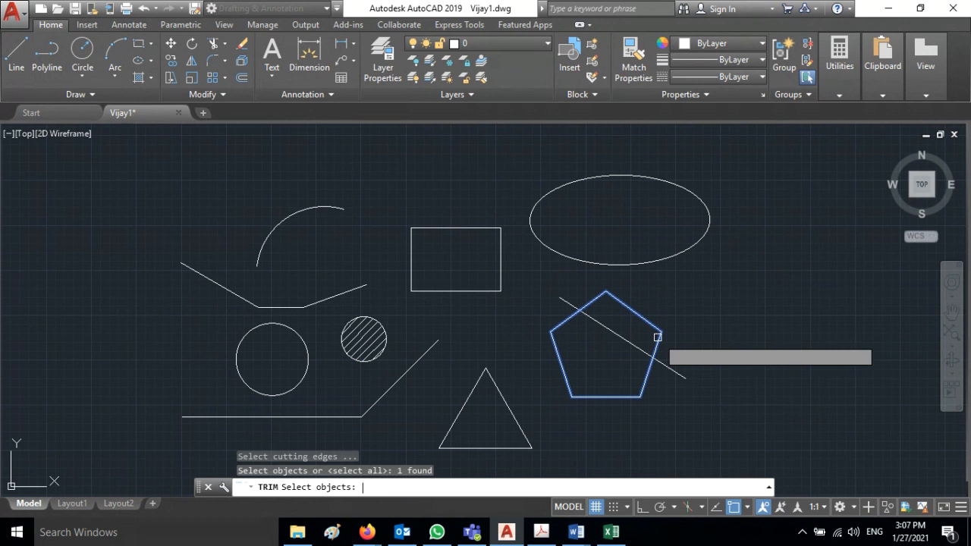
key(Return)
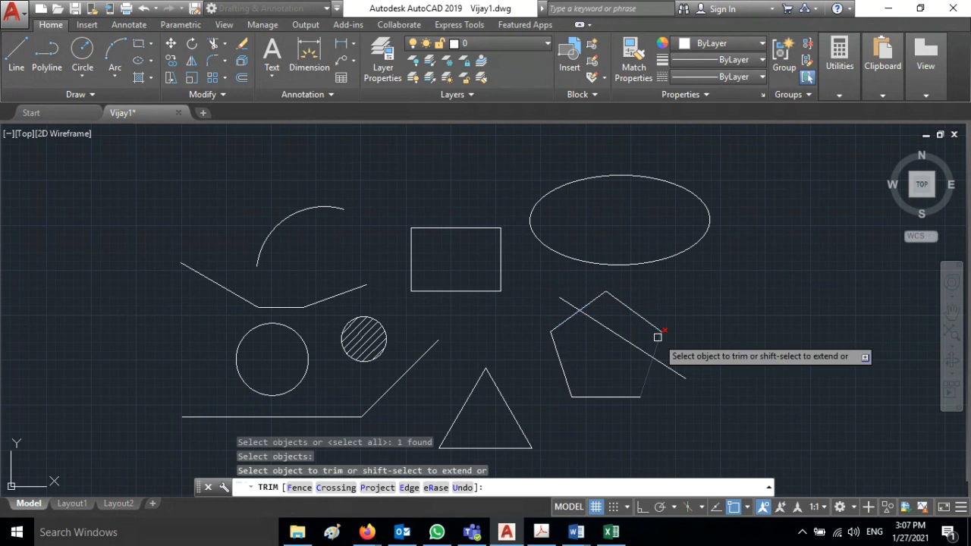
click(675, 372)
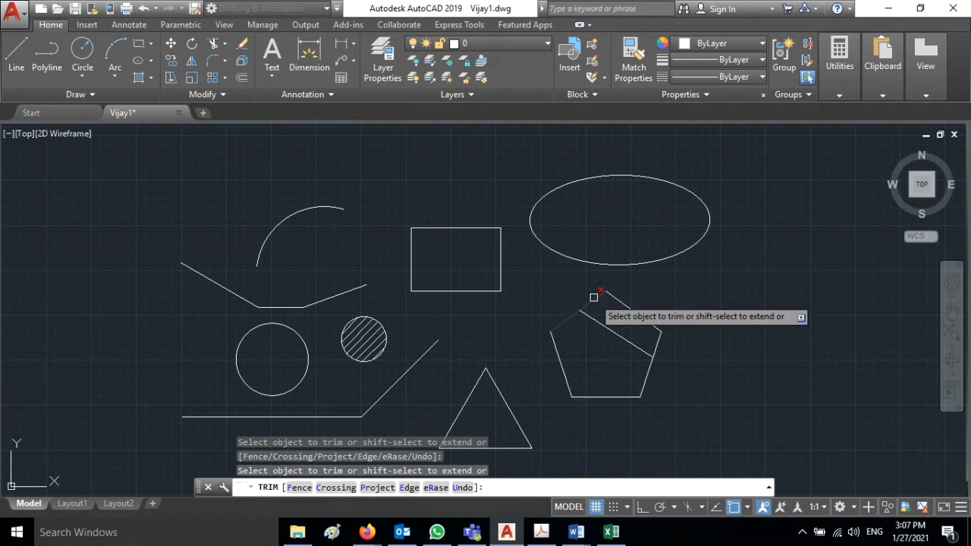
key(Return)
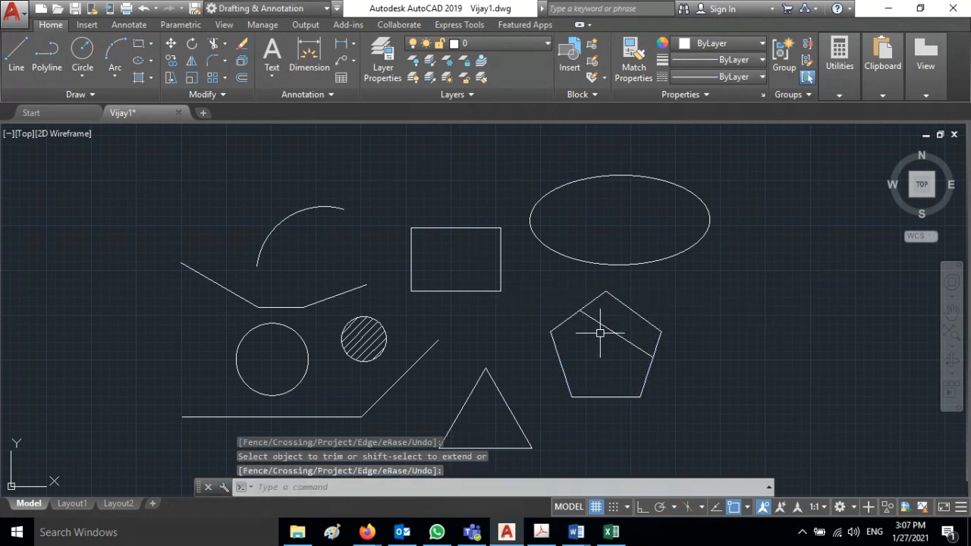
Step: Extend the upper-left end of the line inside the pentagon to the rectangle, using the rectangle as the boundary edge
click(224, 44)
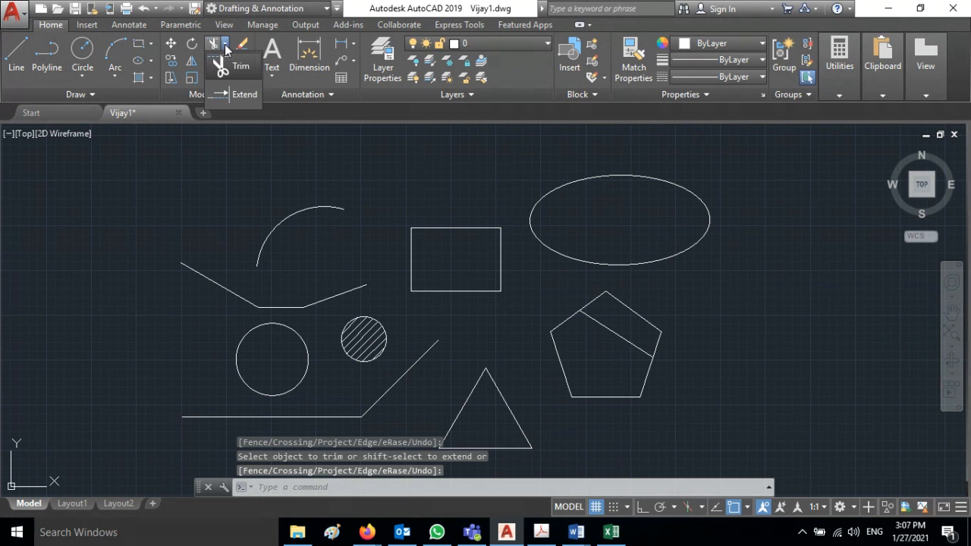
click(233, 97)
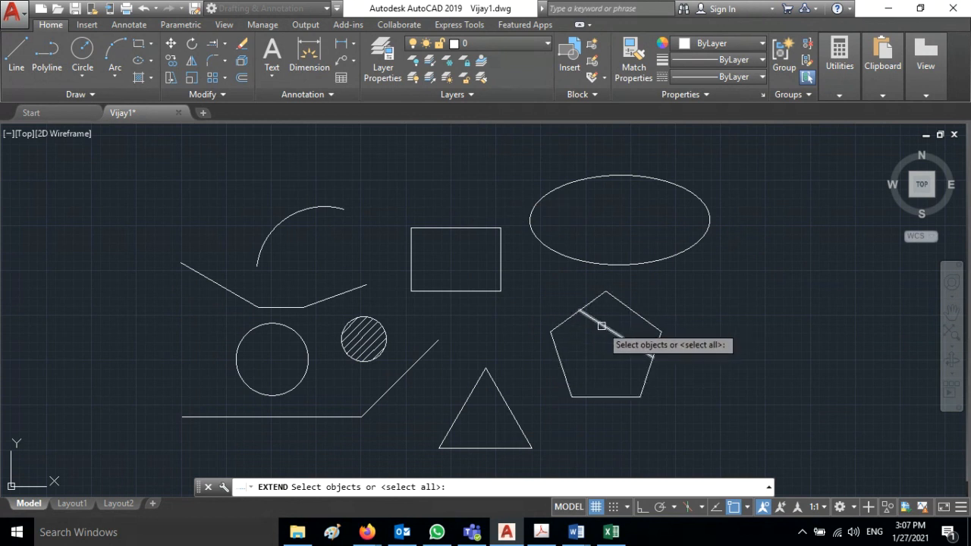
click(501, 260)
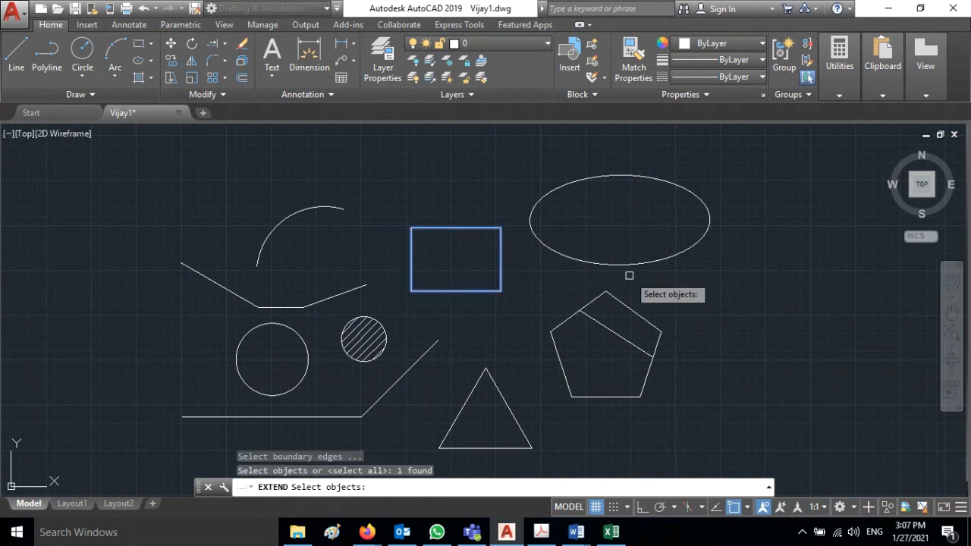
key(Return)
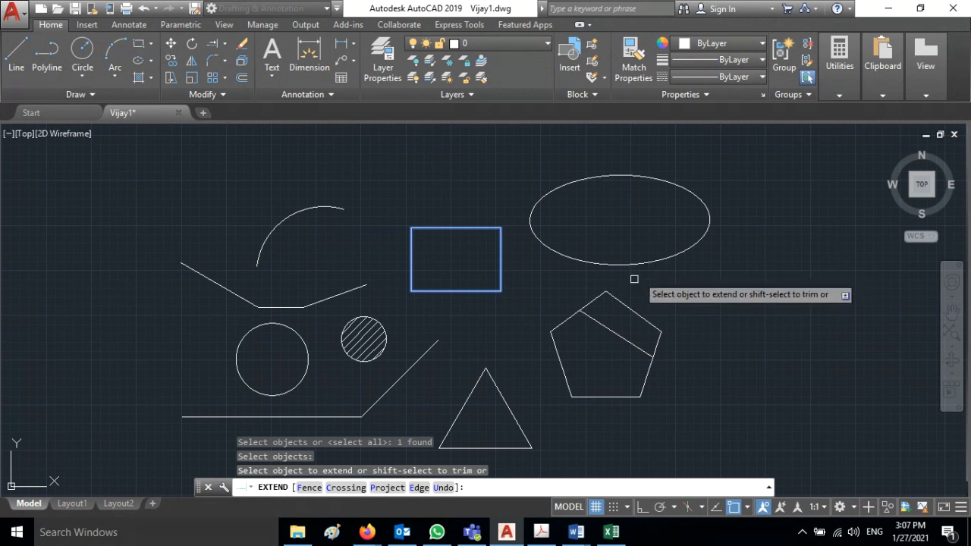
click(589, 314)
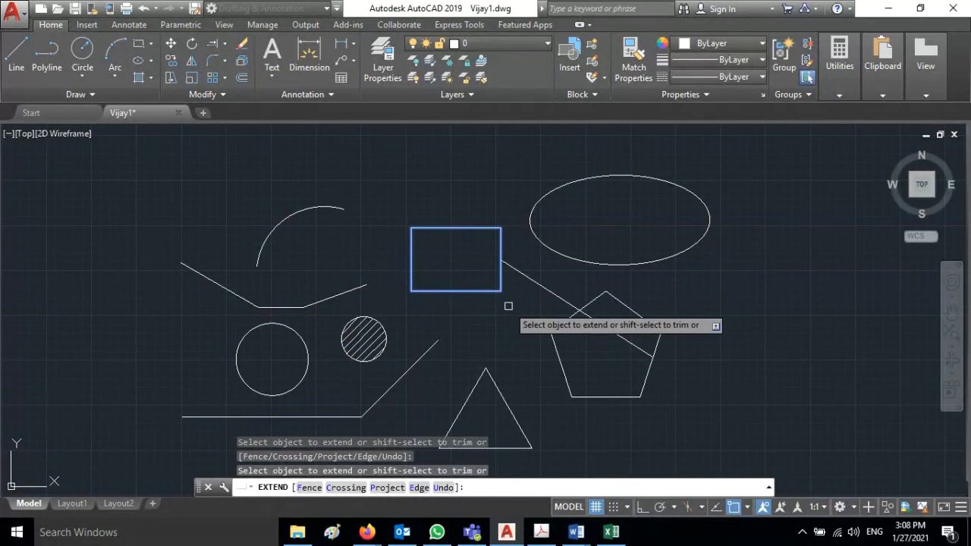
key(Escape)
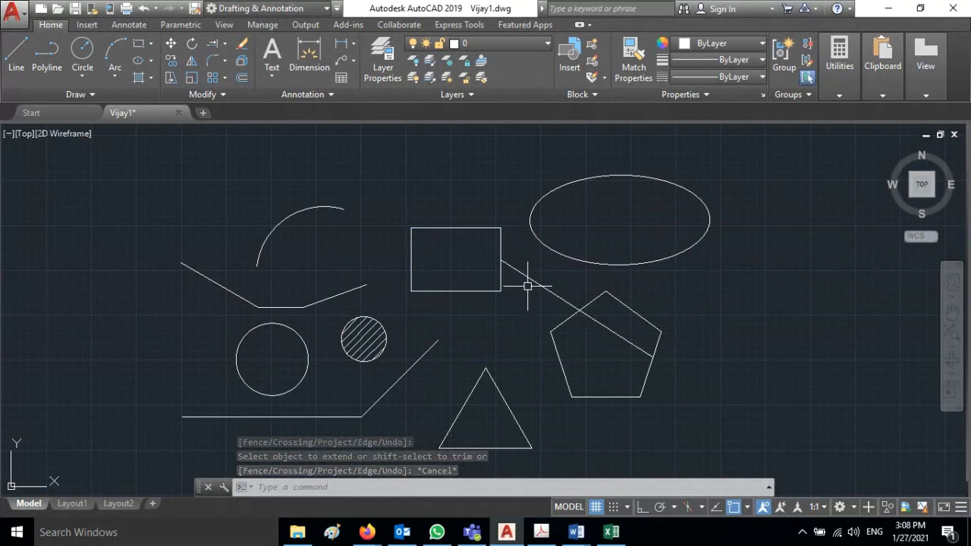
Step: Copy the rectangle 80 units almost straight upward, using the midpoint of its top edge as the base point
click(225, 44)
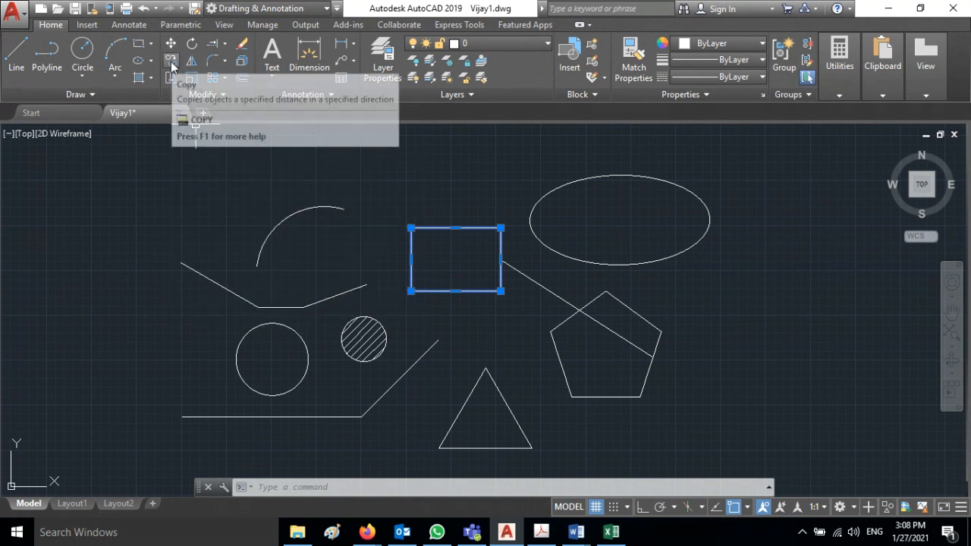
key(Escape)
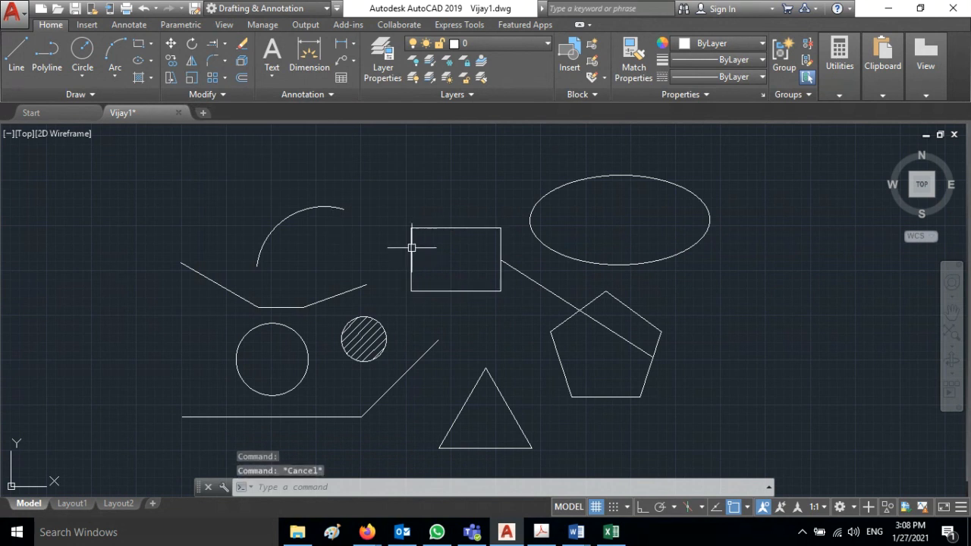
click(173, 60)
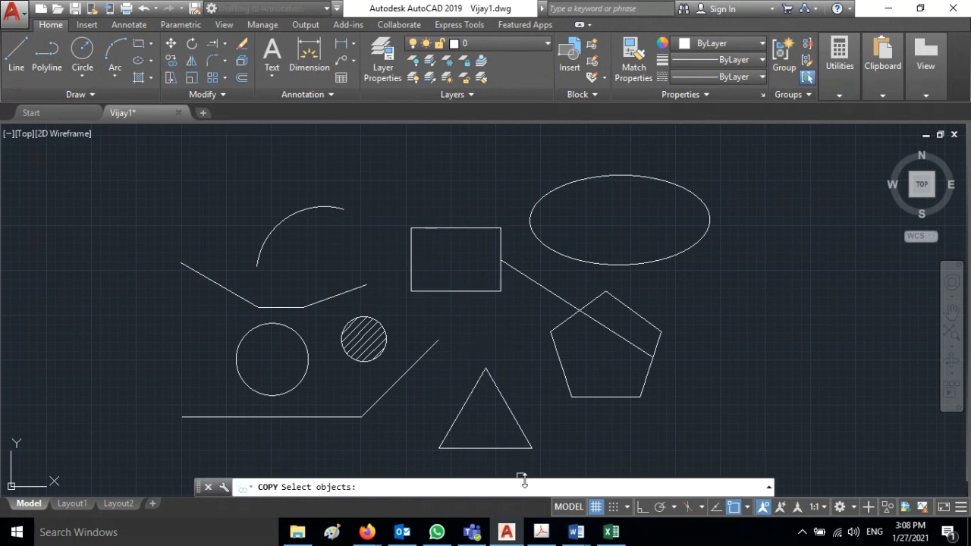
click(453, 225)
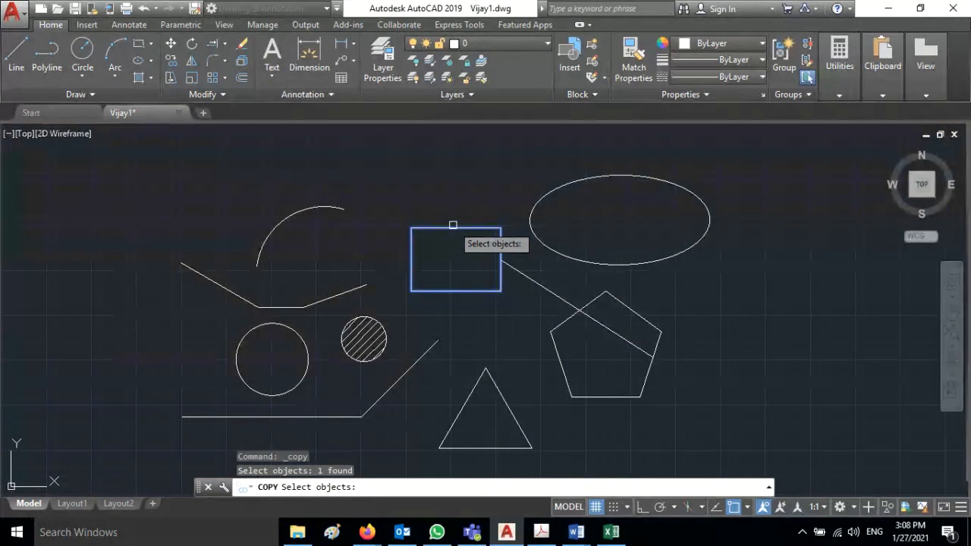
key(Return)
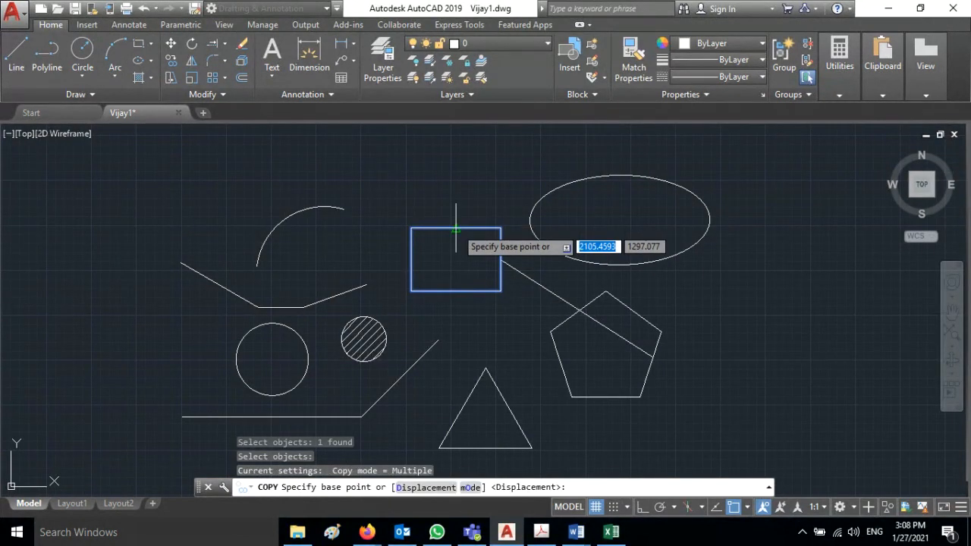
click(455, 228)
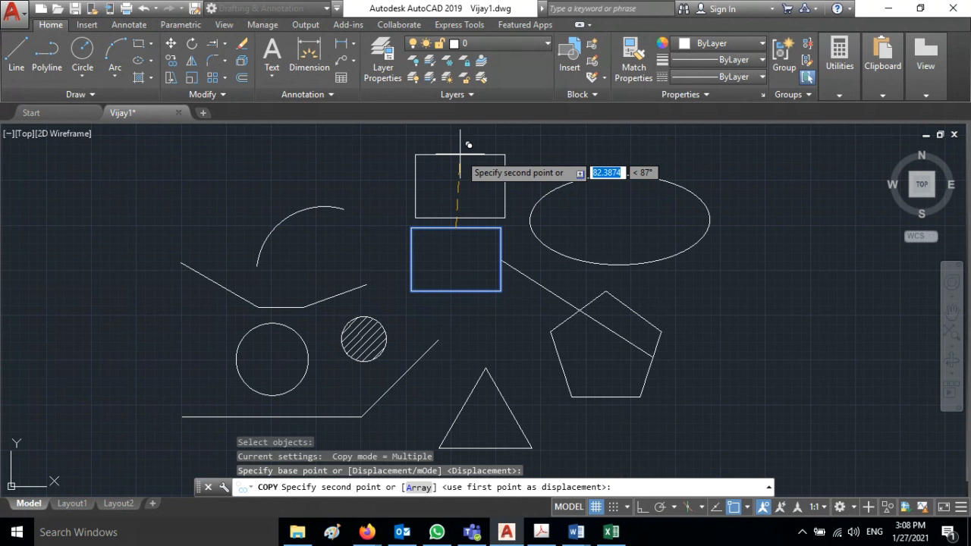
text(80)
key(Return)
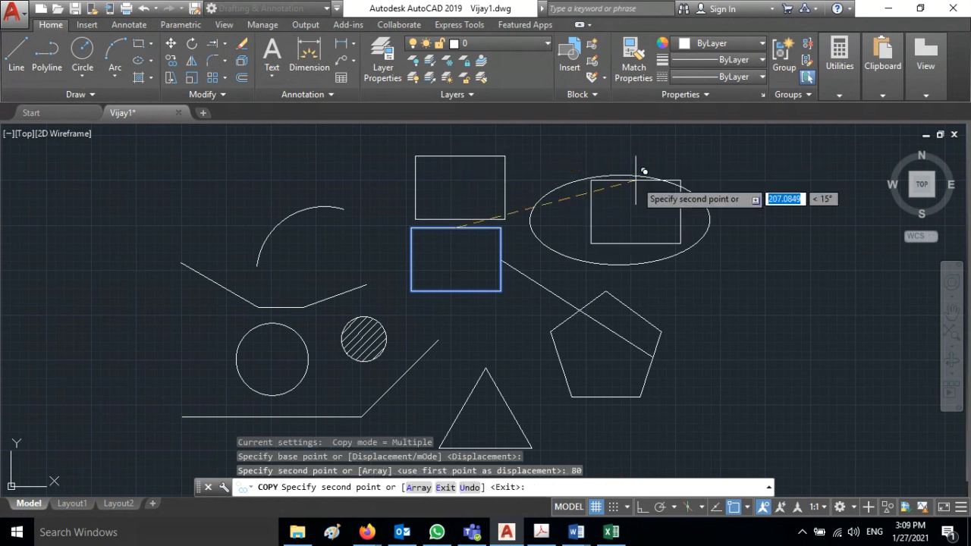
key(Return)
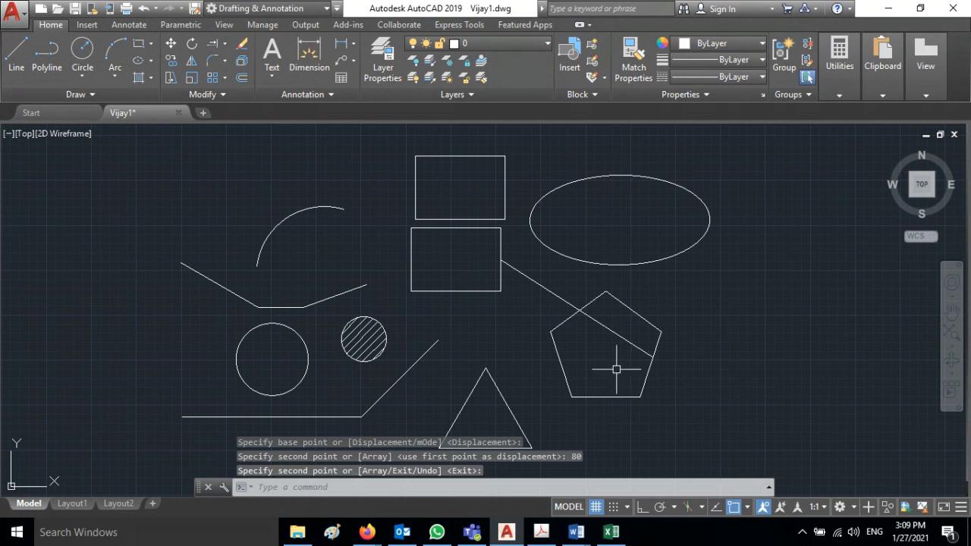
Step: Copy the lower rectangle to the clipboard and paste it above and to the left of the arc
click(502, 287)
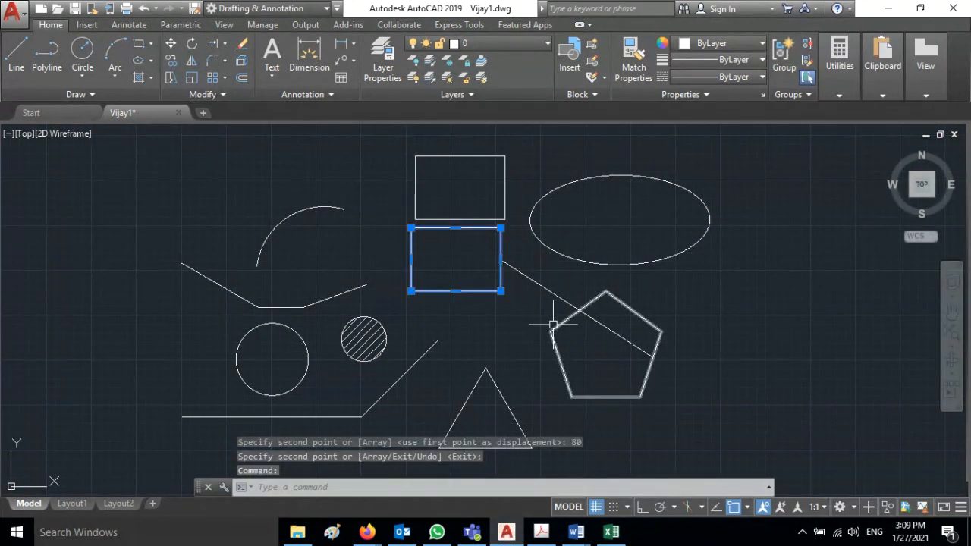
key(ctrl+c)
key(ctrl+v)
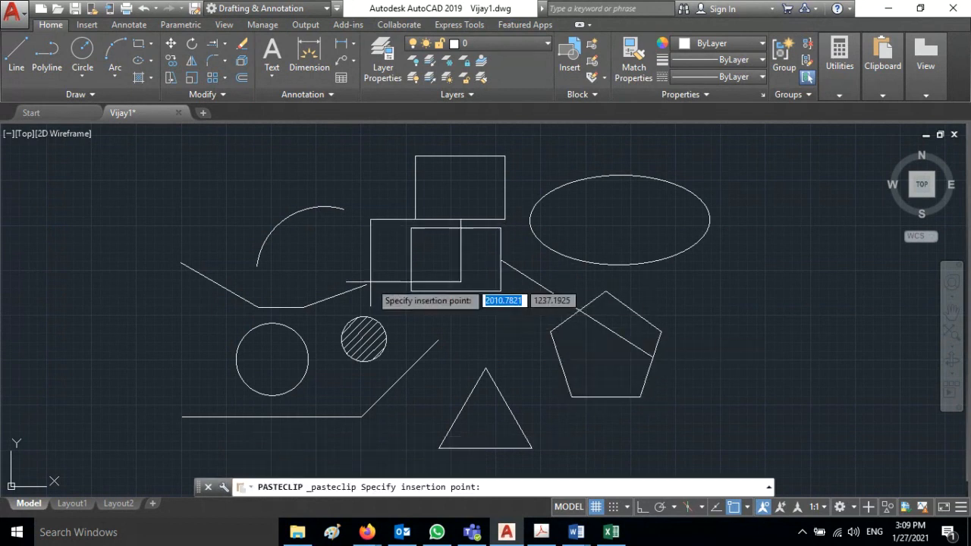
click(170, 215)
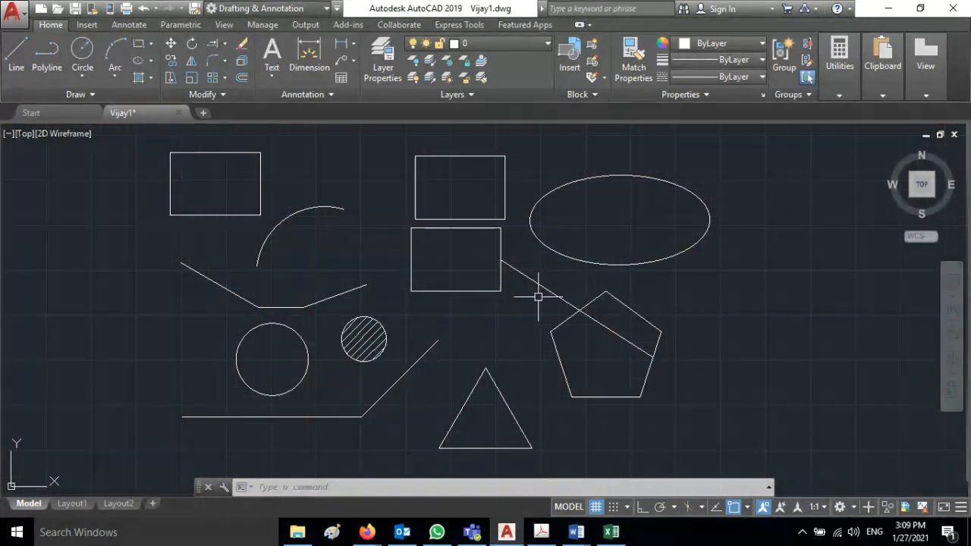
Step: Delete the diagonal line running from the lower rectangle through the pentagon
click(544, 289)
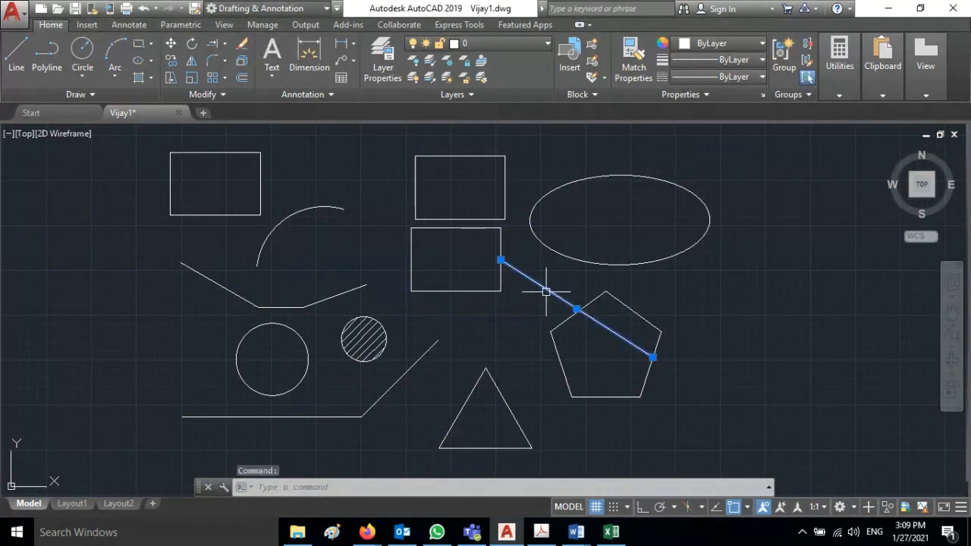
key(Delete)
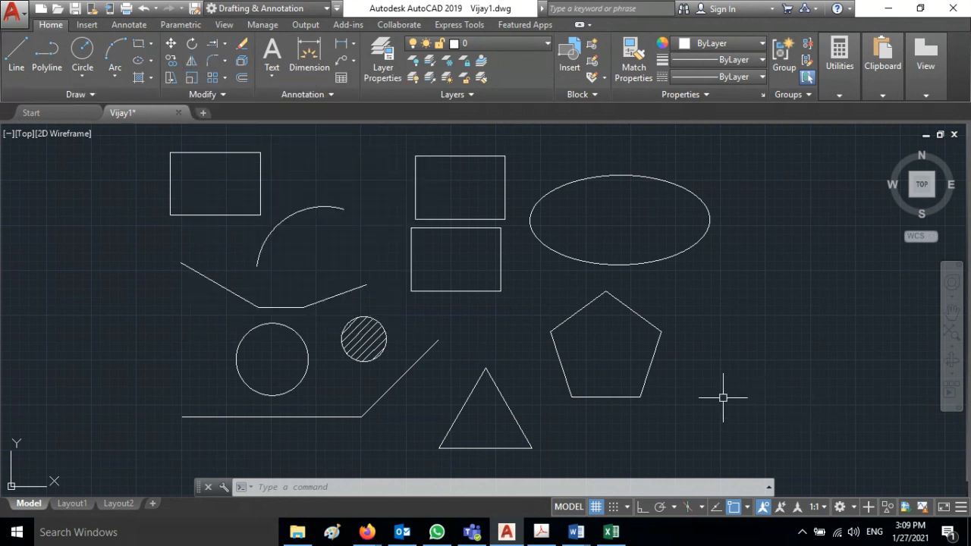
click(672, 422)
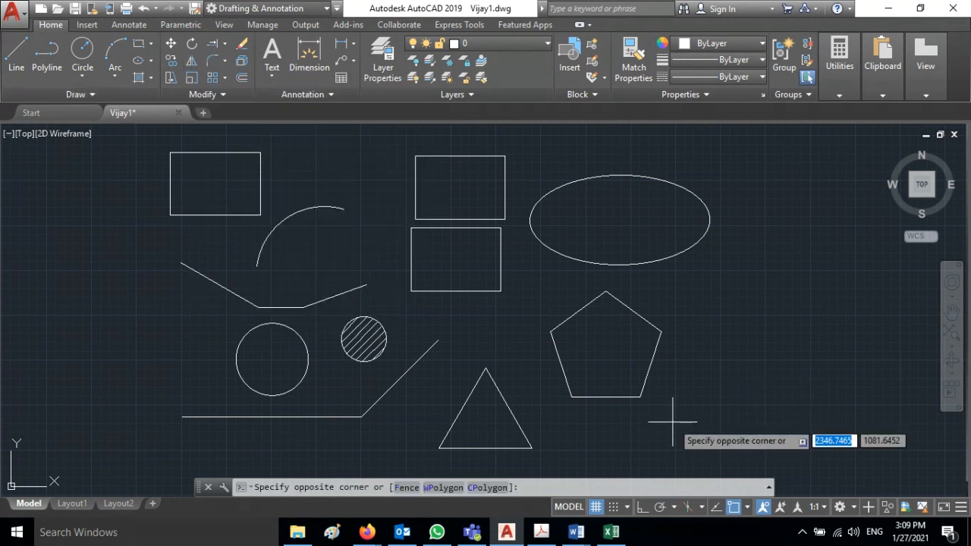
click(549, 276)
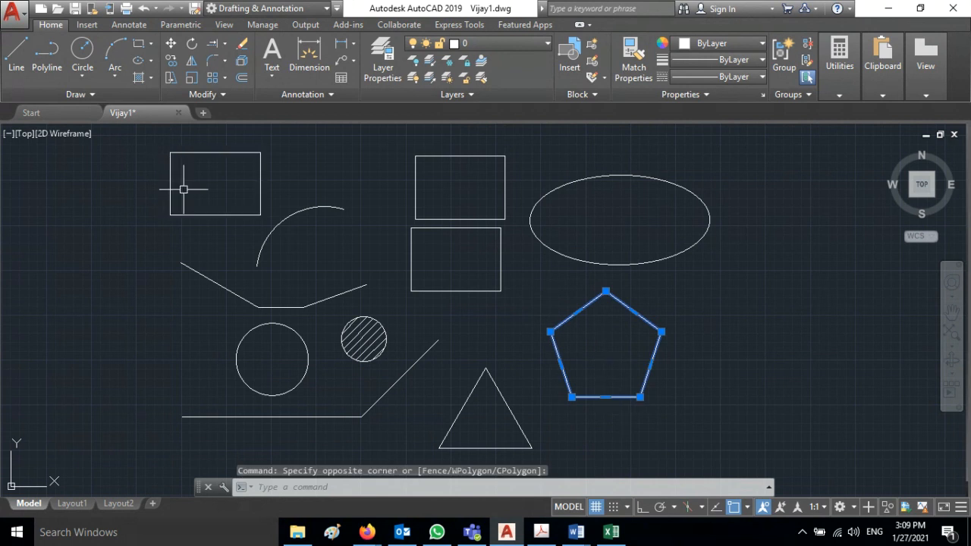
key(Escape)
key(Escape)
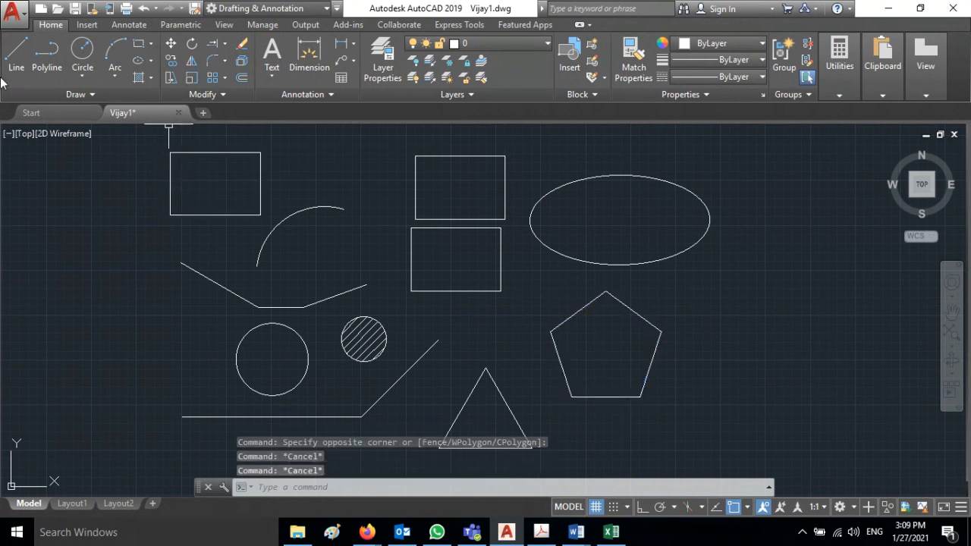
click(16, 53)
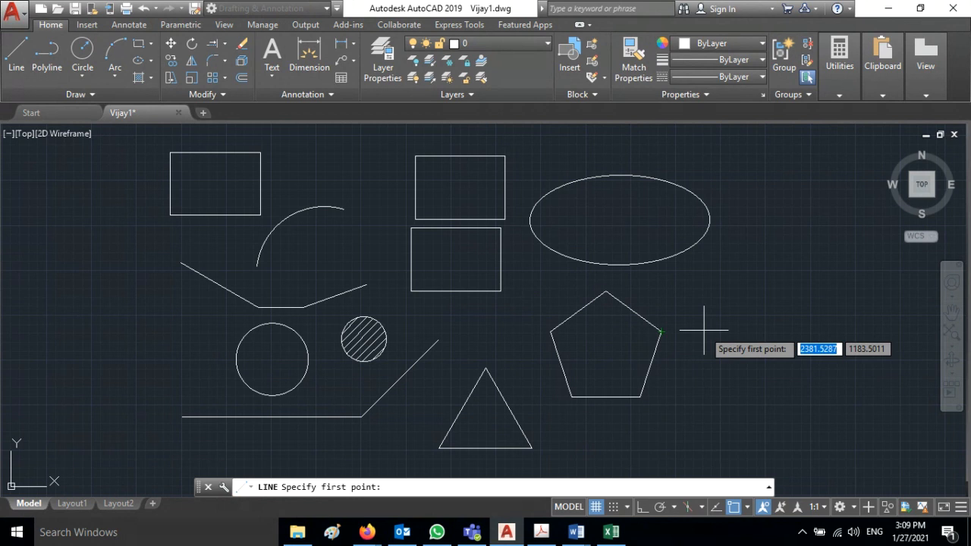
text(2000)
key(Return)
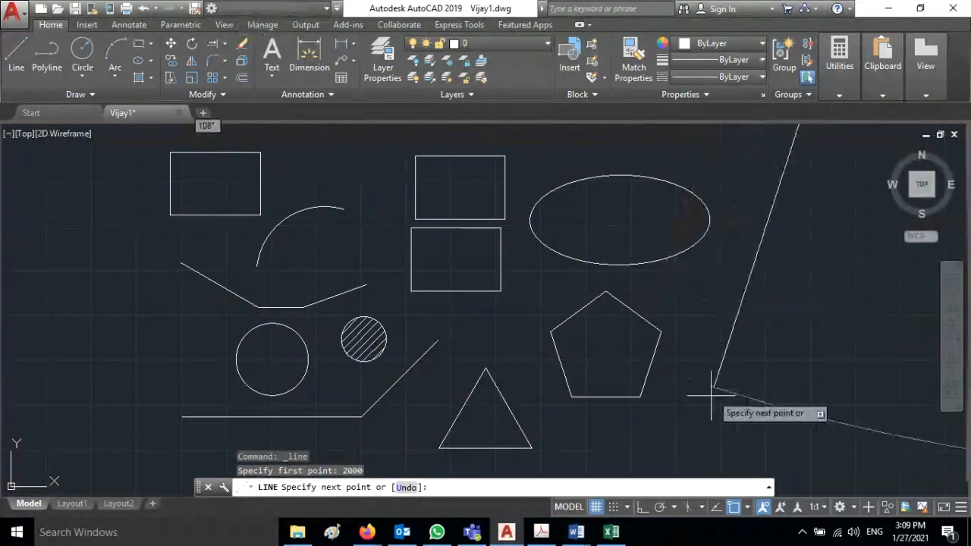
key(Escape)
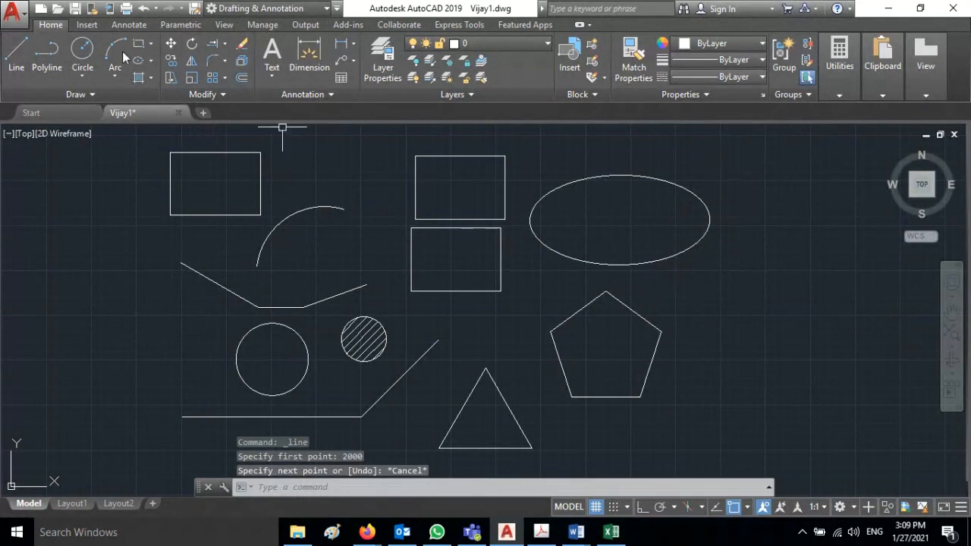
Step: Draw a vertical line about 165 units long just right of the pentagon, with Ortho mode on
click(16, 52)
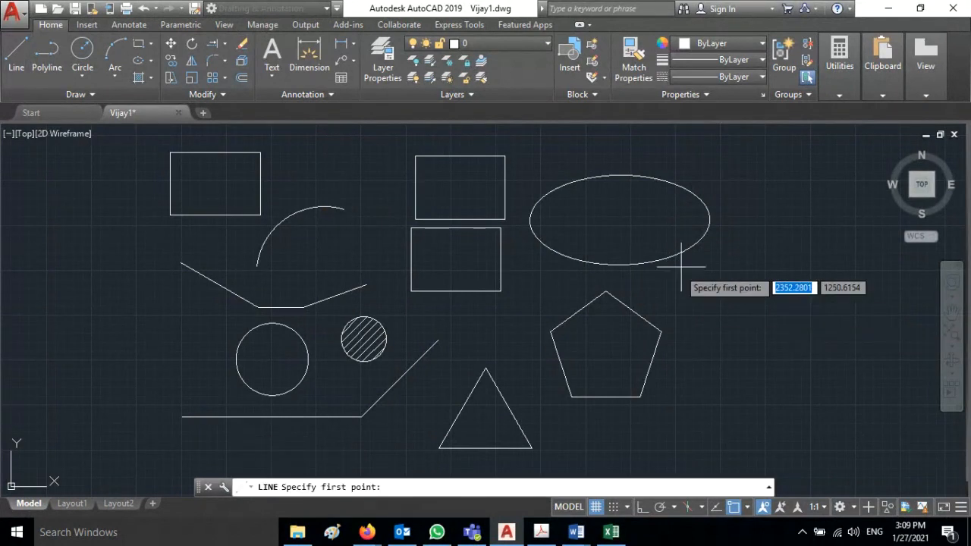
click(701, 278)
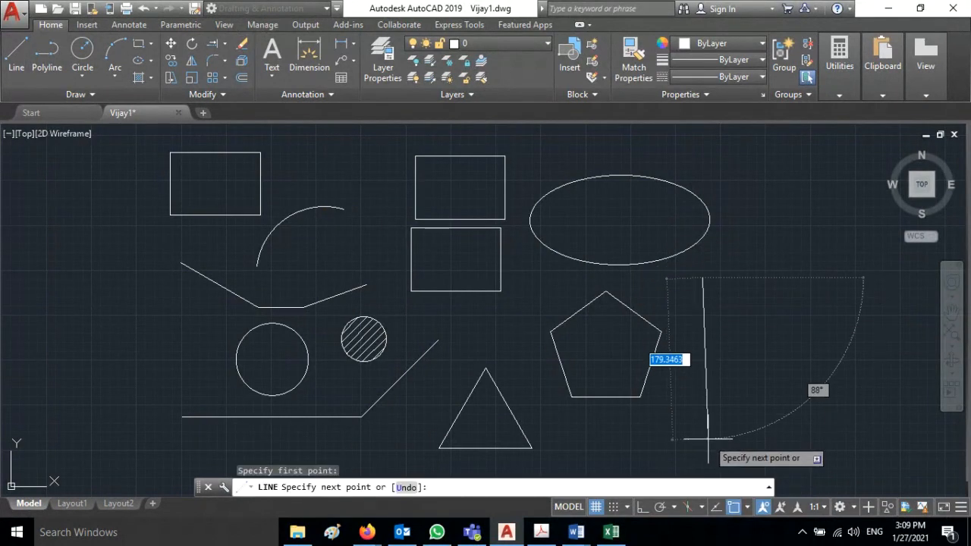
key(F8)
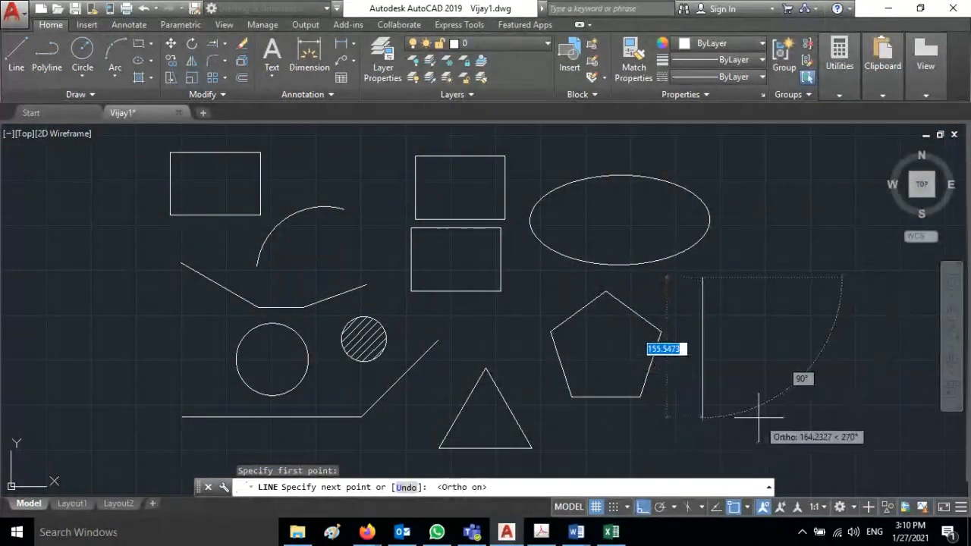
click(754, 426)
key(Escape)
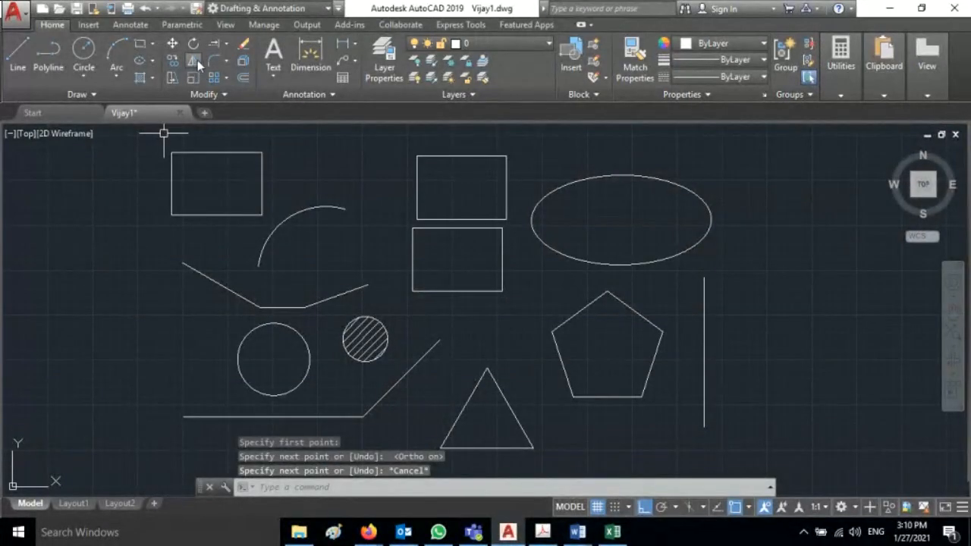
Step: Mirror the pentagon across the vertical line, using the line's endpoints as the mirror axis and keeping the source object
click(197, 58)
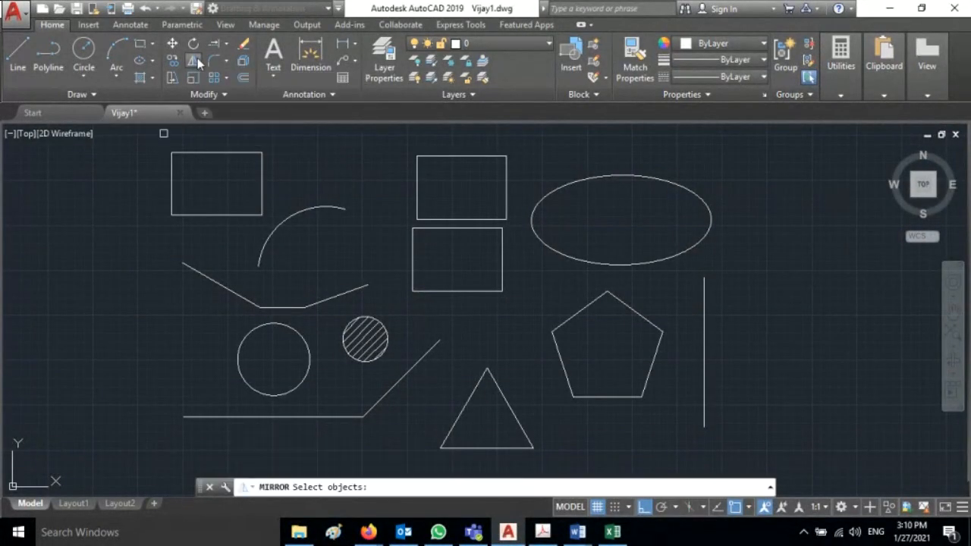
click(595, 298)
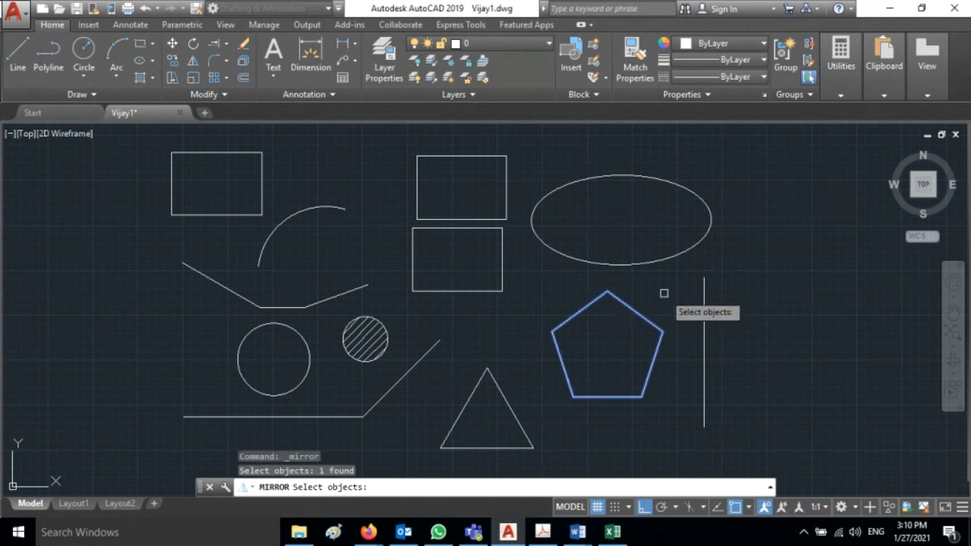
key(Return)
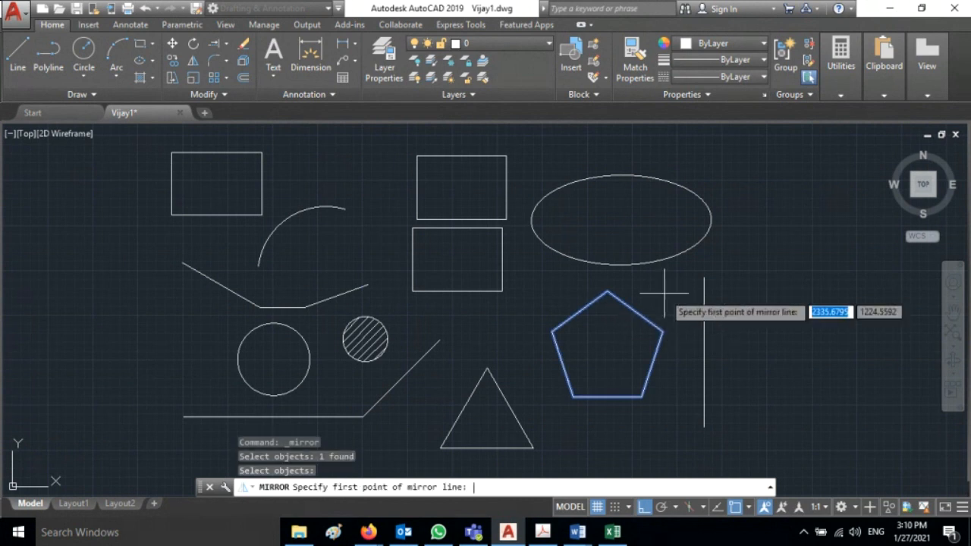
click(703, 277)
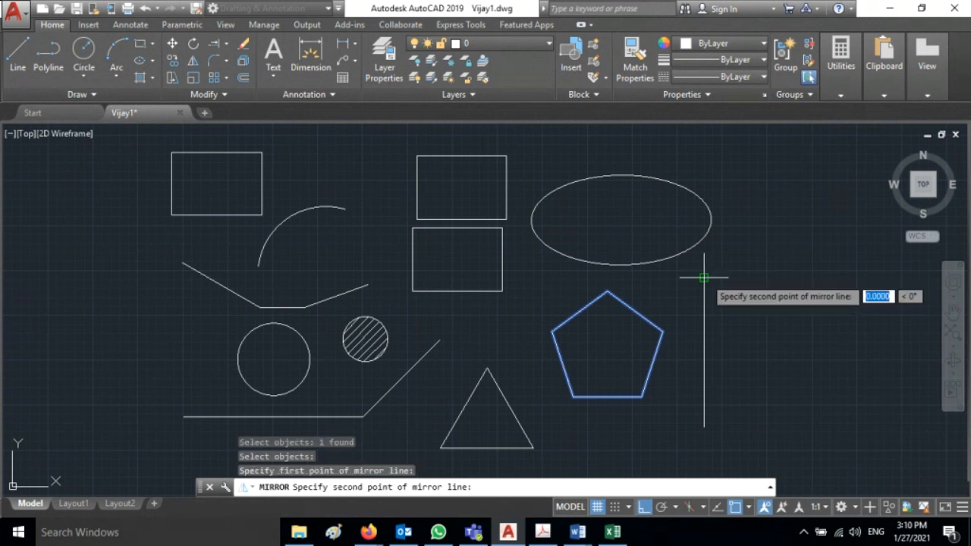
click(704, 430)
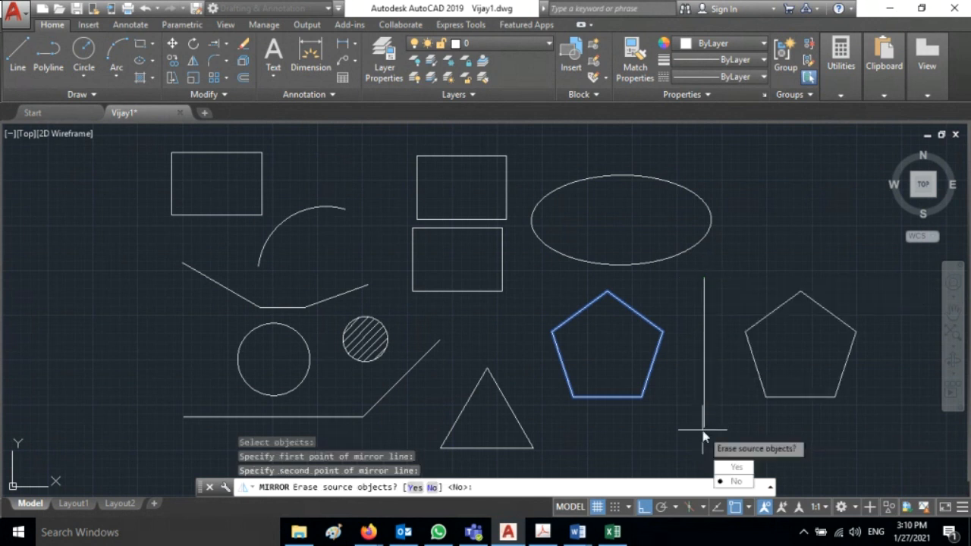
key(Return)
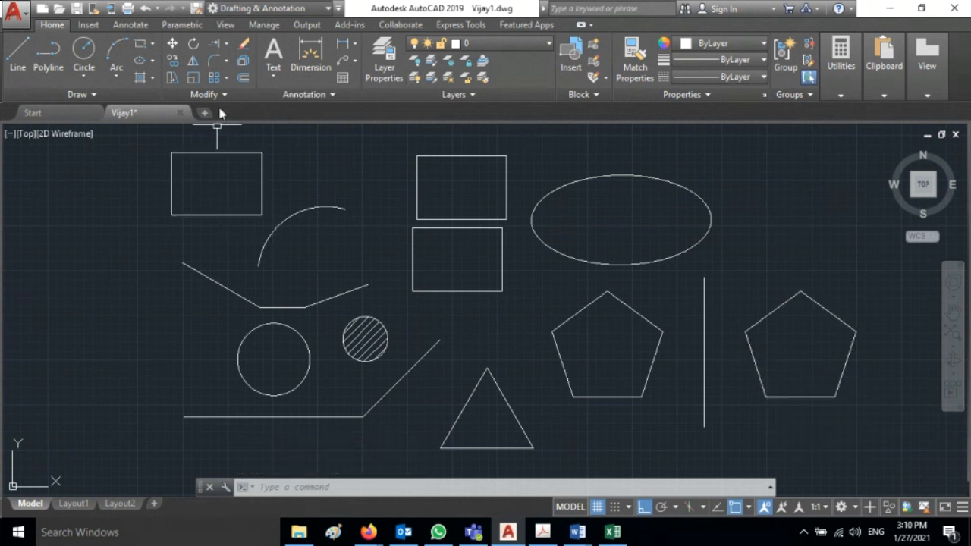
Step: Fillet the upper-left corner of the upper middle rectangle with a radius of 5
click(210, 60)
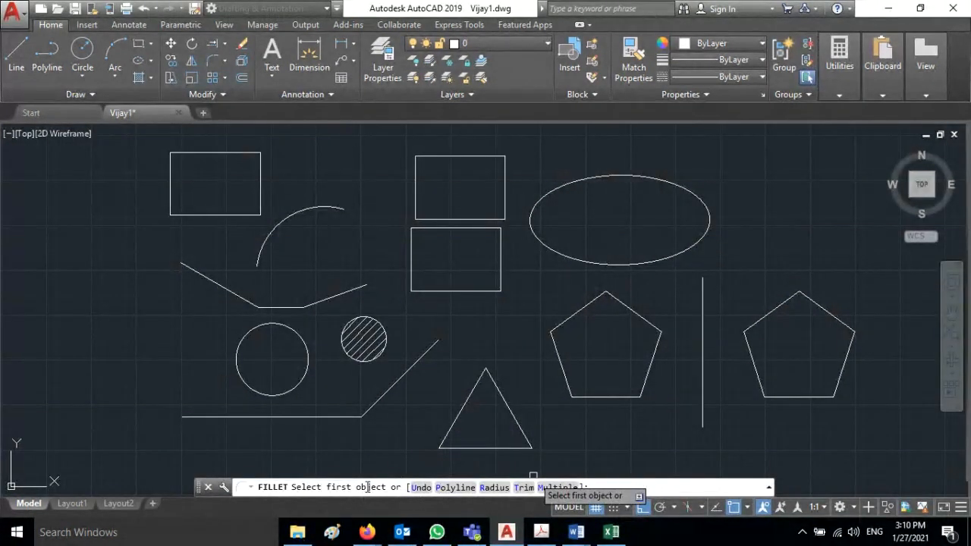
click(495, 488)
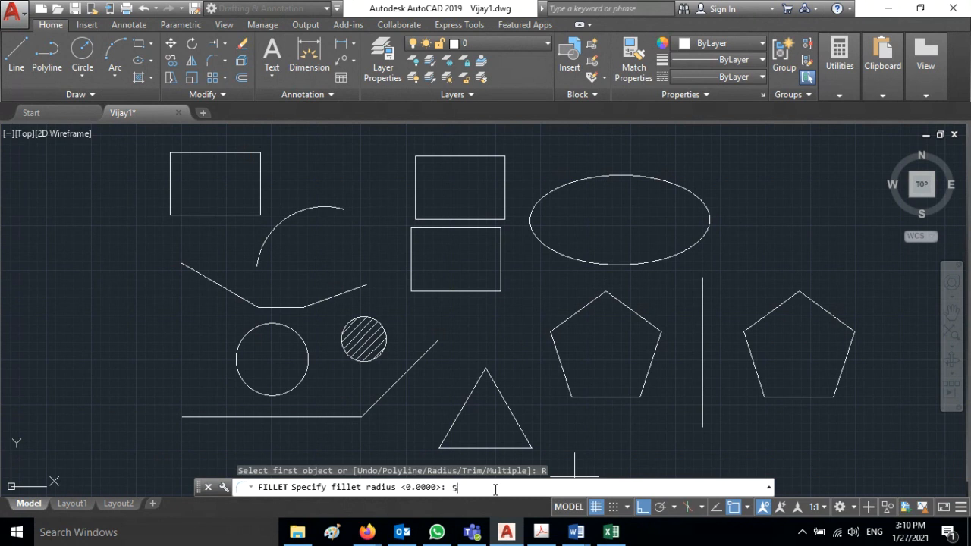
key(Return)
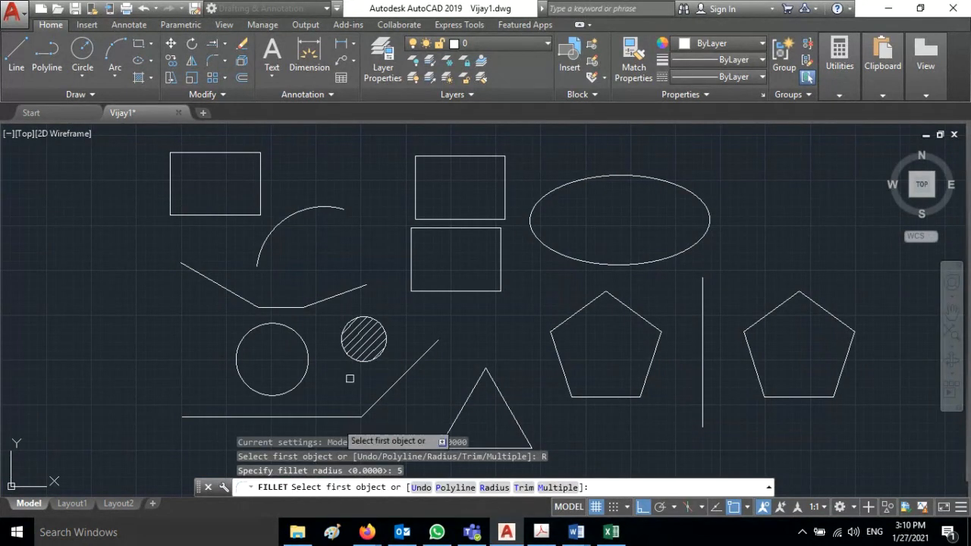
click(413, 169)
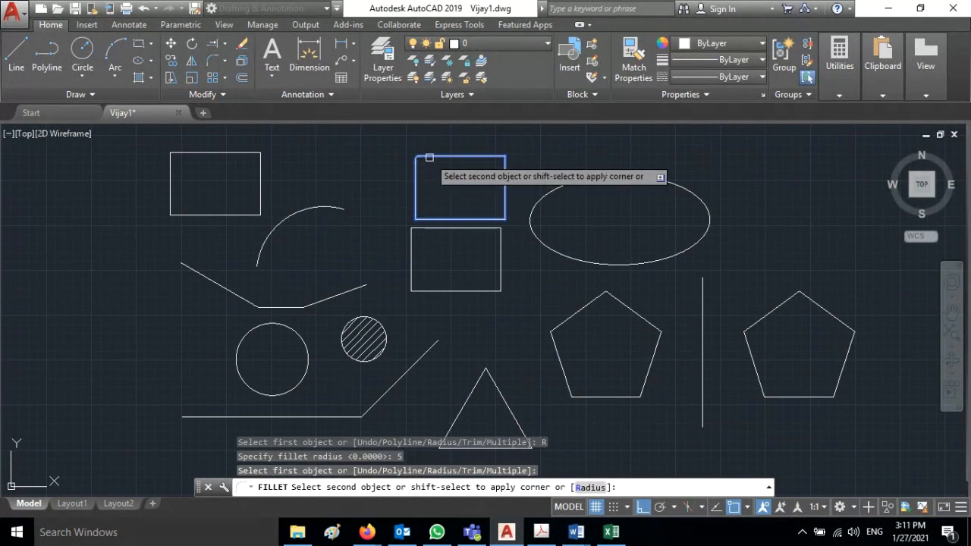
click(429, 157)
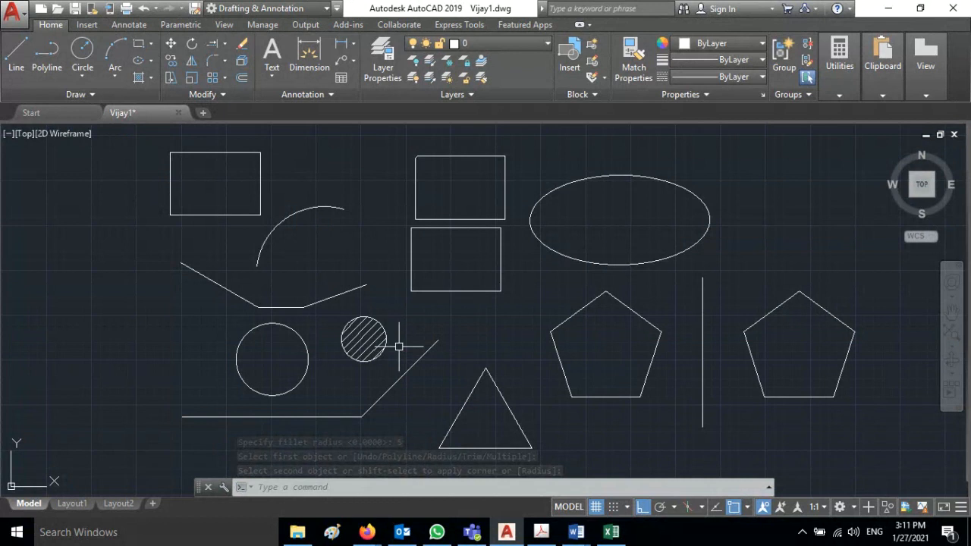
Step: Fillet the upper-right corner of the same rectangle with a radius of 20
key(Return)
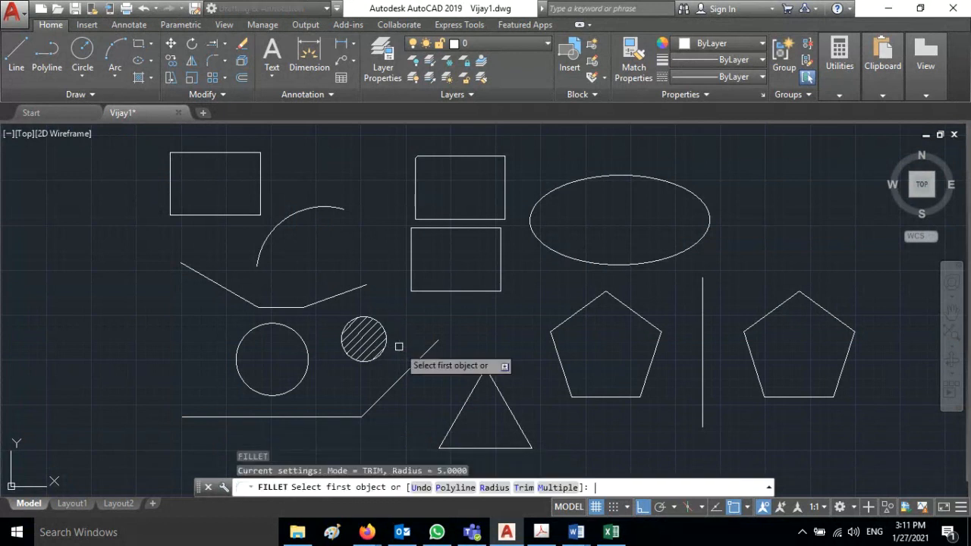
click(493, 487)
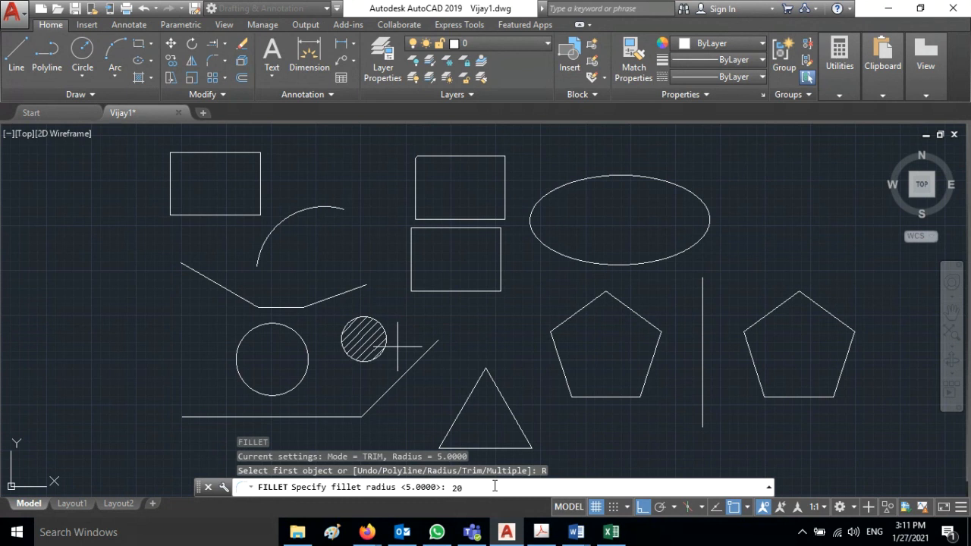
text(20)
key(Return)
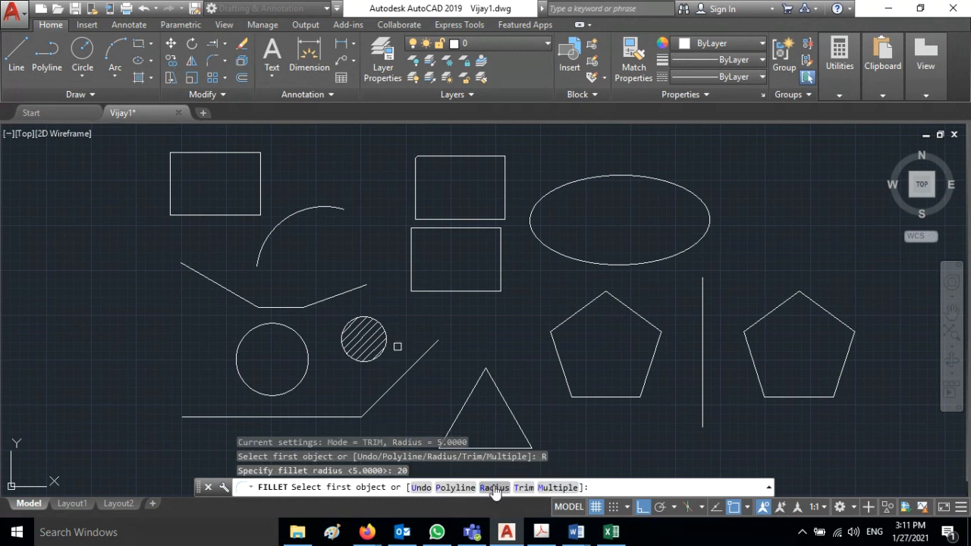
click(499, 168)
click(494, 156)
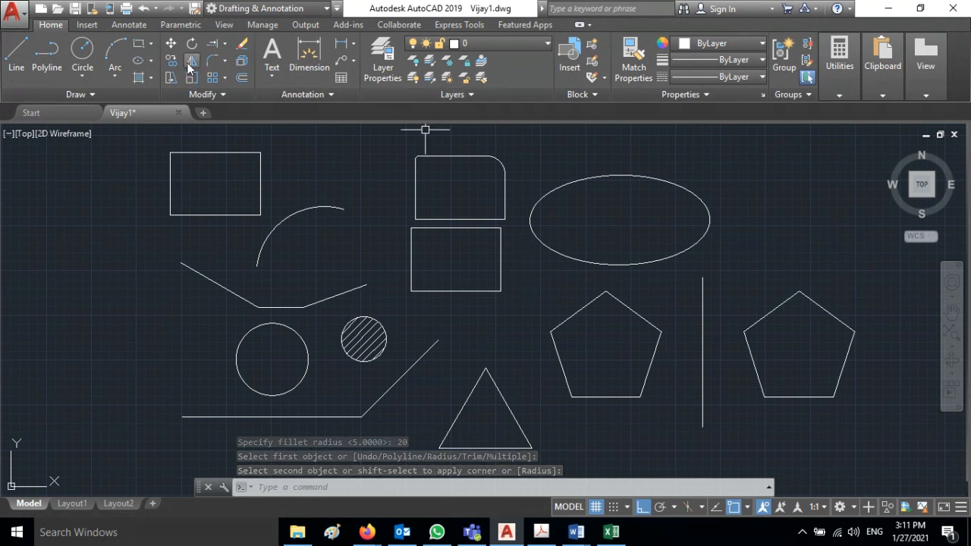
Step: Chamfer the lower-right corner of the upper middle rectangle with both chamfer distances set to 10
click(224, 61)
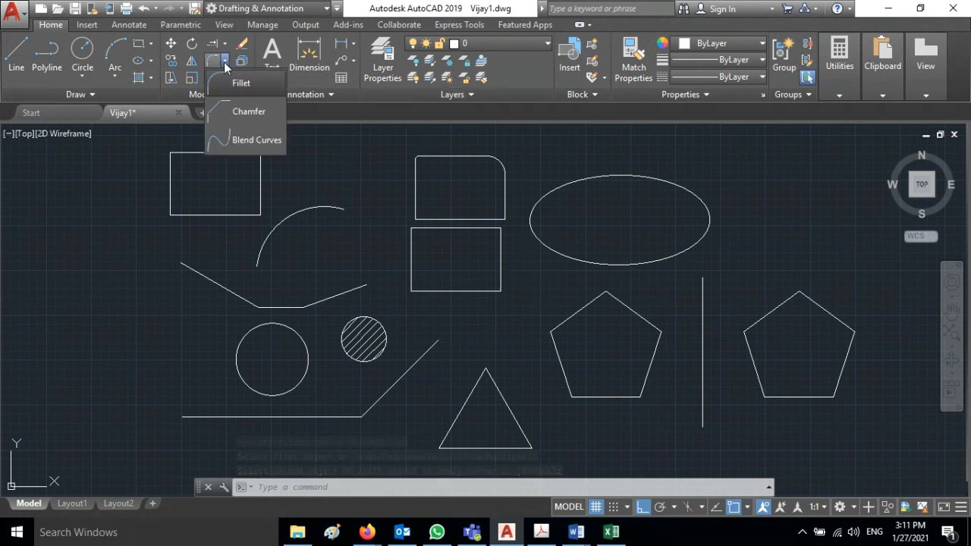
click(223, 114)
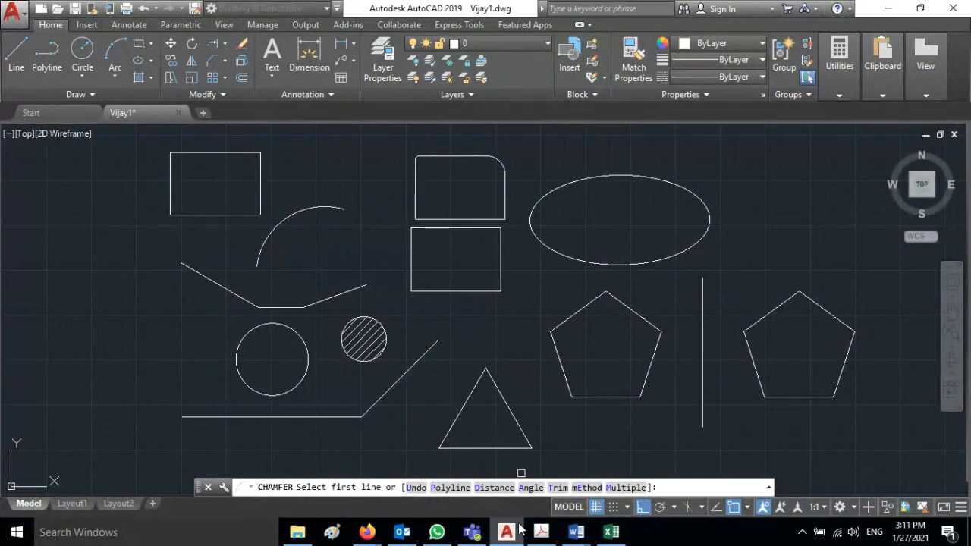
click(494, 487)
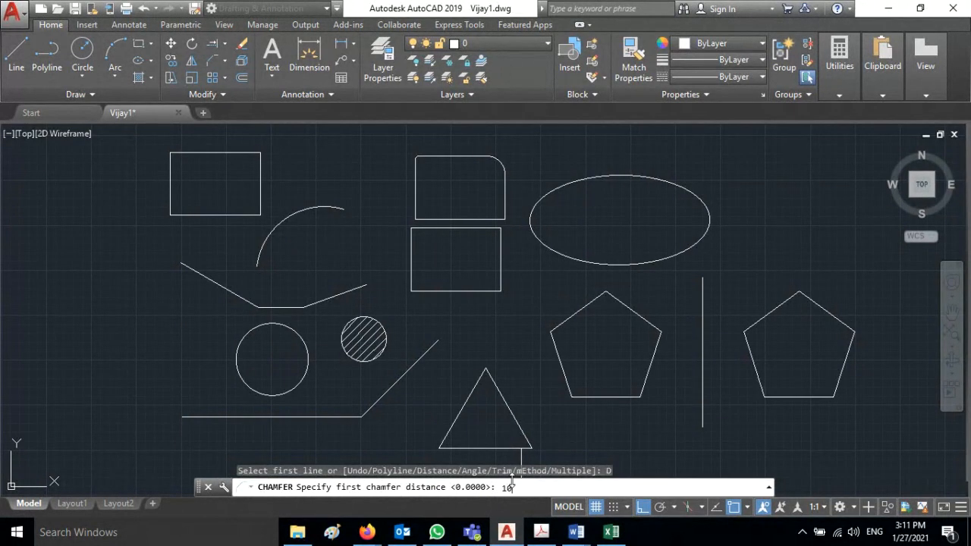
text(10)
key(Return)
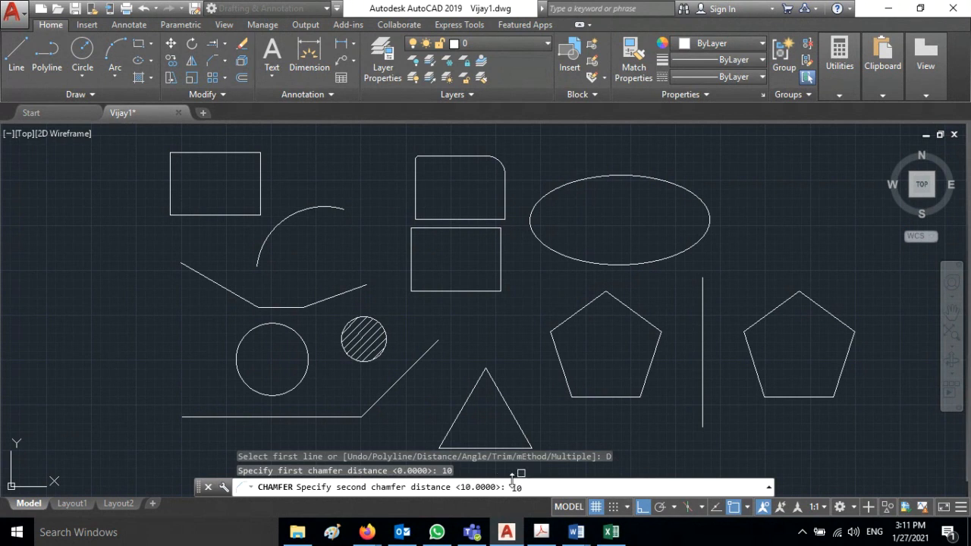
text(10)
key(Return)
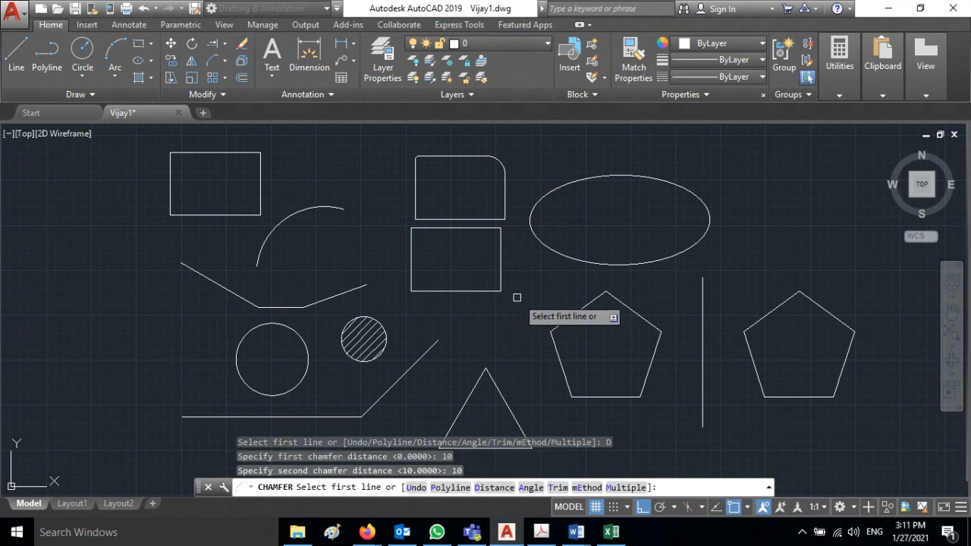
click(499, 217)
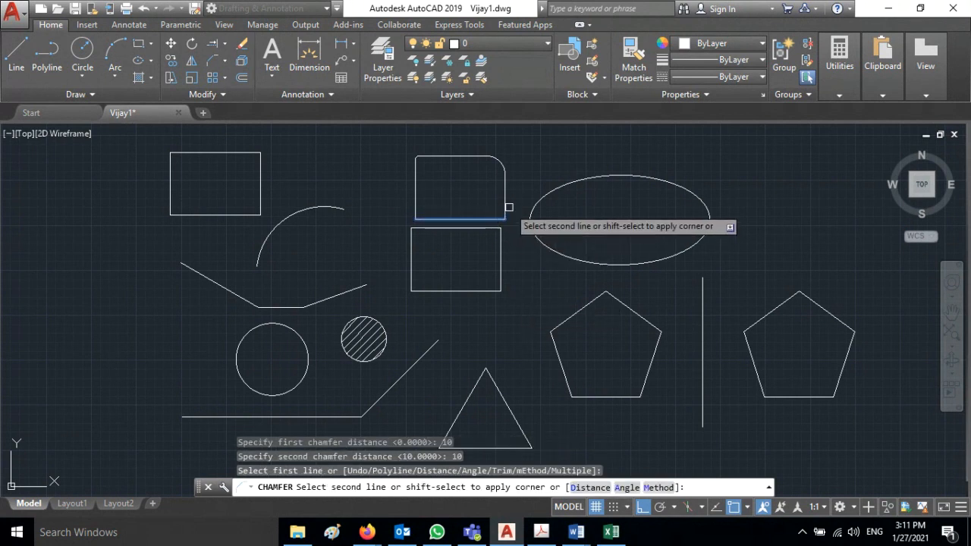
click(505, 196)
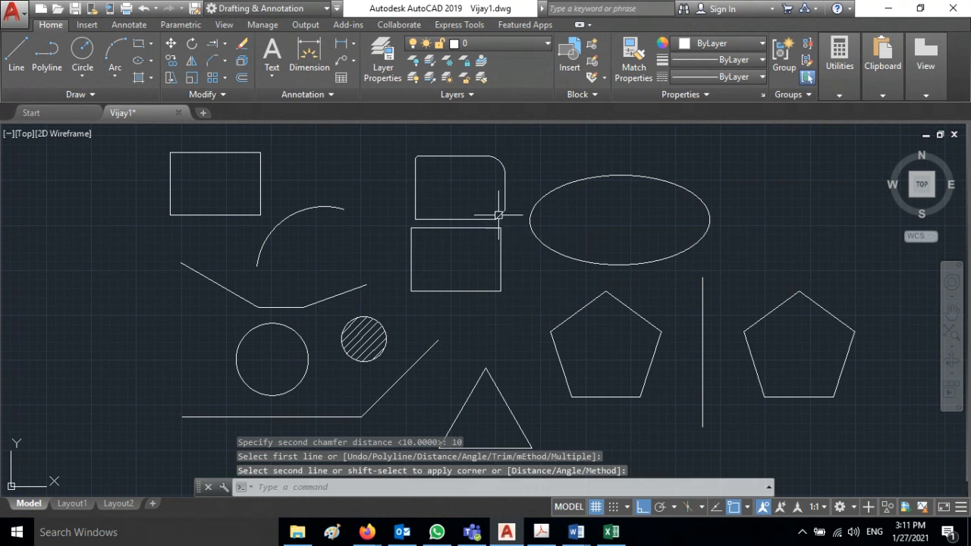
Step: Chamfer the lower-left corner of the same rectangle with distances of 10 along the bottom edge and 20 along the left edge
text(e)
key(Return)
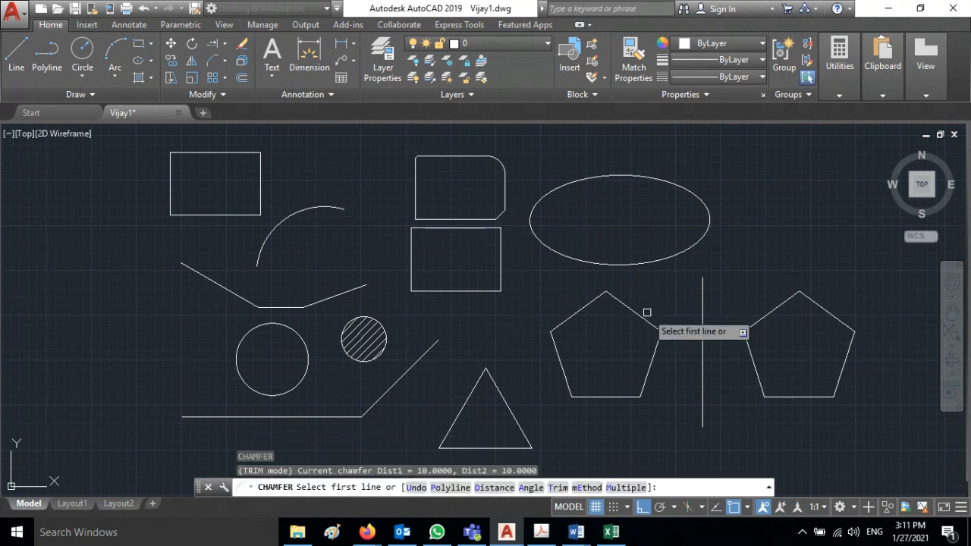
click(508, 490)
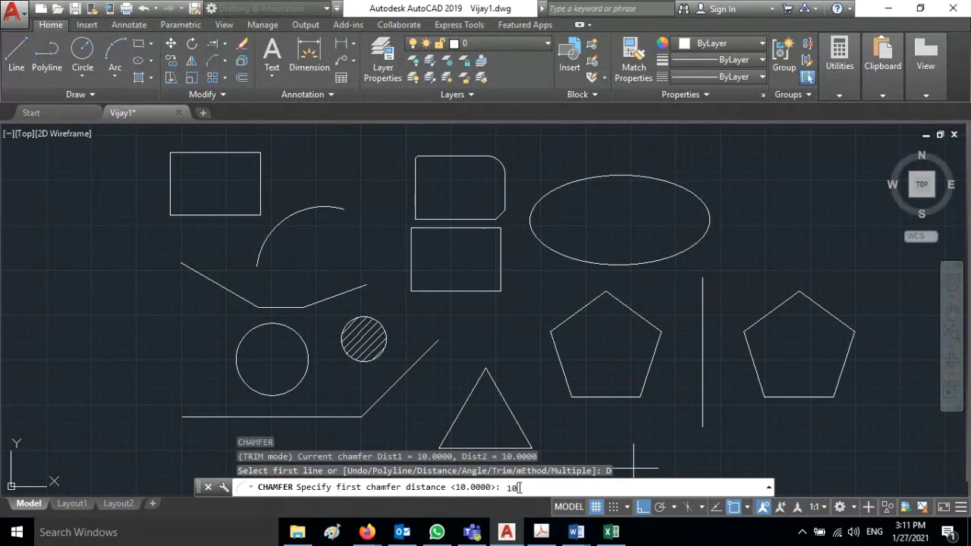
key(Return)
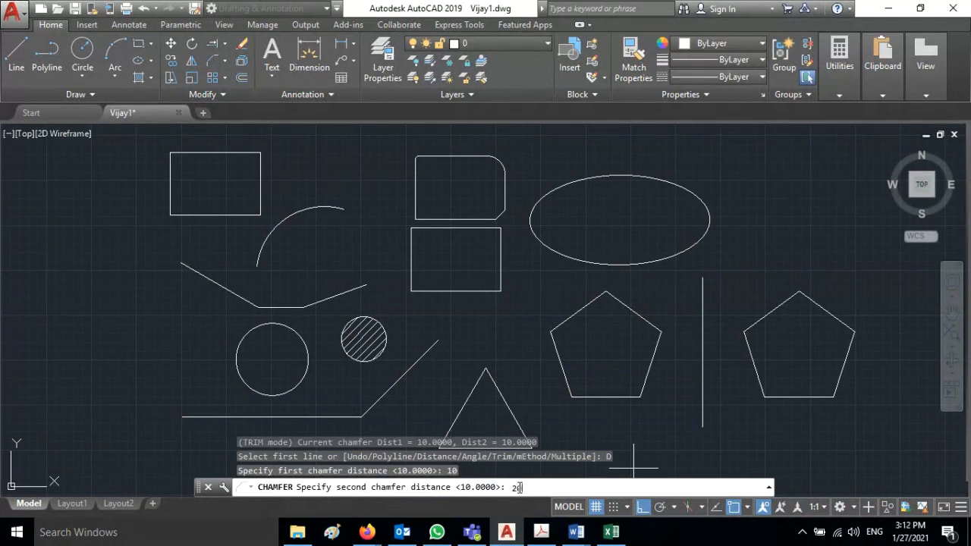
text(20)
key(Return)
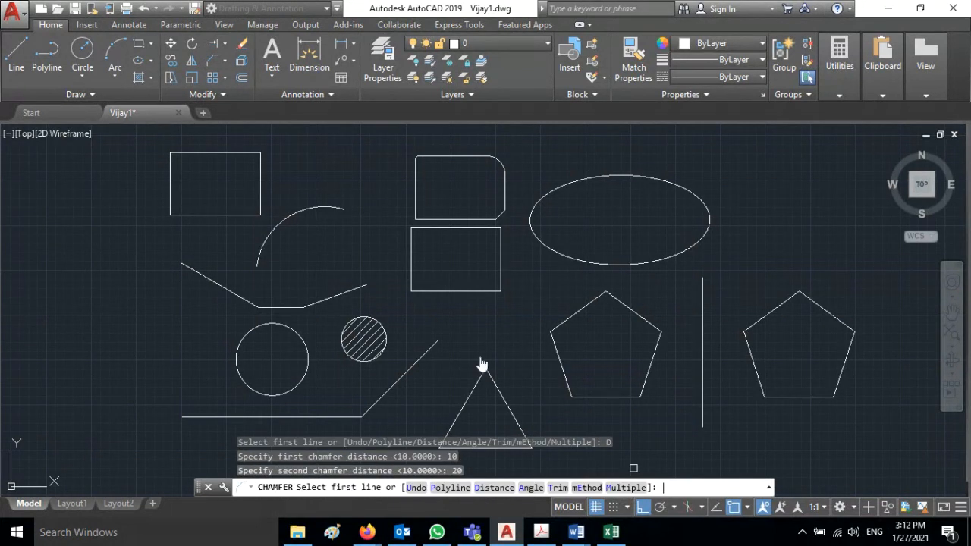
click(426, 218)
click(413, 205)
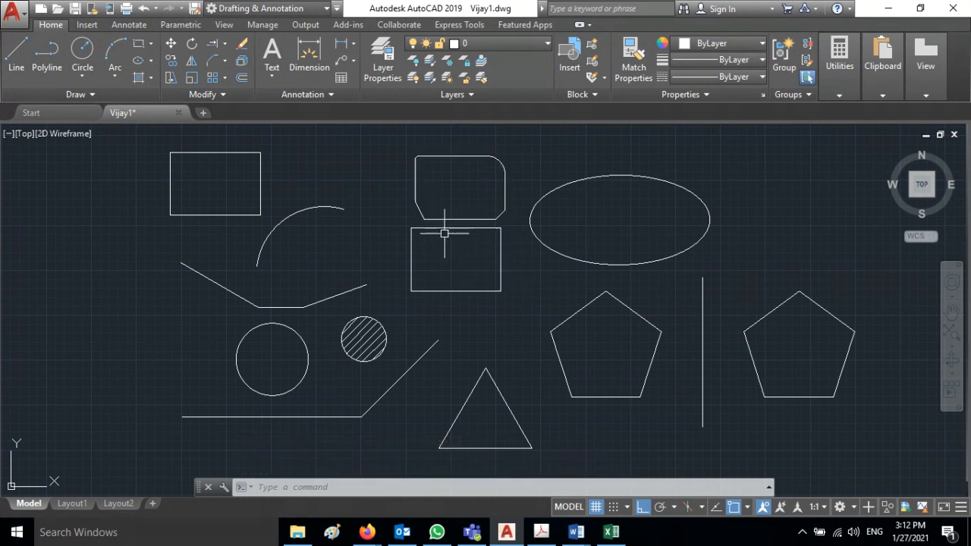
click(223, 60)
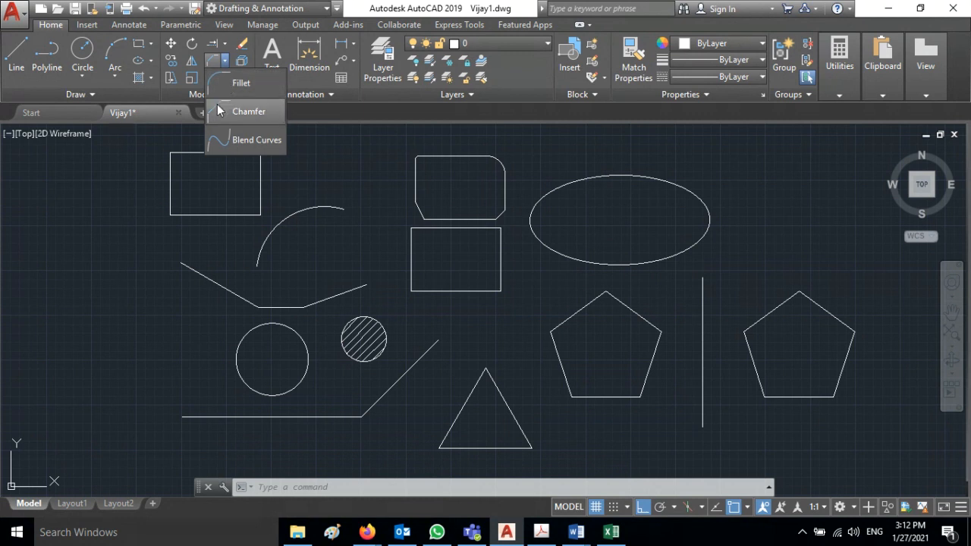
click(614, 22)
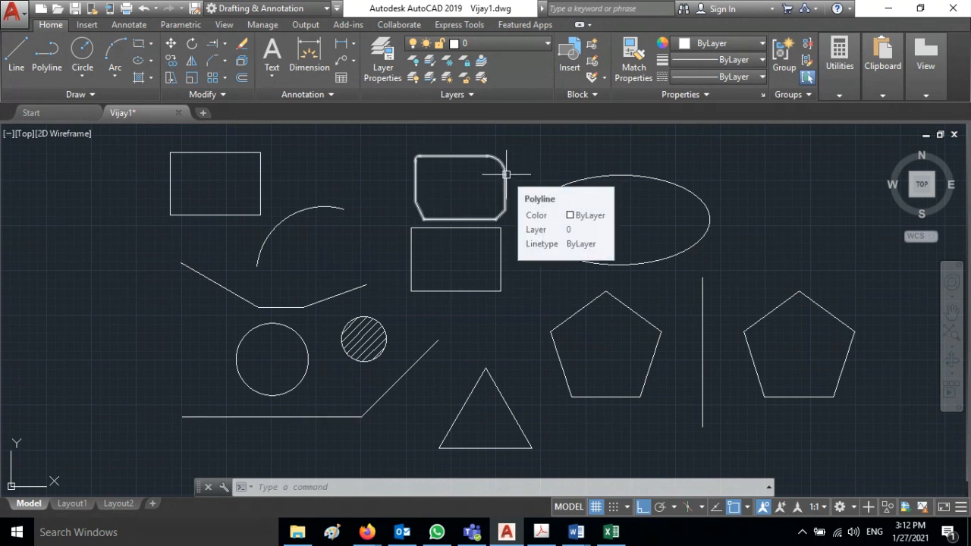
Step: Explode the filleted and chamfered upper middle rectangle into separate segments
click(241, 68)
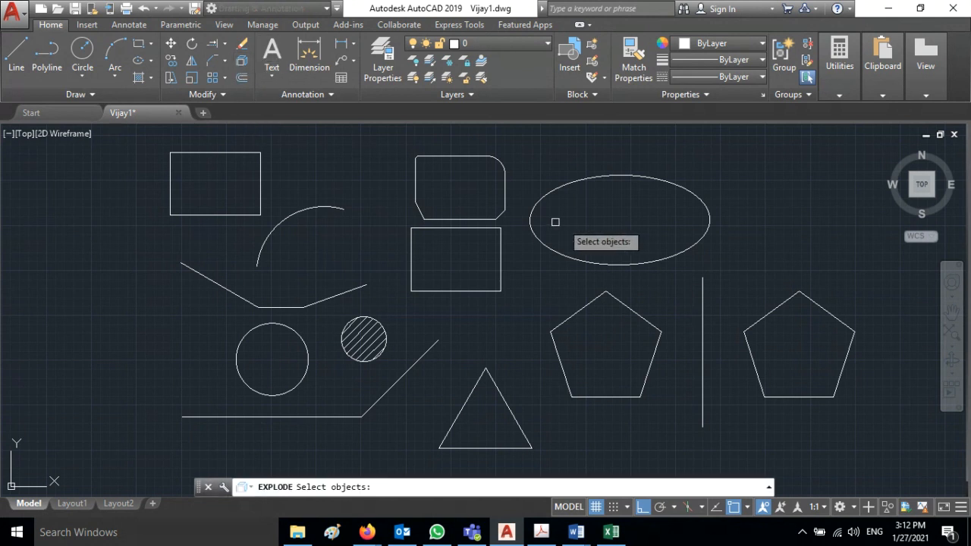
click(417, 185)
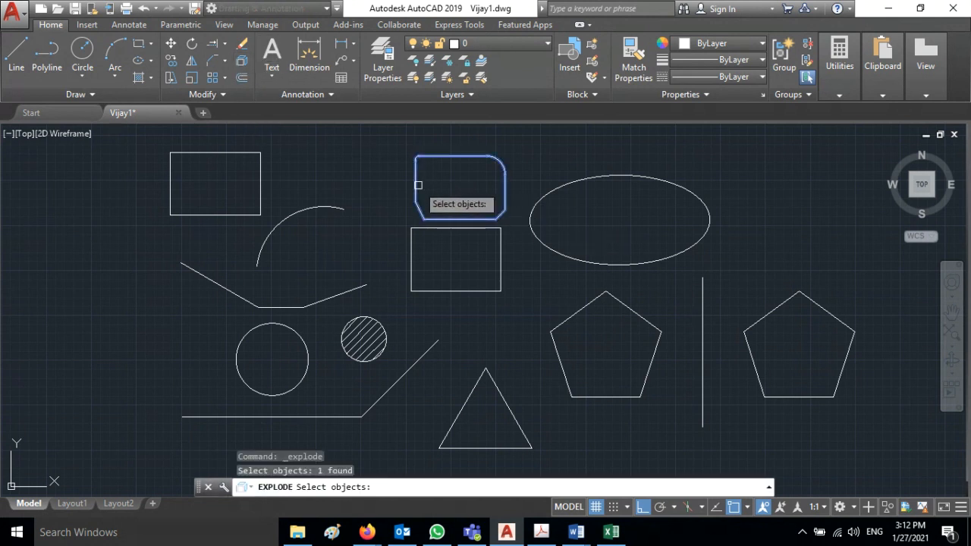
key(Return)
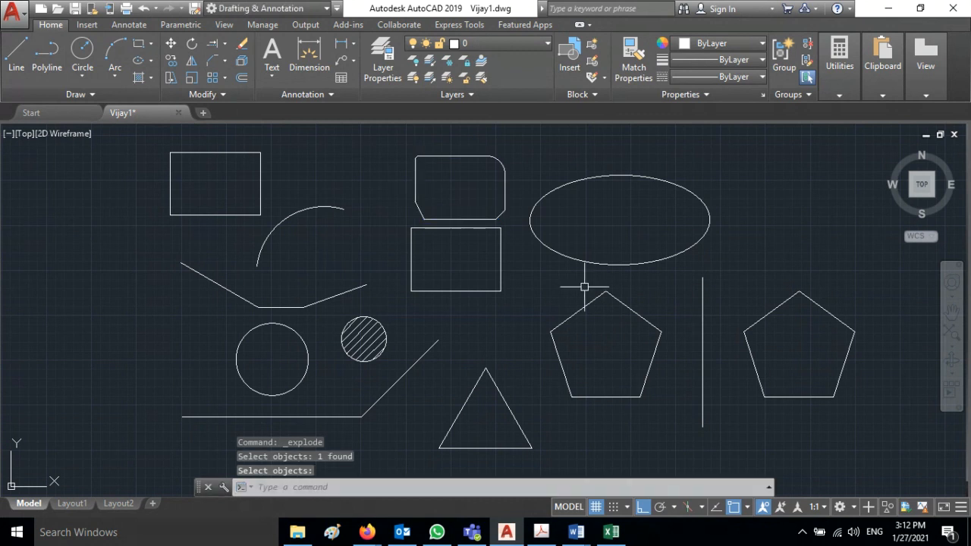
Step: Select the exploded rectangle's edges and corner segments one by one to examine them as separate objects, then clear the selection
click(504, 187)
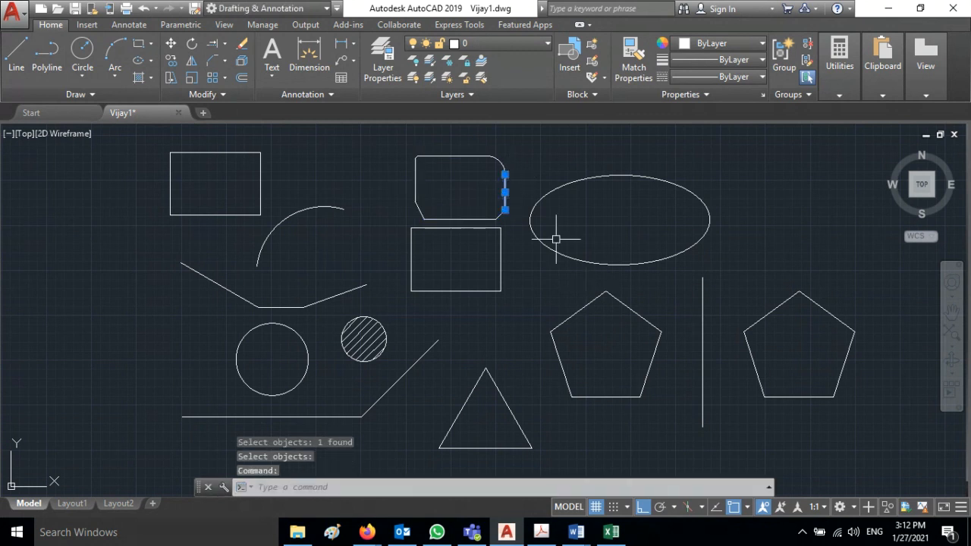
click(500, 162)
click(464, 157)
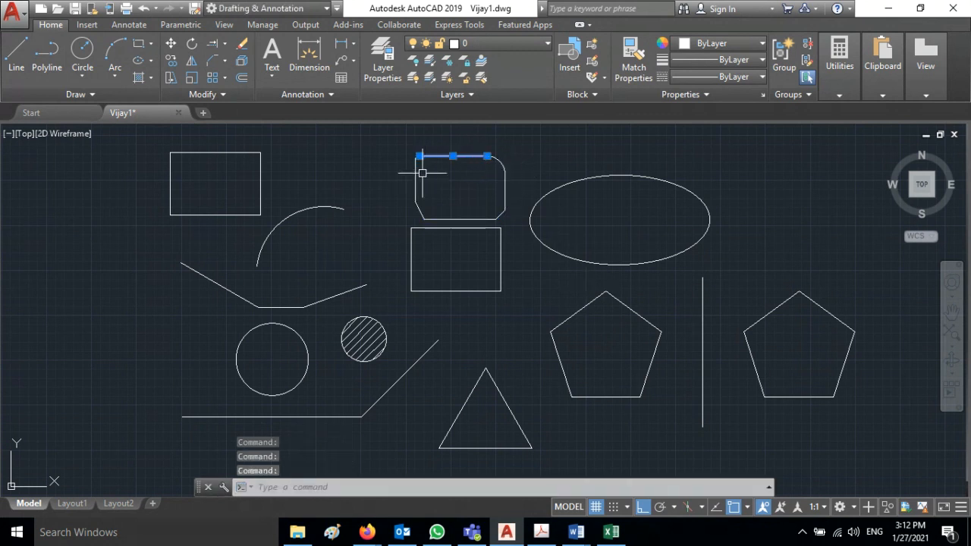
click(414, 195)
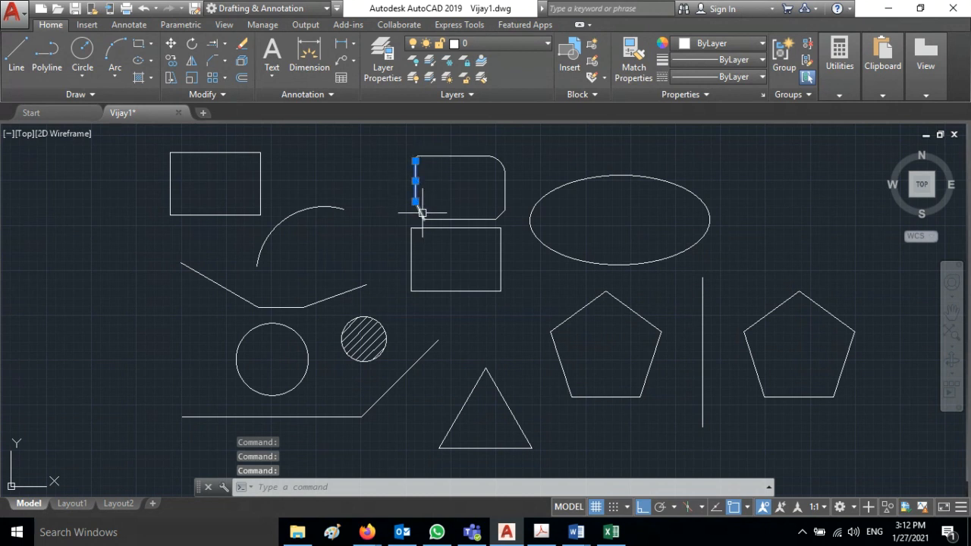
click(421, 212)
click(449, 219)
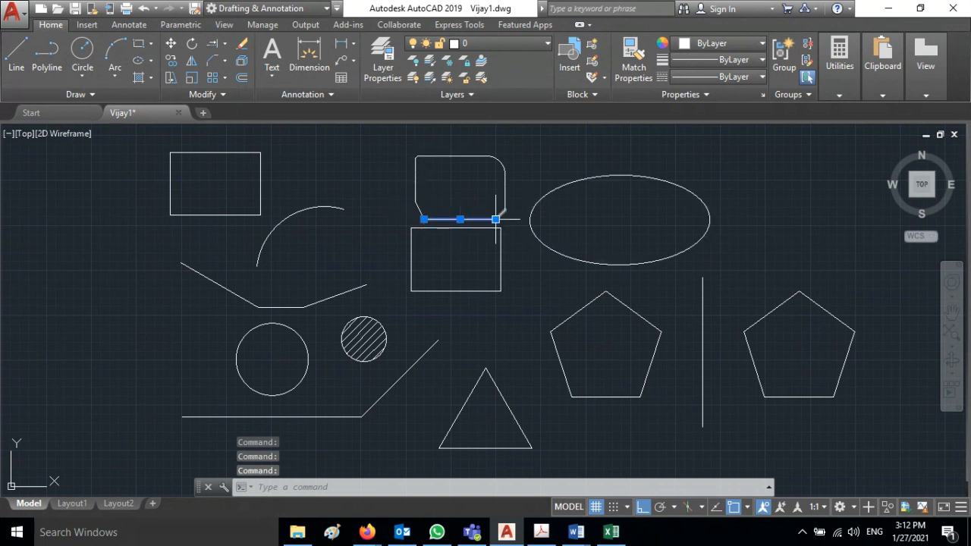
click(505, 196)
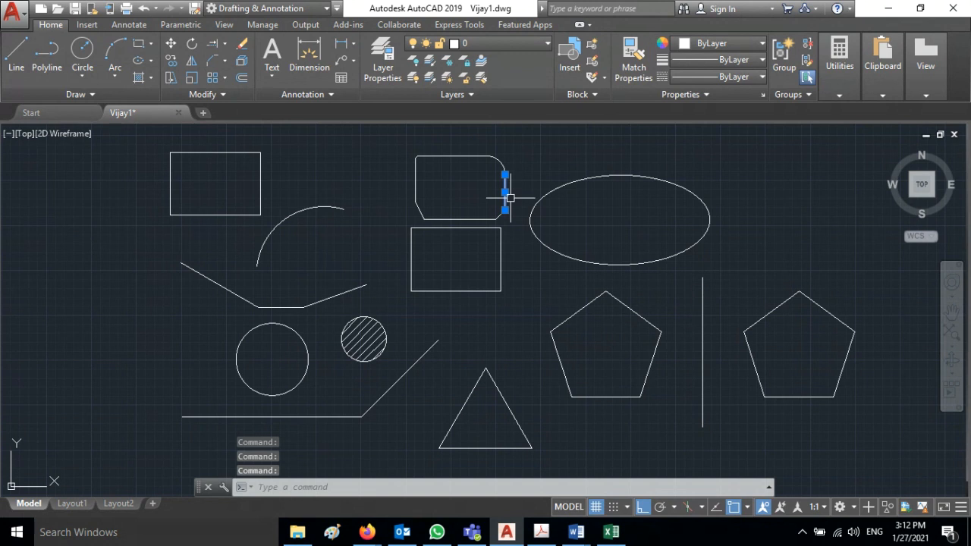
key(Escape)
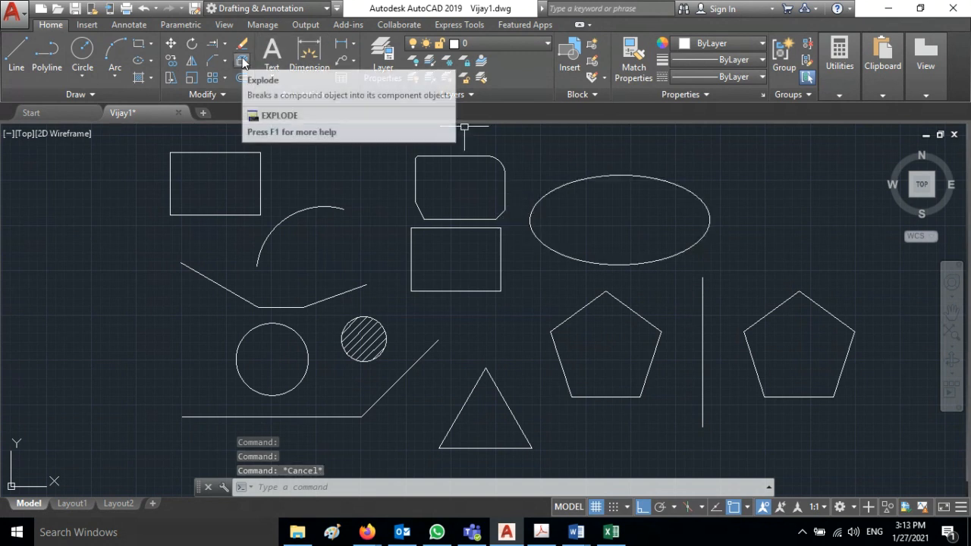
Step: Join all segments of the exploded upper middle rectangle into a single polyline, selecting them with a window around the shape
click(215, 96)
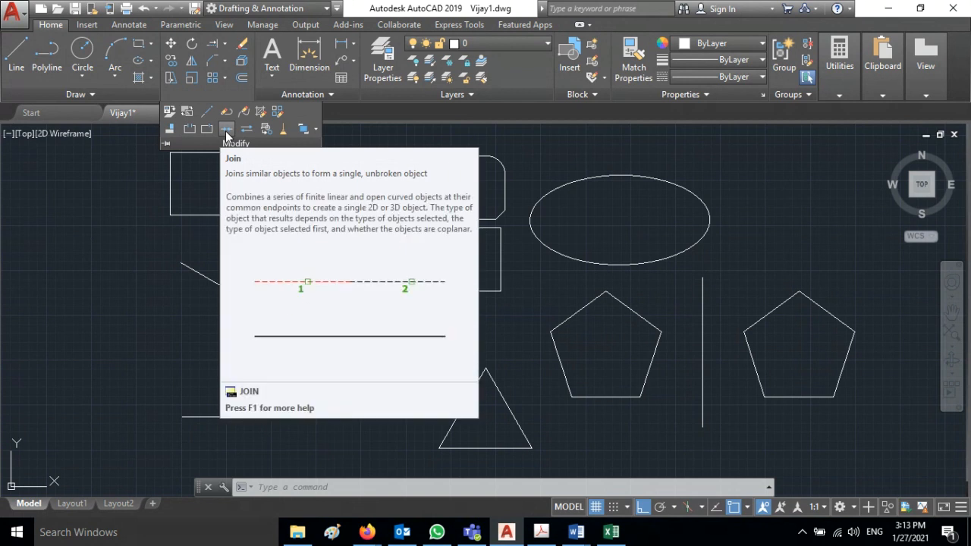
click(226, 133)
click(402, 144)
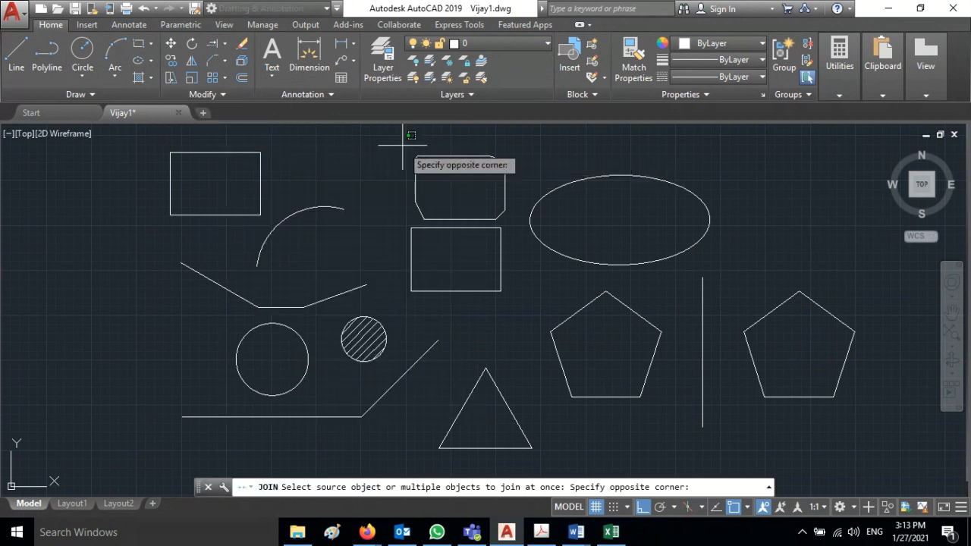
click(513, 225)
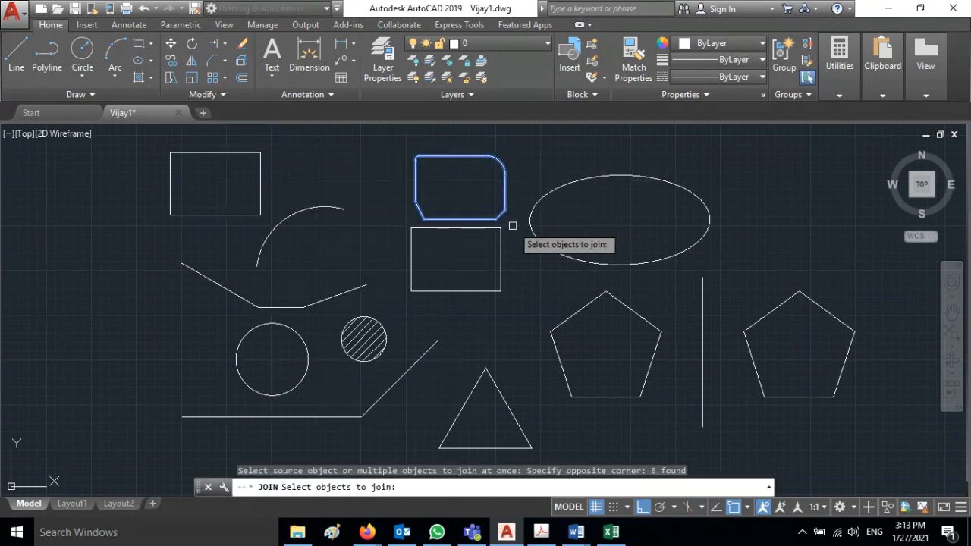
key(Return)
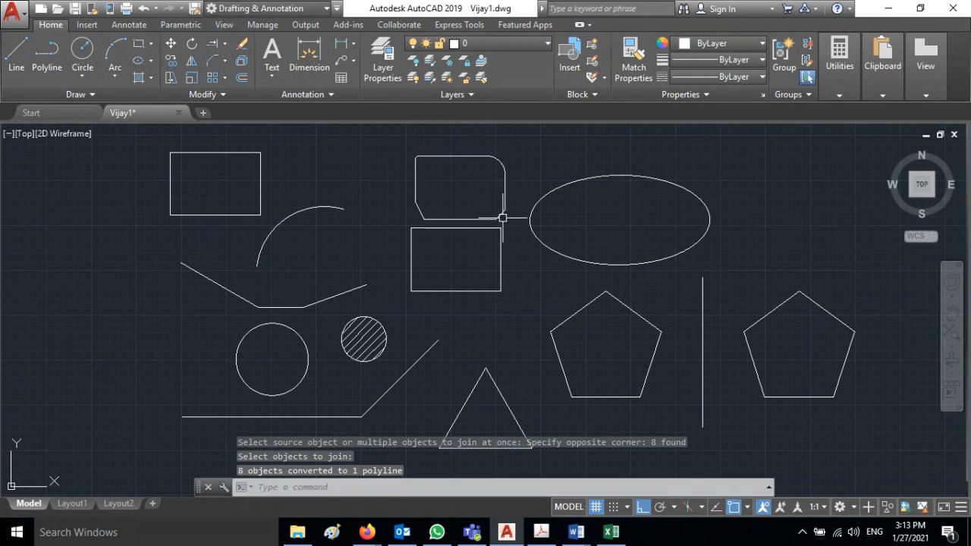
mouse_move(502, 210)
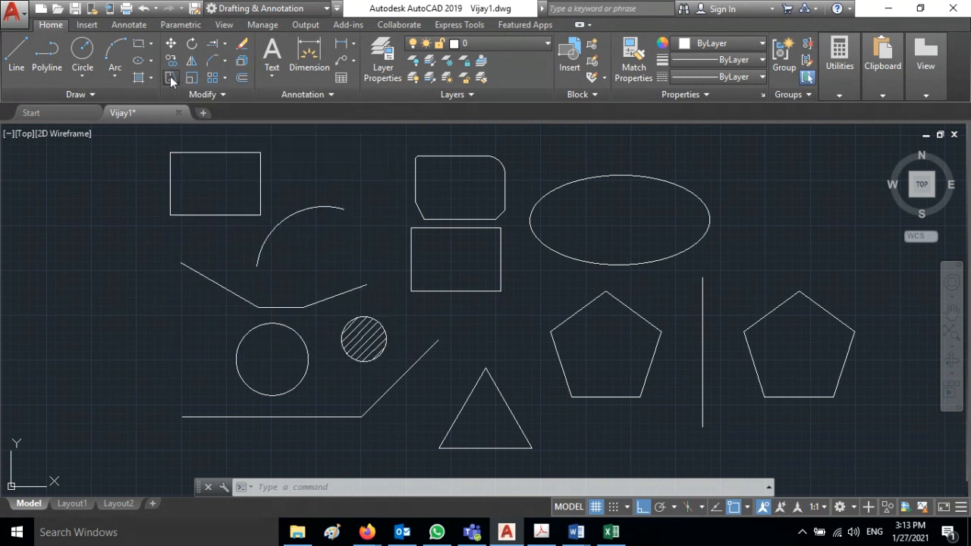
Step: Stretch the right side of the upper-left rectangle 50 units to the right, using its lower-right corner as base point
click(171, 79)
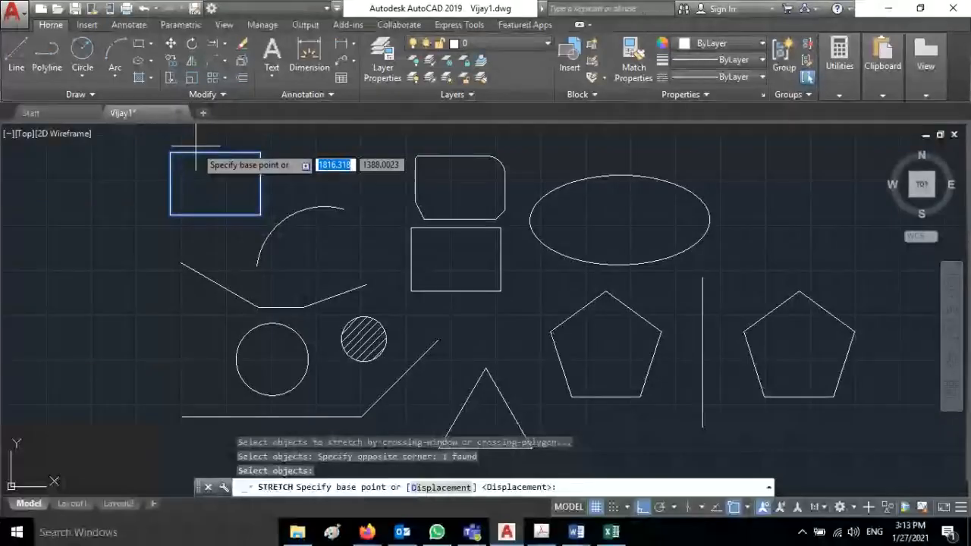
click(260, 214)
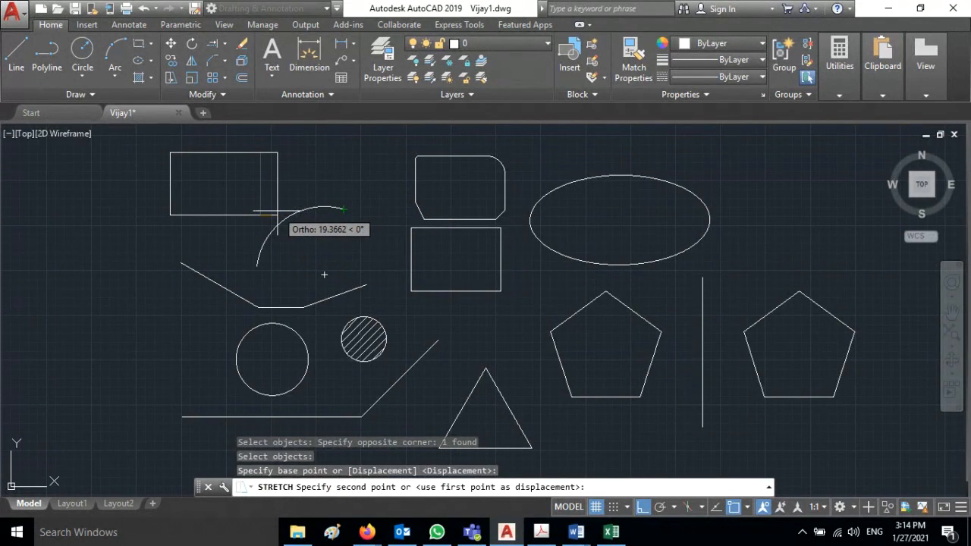
text(50)
key(Return)
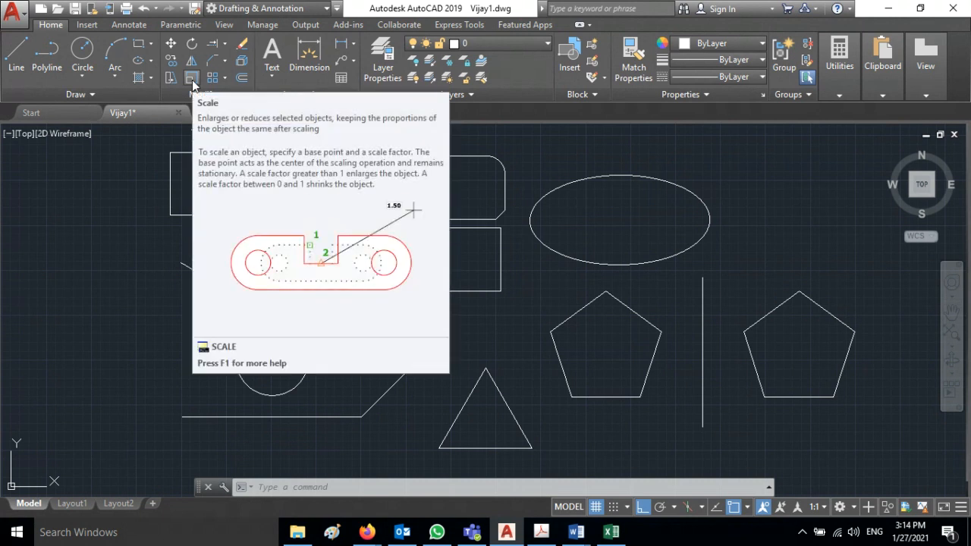
Step: Scale the pentagon on the far right by a factor of 2, using its lower-left corner as base point
click(192, 79)
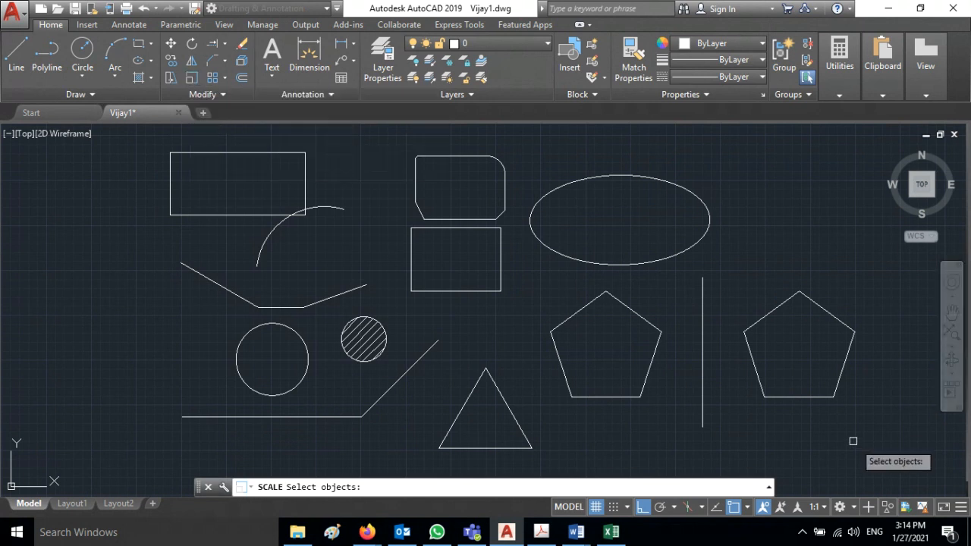
click(835, 388)
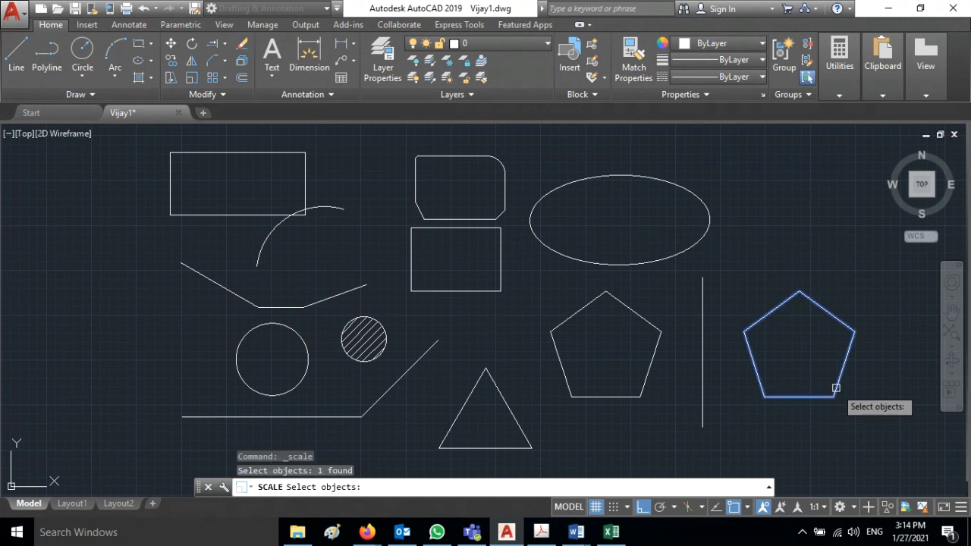
key(Return)
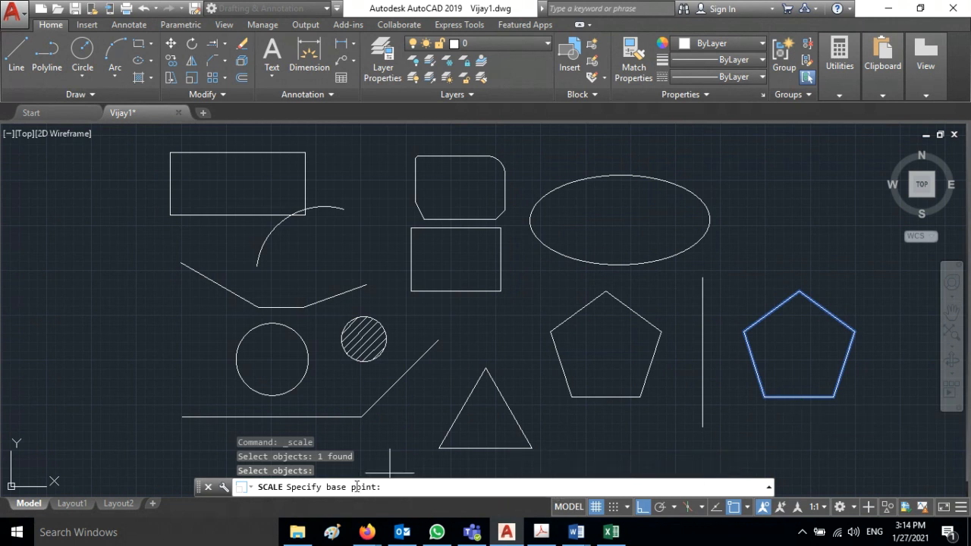
click(764, 396)
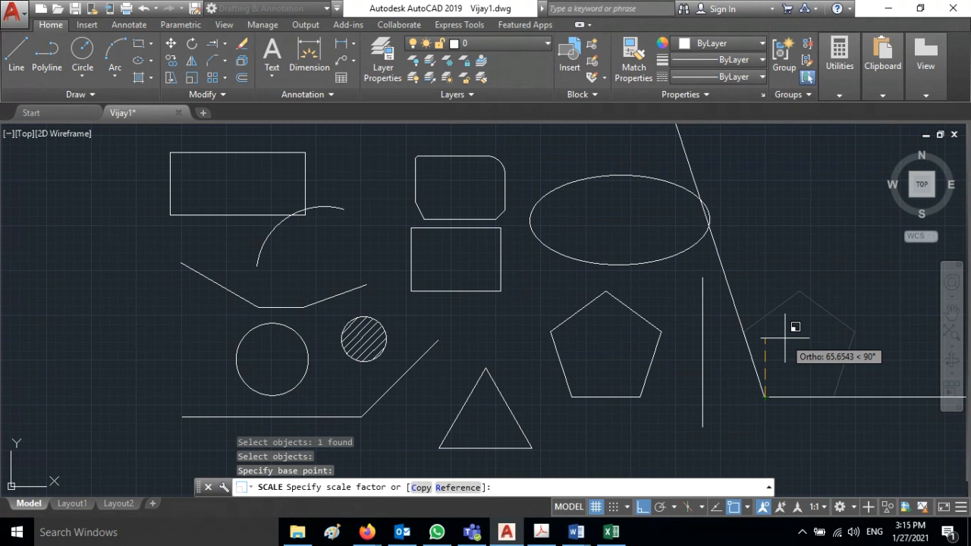
text(2)
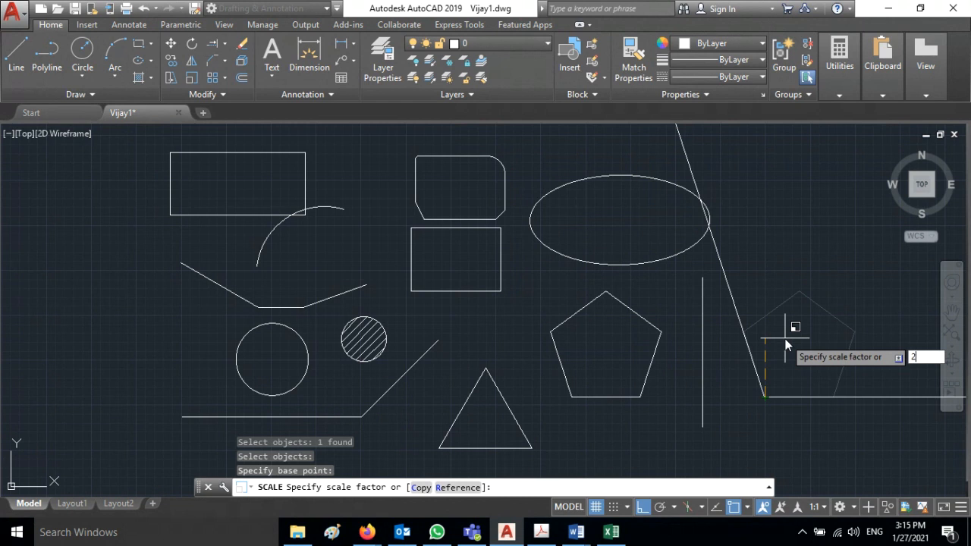
key(Return)
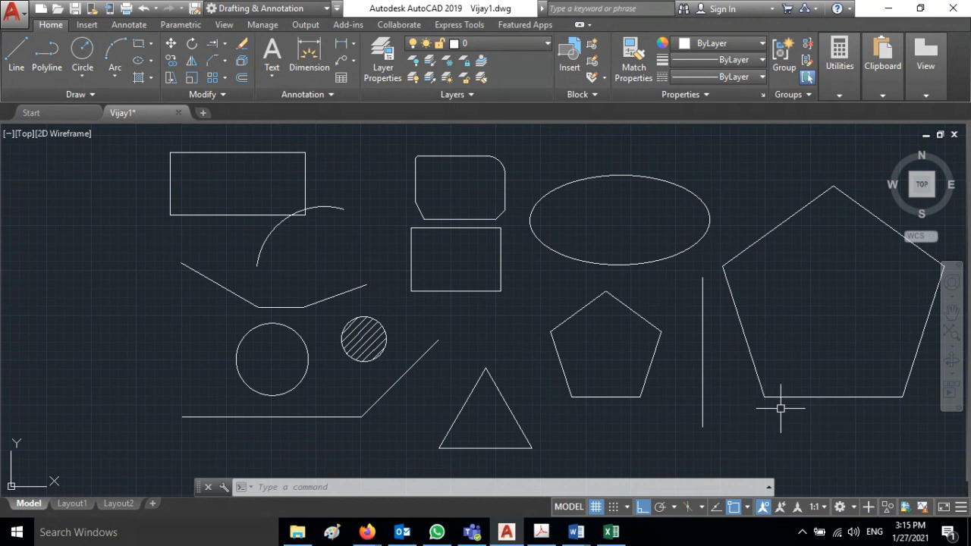
Step: Scale the enlarged pentagon by a factor of 0.5 about its lower-left corner
key(Return)
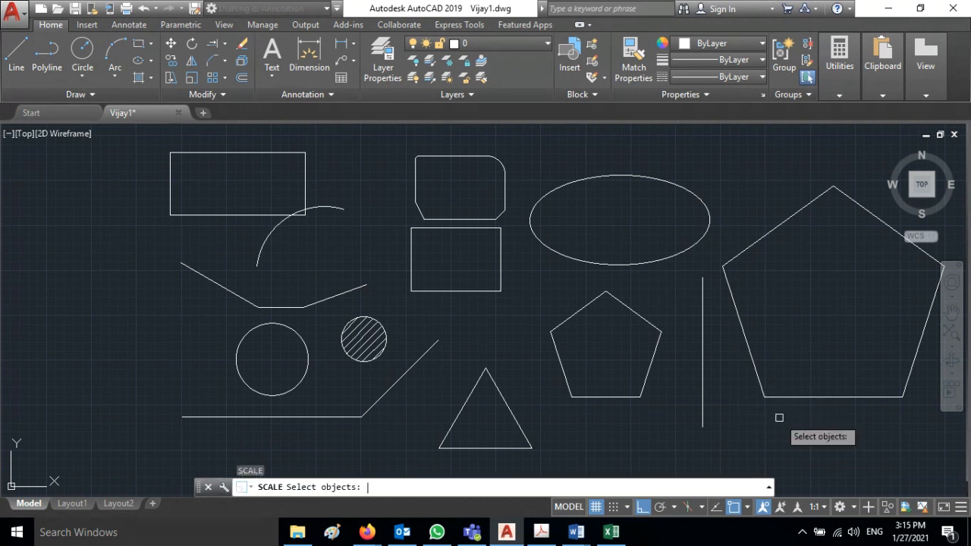
click(774, 395)
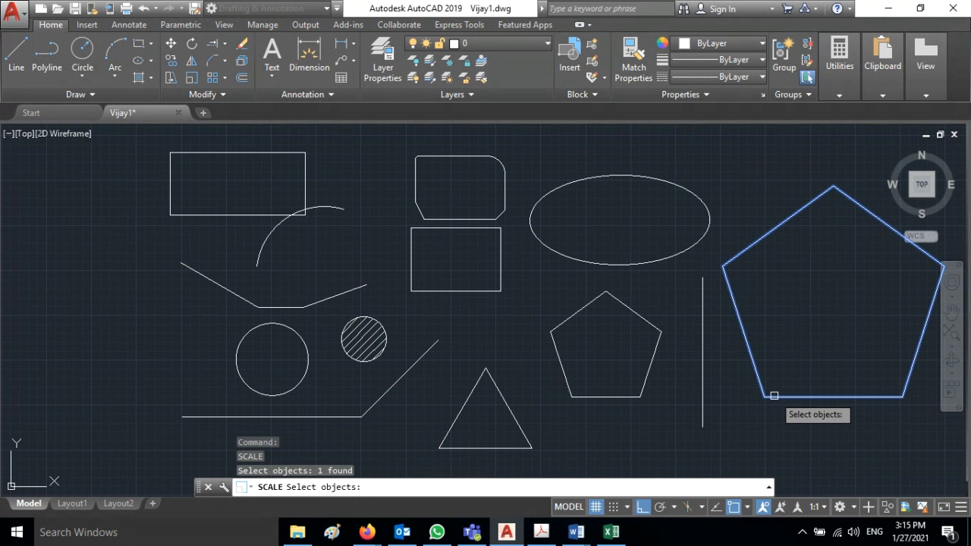
key(Return)
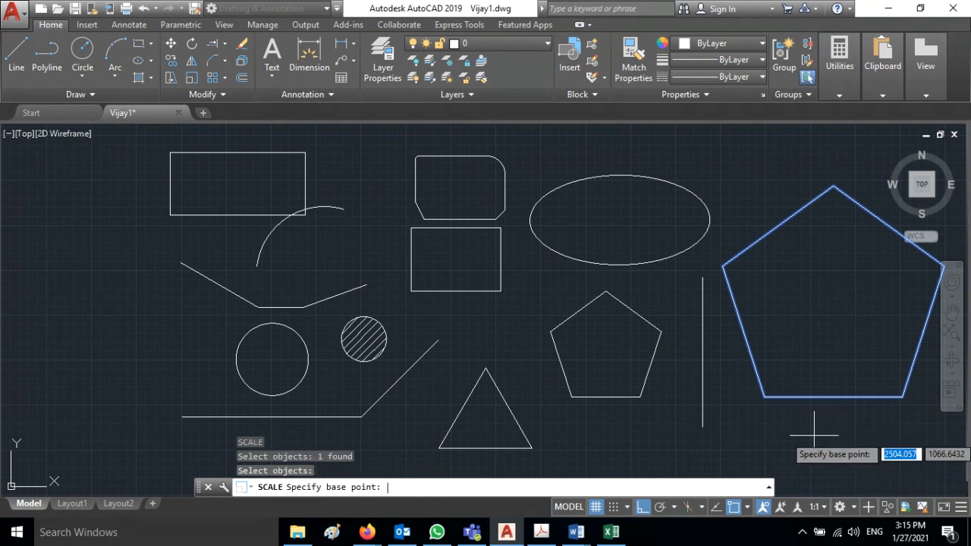
click(764, 395)
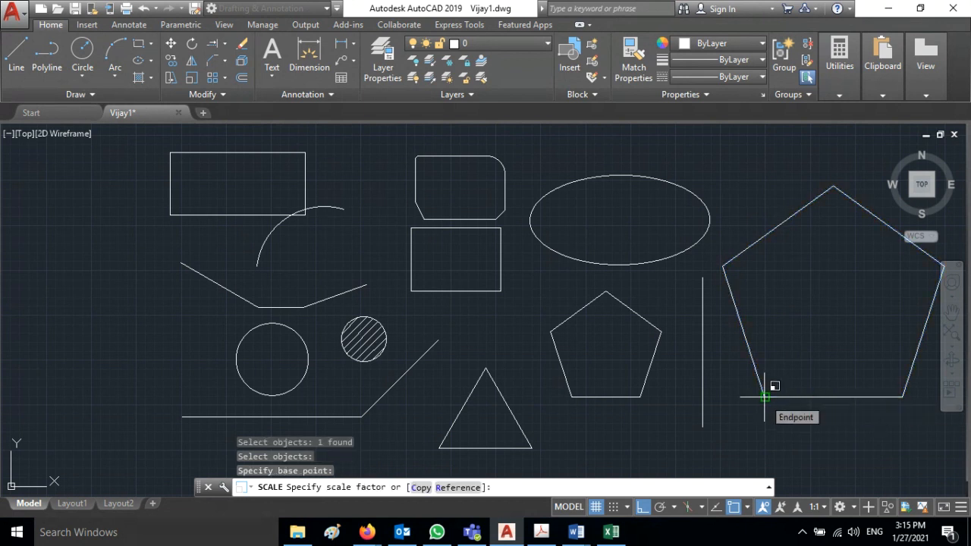
text(0.5)
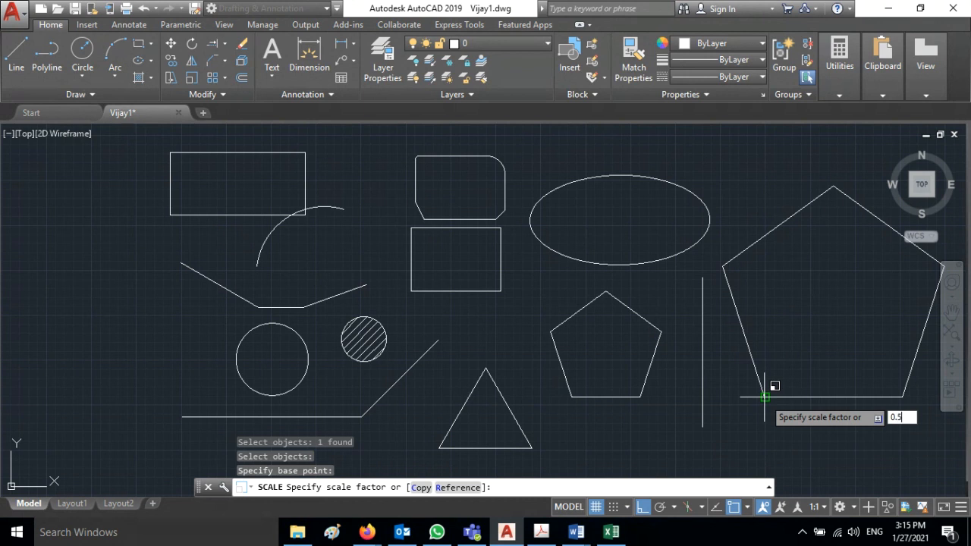
key(Return)
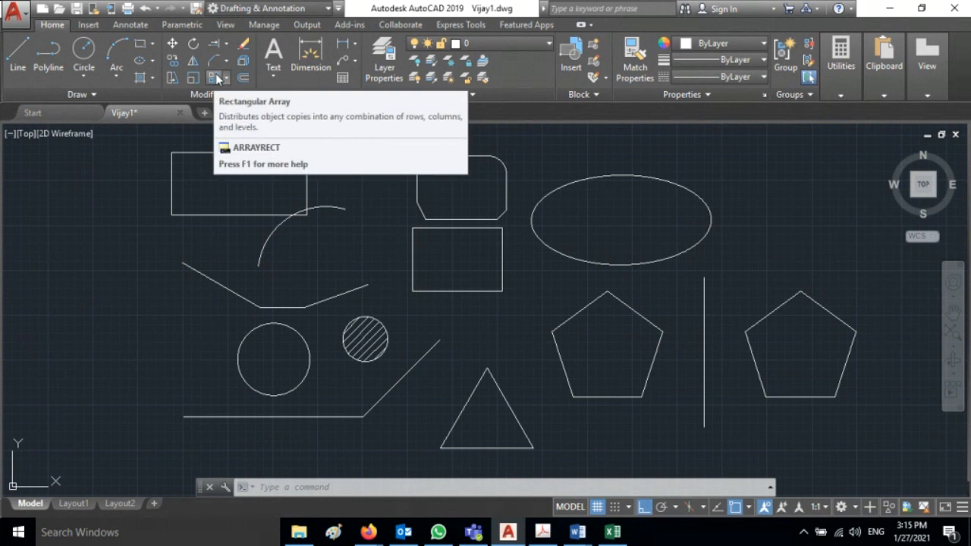
Step: Create a rectangular array of the pentagon right of the vertical line, accepting the default 4 columns and 3 rows
click(225, 78)
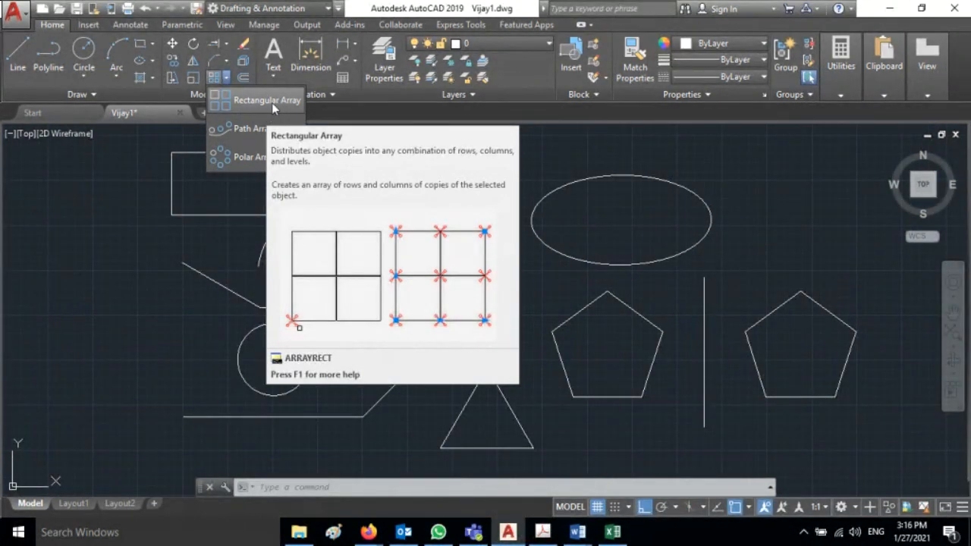
click(271, 105)
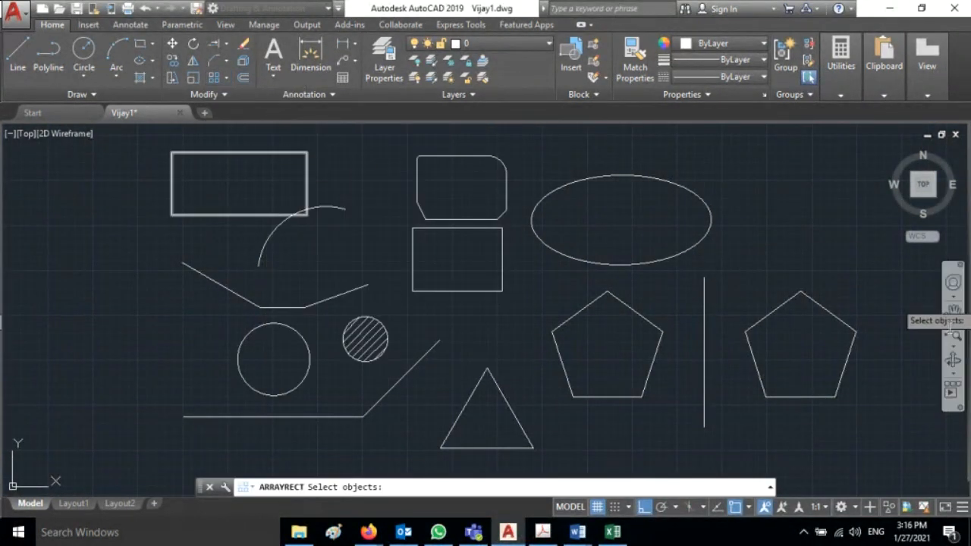
click(832, 393)
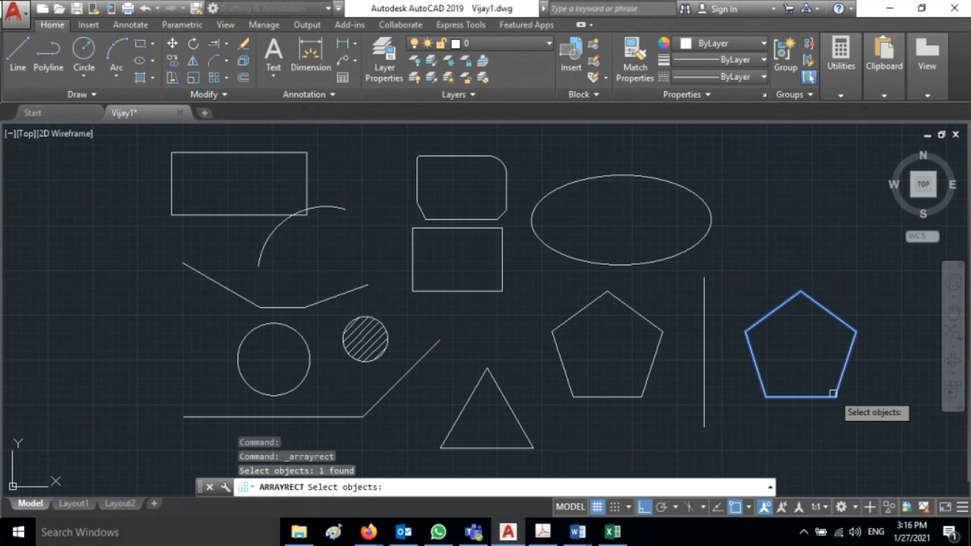
key(Return)
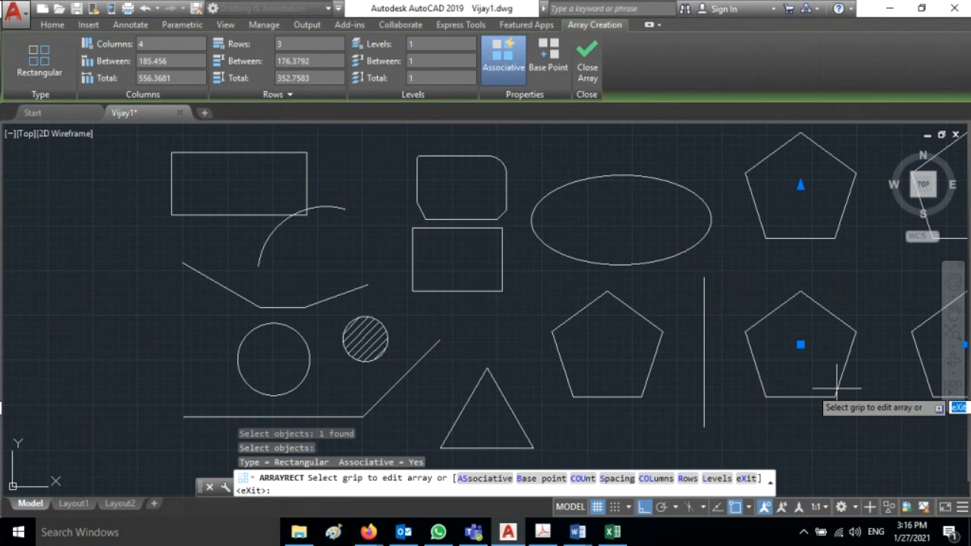
scroll(836, 389, down, 3)
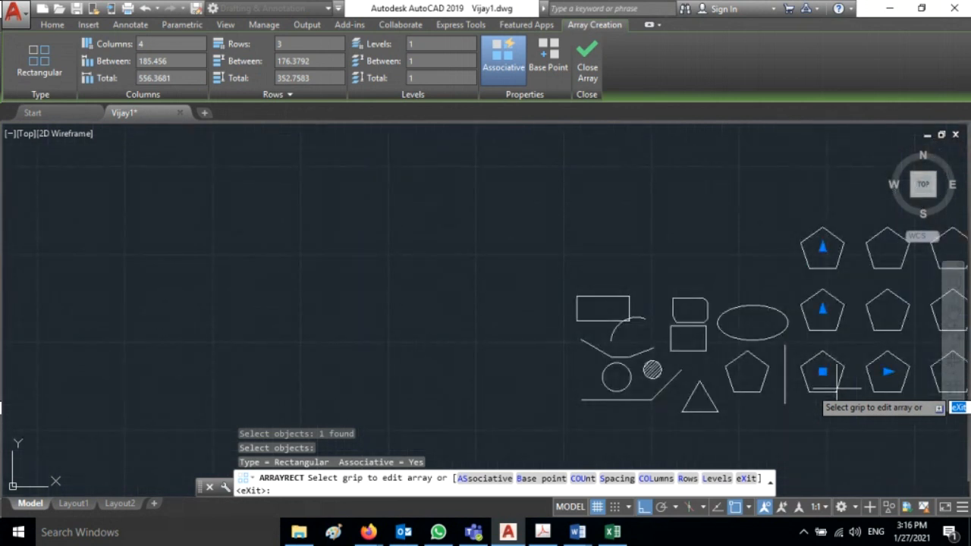
middle_drag(836, 388, 537, 374)
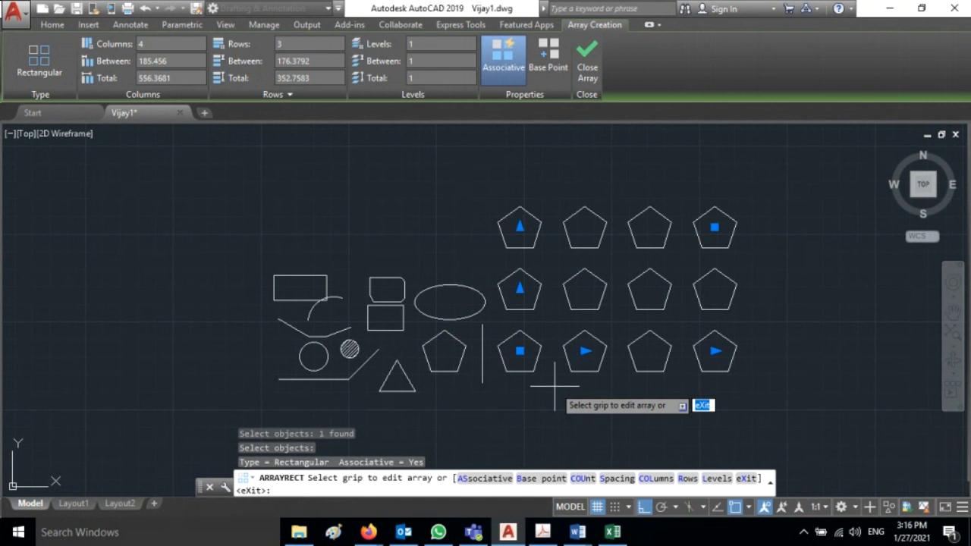
key(Return)
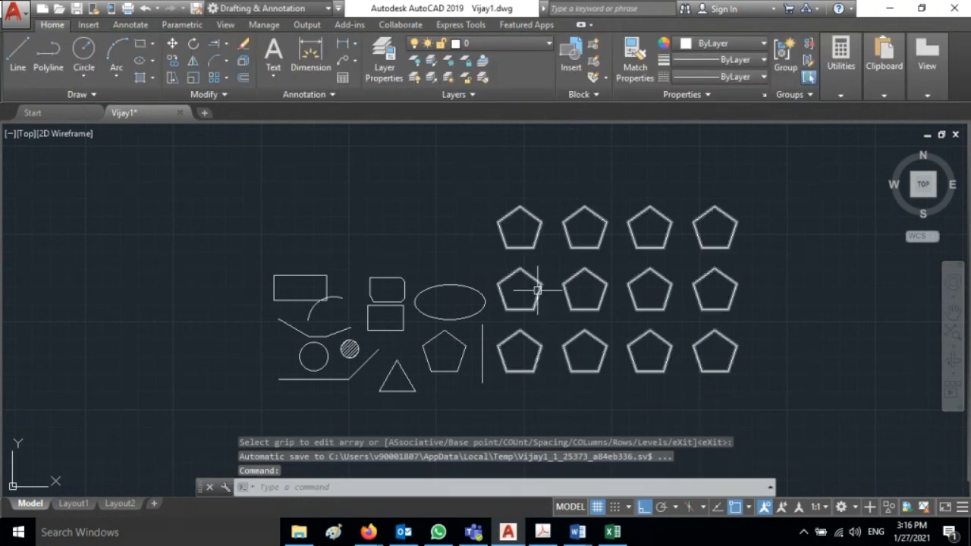
Step: Change the pentagon array to 2 columns and 5 rows
click(540, 292)
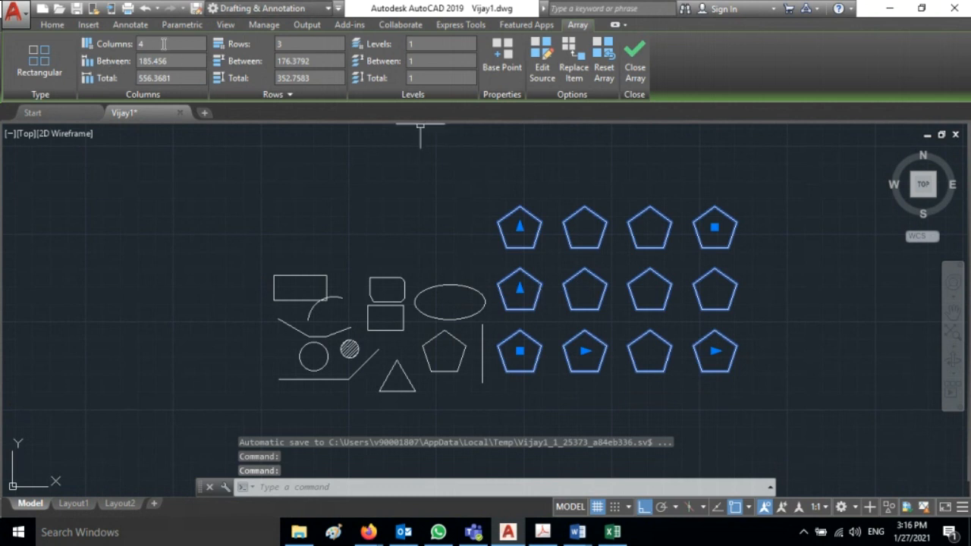
click(153, 44)
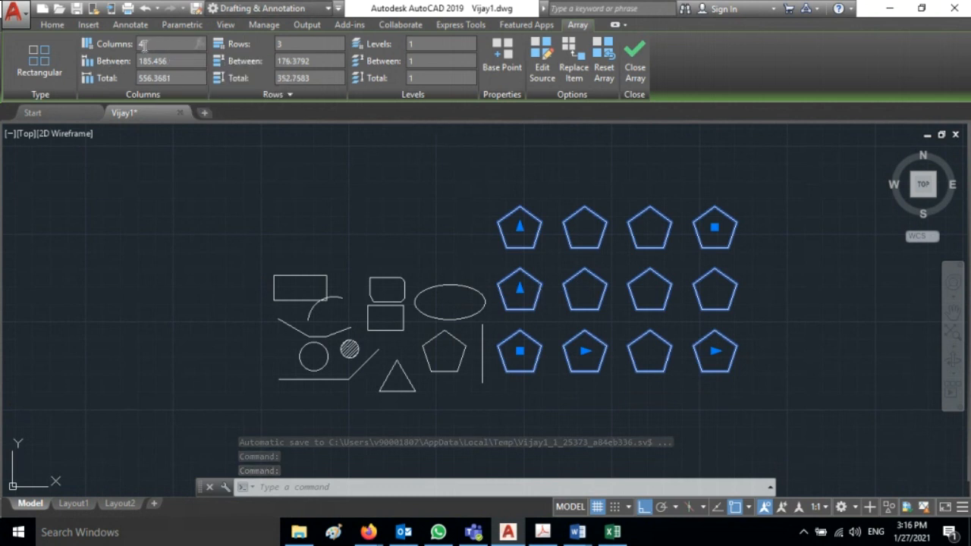
text(2)
key(Return)
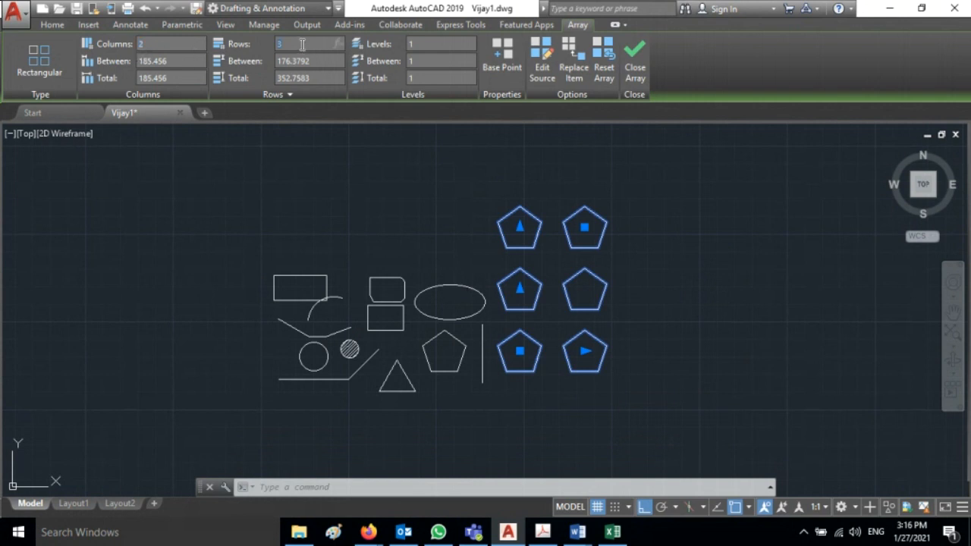
key(Return)
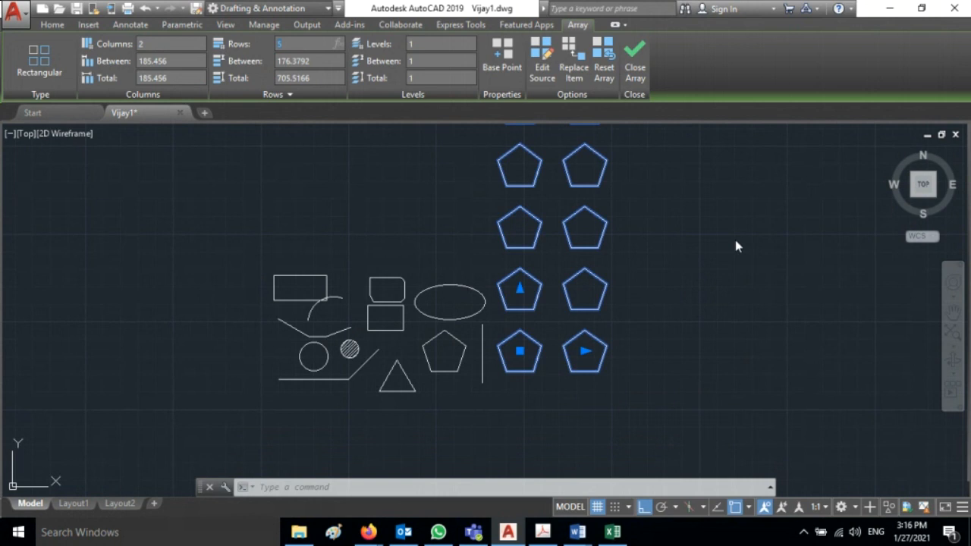
mouse_move(734, 240)
middle_down()
mouse_move(736, 323)
mouse_move(739, 301)
middle_up()
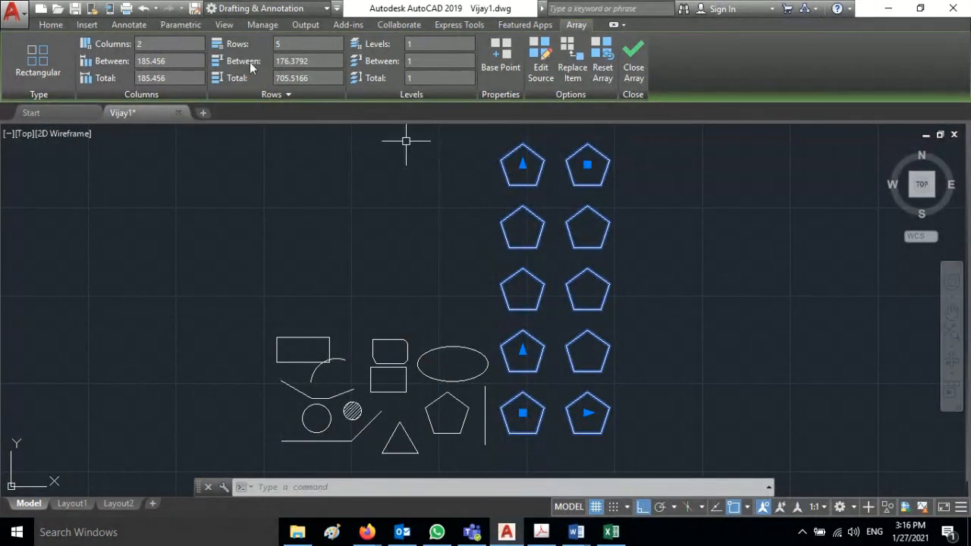
Step: Set the pentagon array's column spacing to 150 and its row spacing to 100
click(162, 61)
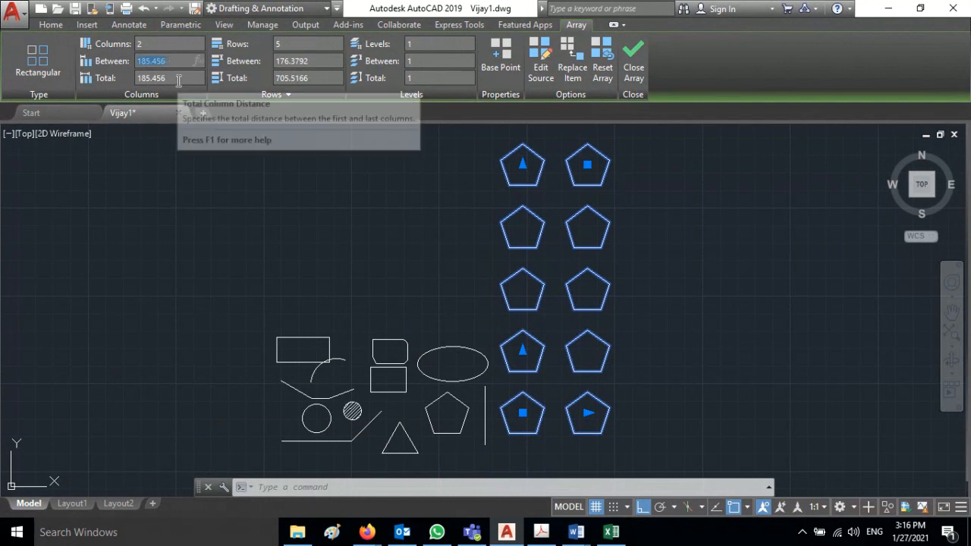
text(150)
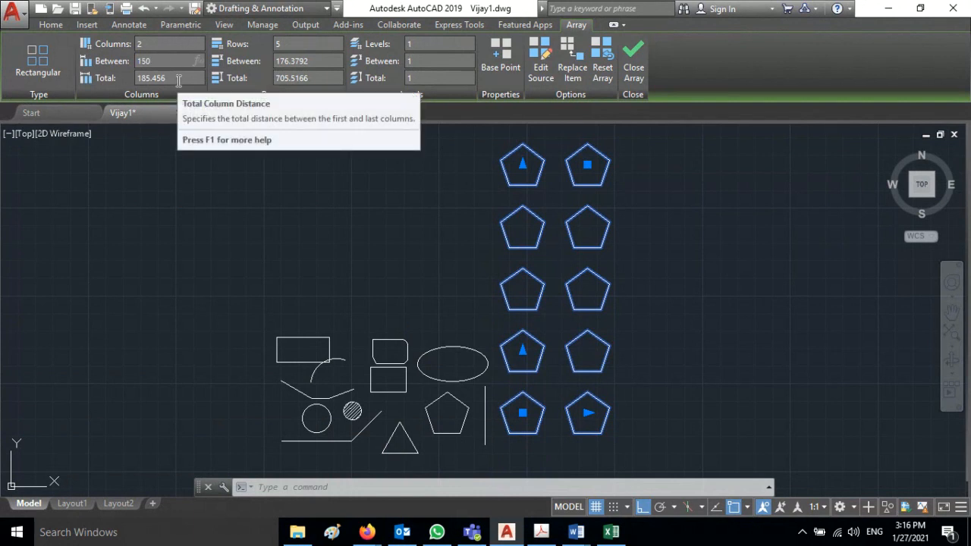
key(Return)
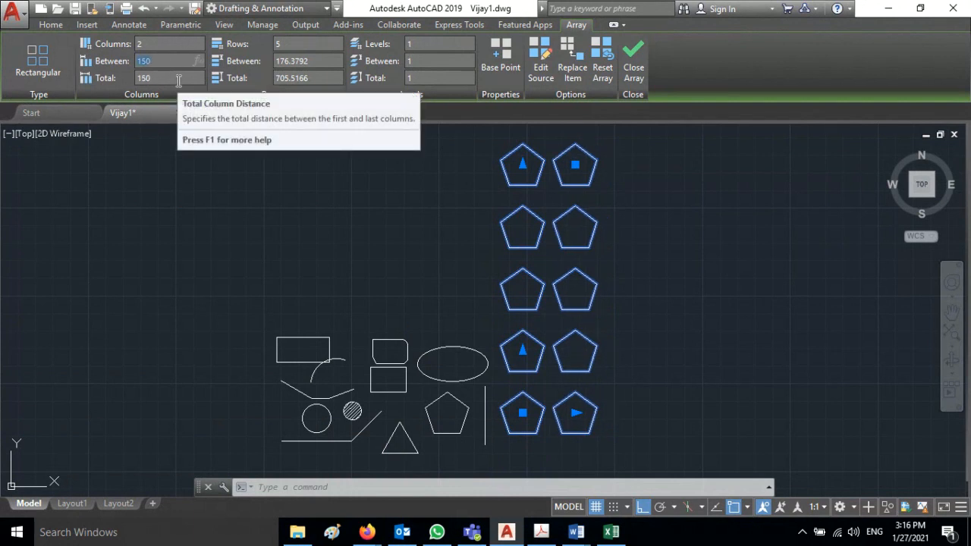
click(294, 61)
text(100)
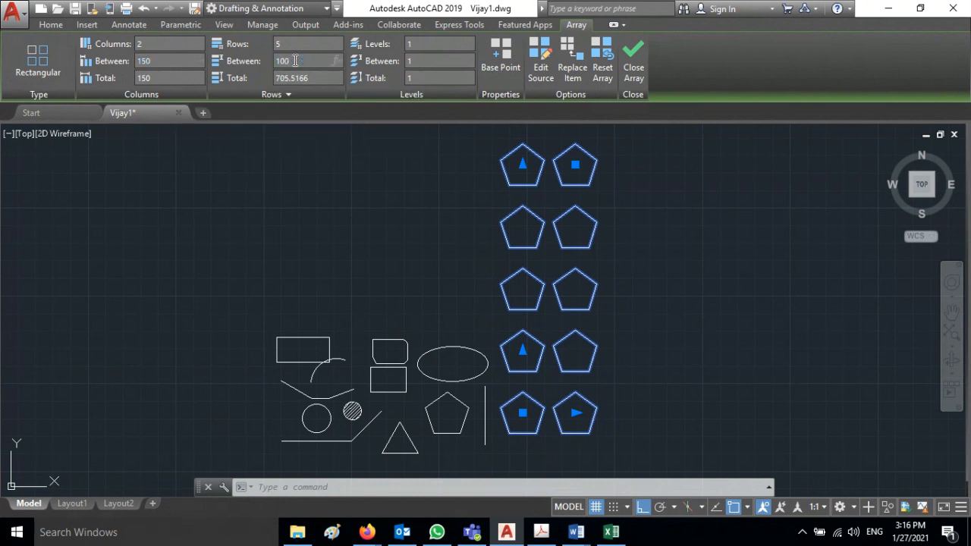
key(Return)
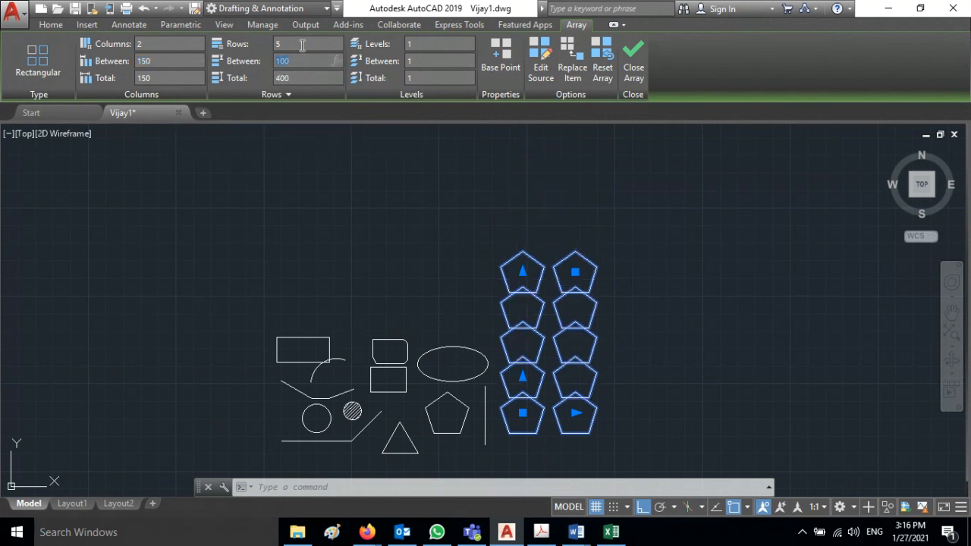
Step: Set the array's row spacing to 125, then finish editing and clear the selection
text(125)
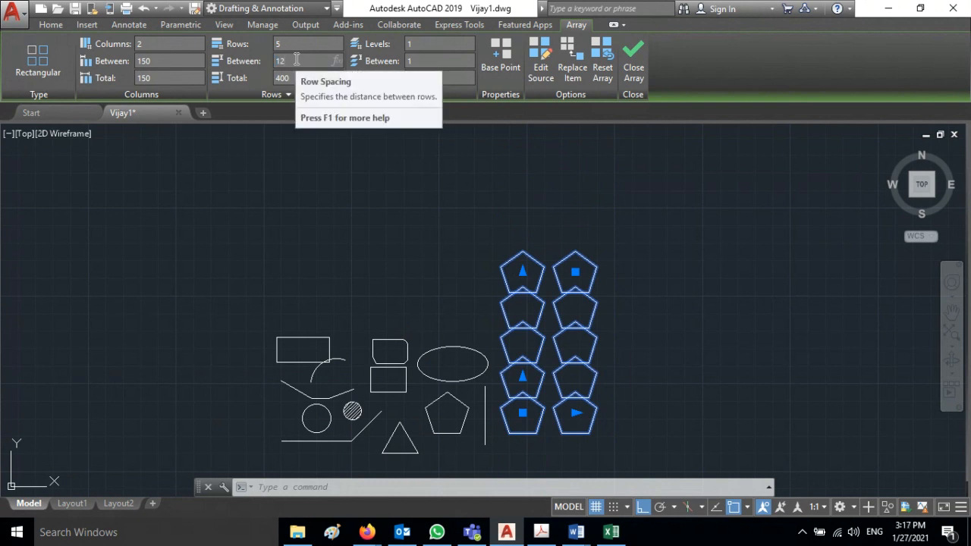
key(Return)
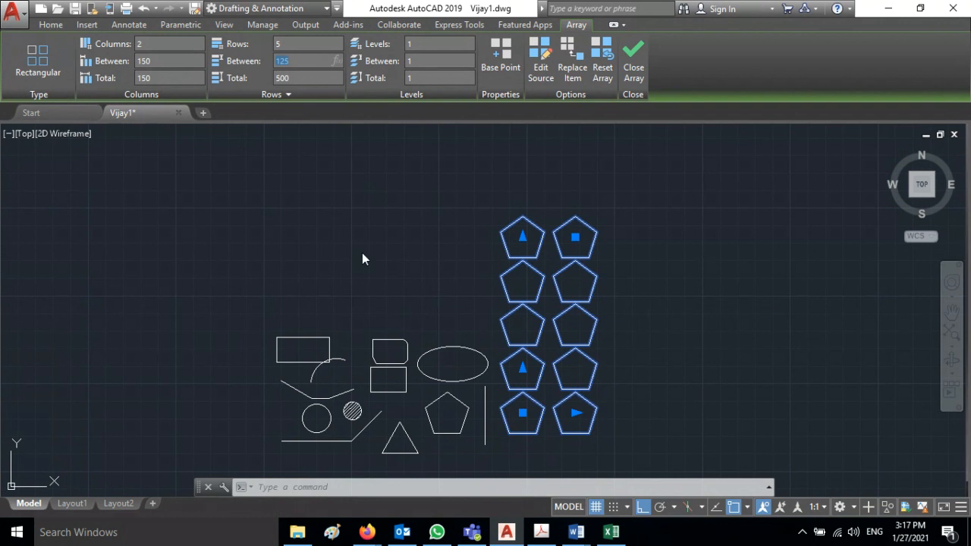
click(641, 350)
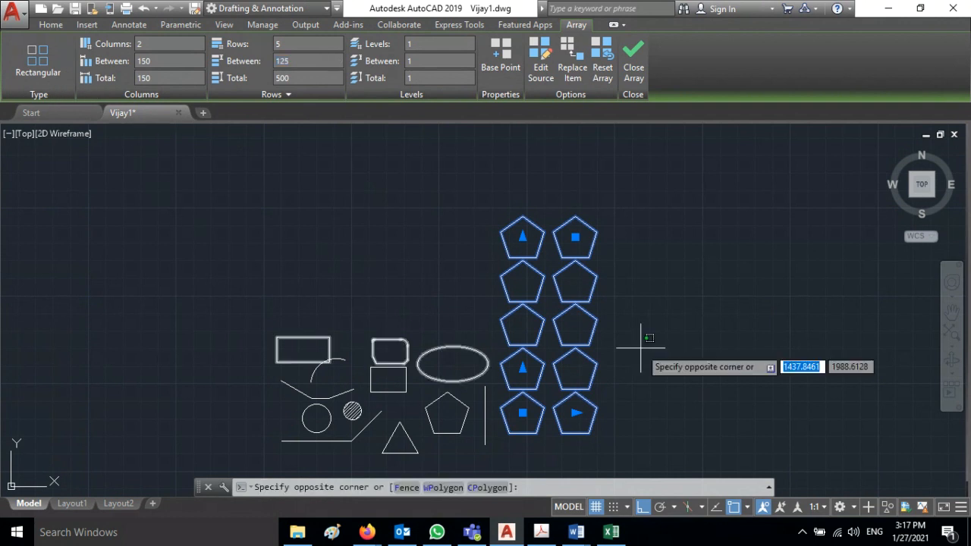
key(Escape)
key(Escape)
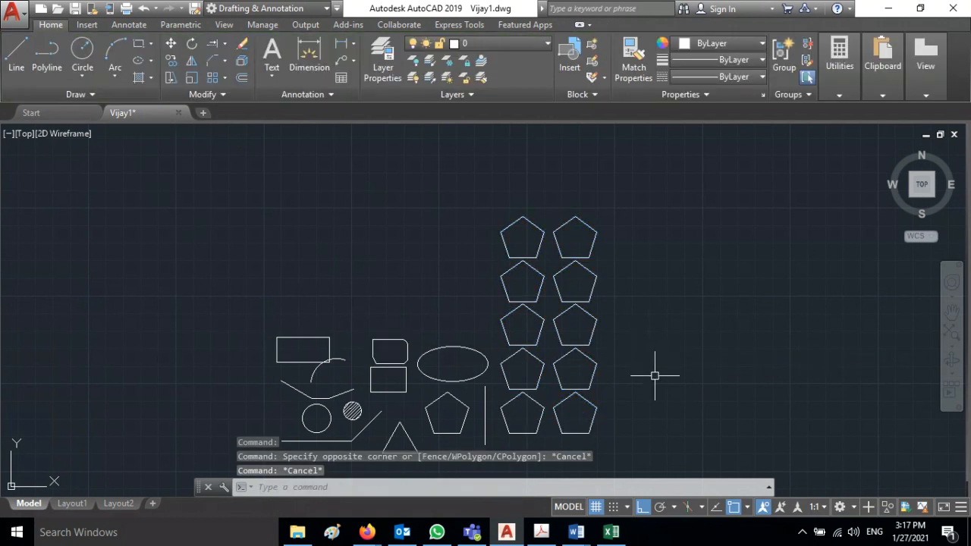
Step: Undo the rectangular array of pentagons together with all its edits
click(589, 373)
key(Escape)
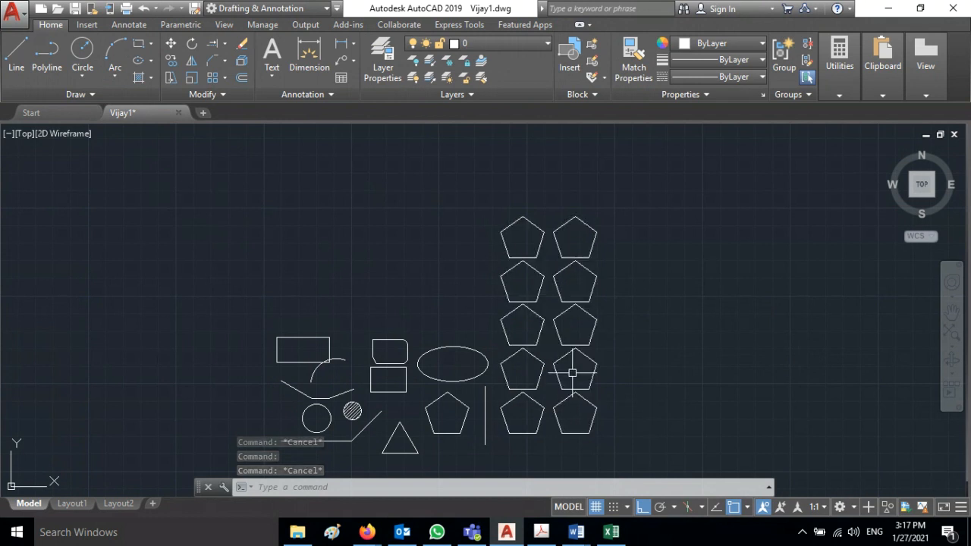
key(ctrl+z)
key(ctrl+z)
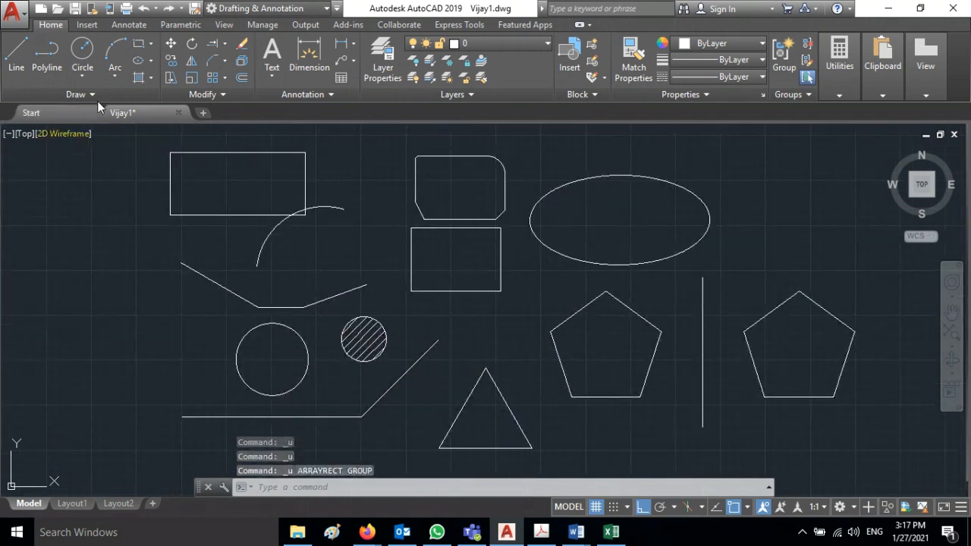
Step: Create a polar array of the pentagon beside the vertical line, with its centre point in the empty area to its right
click(224, 78)
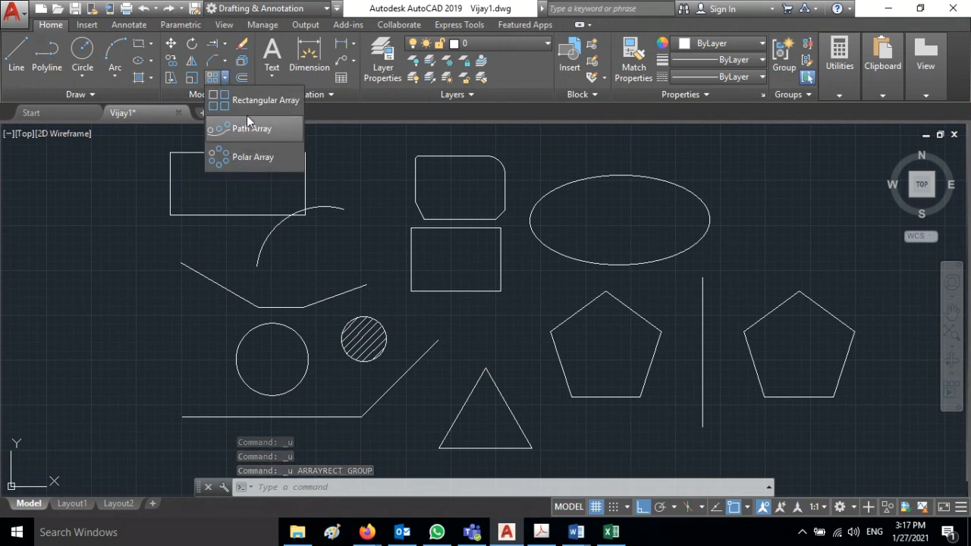
click(238, 157)
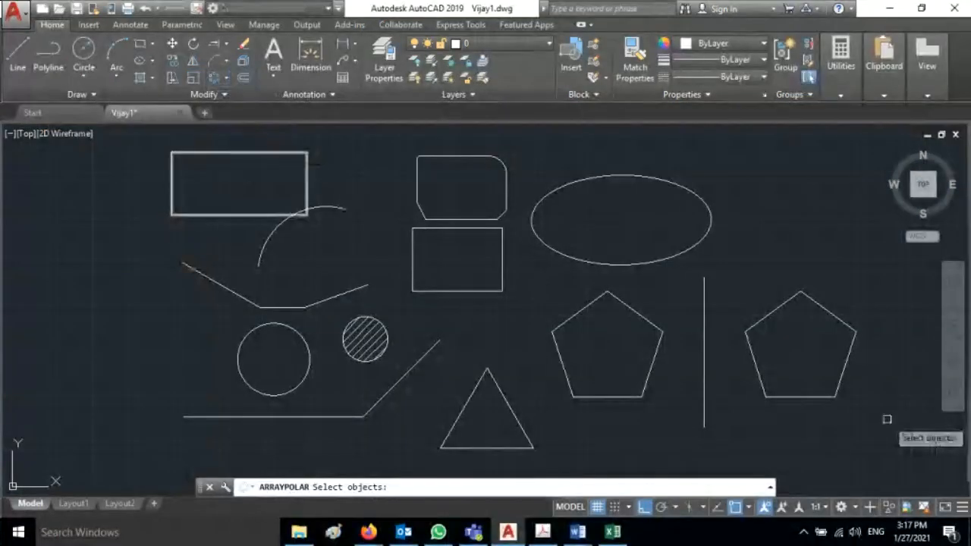
click(753, 362)
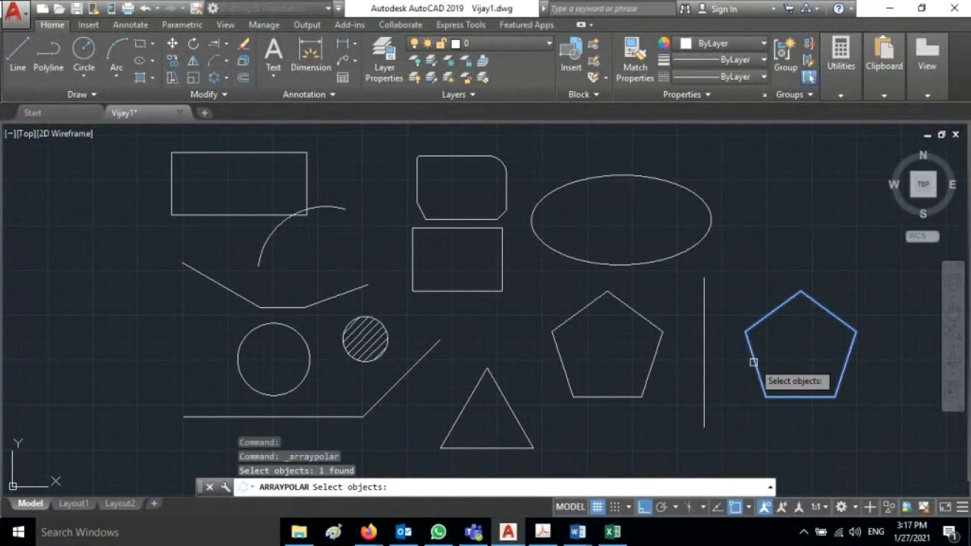
key(Return)
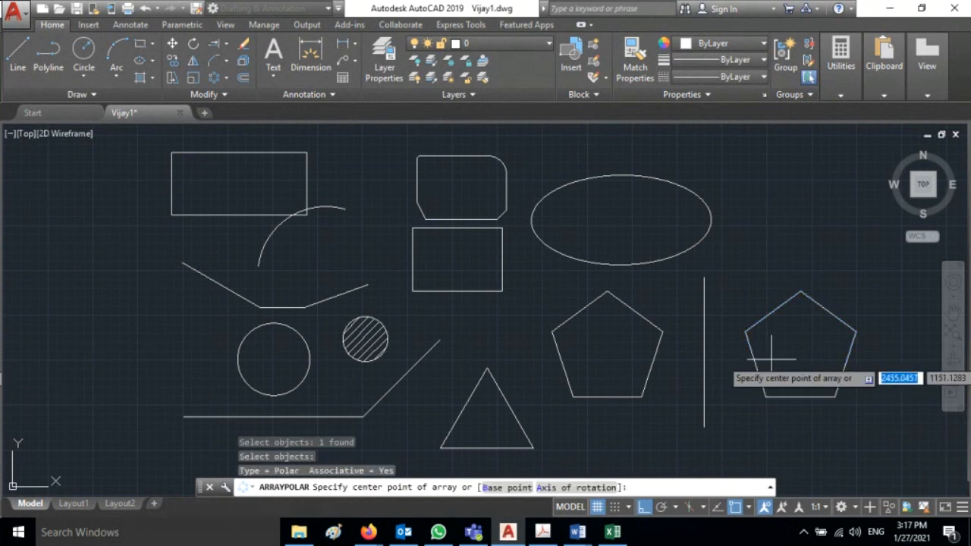
mouse_move(761, 332)
middle_down()
mouse_move(533, 297)
mouse_move(540, 281)
middle_up()
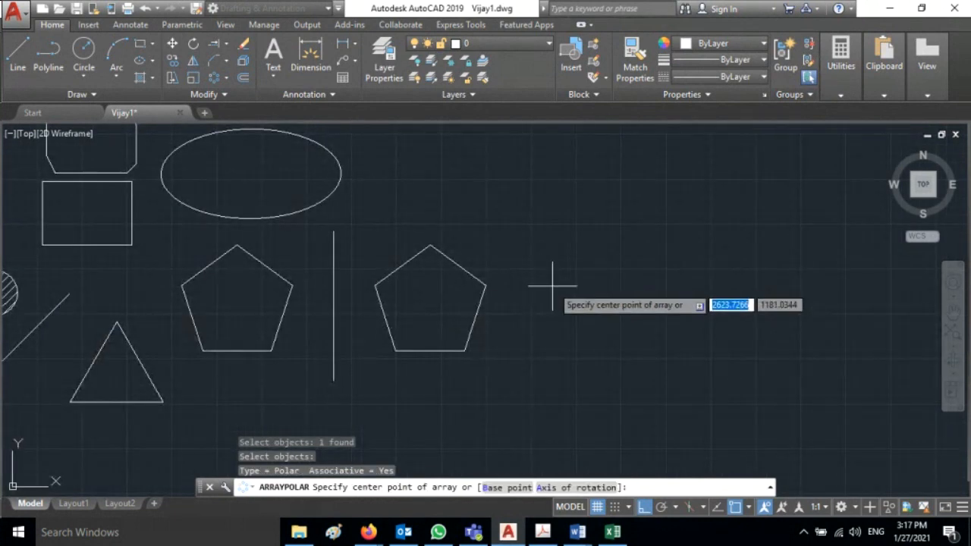
click(592, 287)
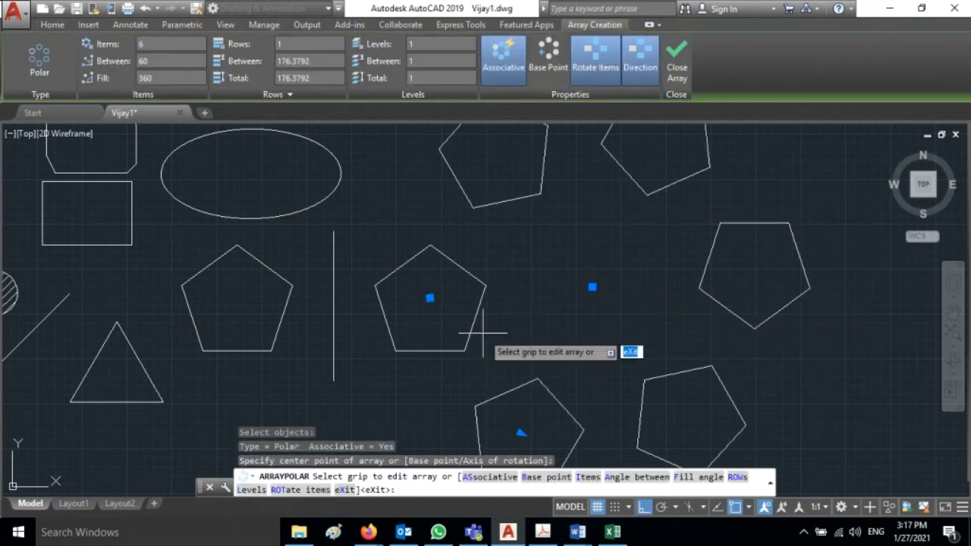
Step: Try the polar array with 7 items and with 4 items
scroll(483, 332, down, 2)
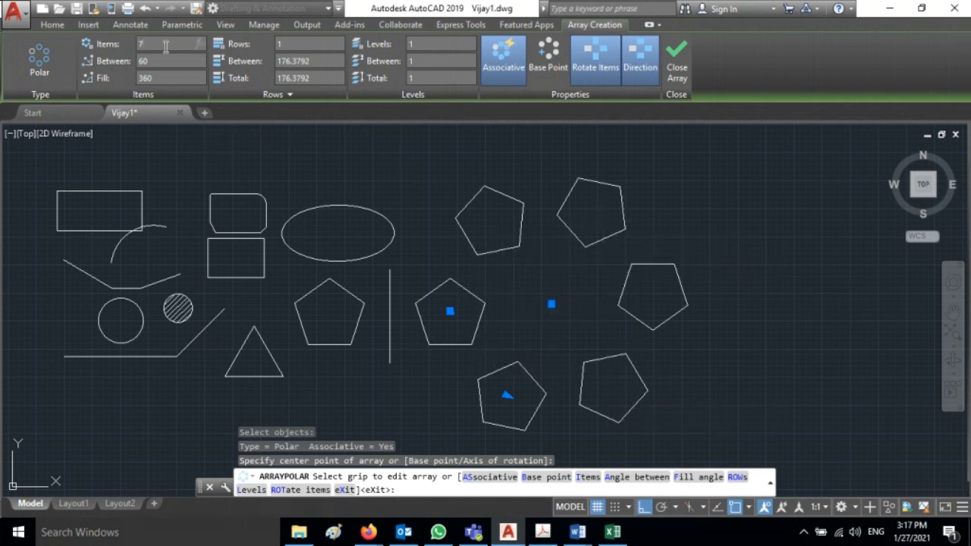
key(Return)
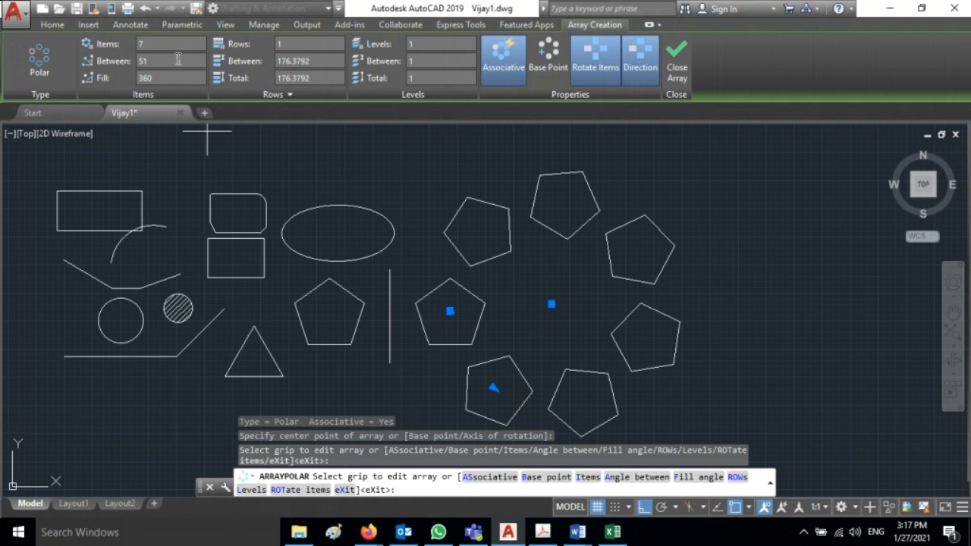
click(175, 43)
text(4)
key(Return)
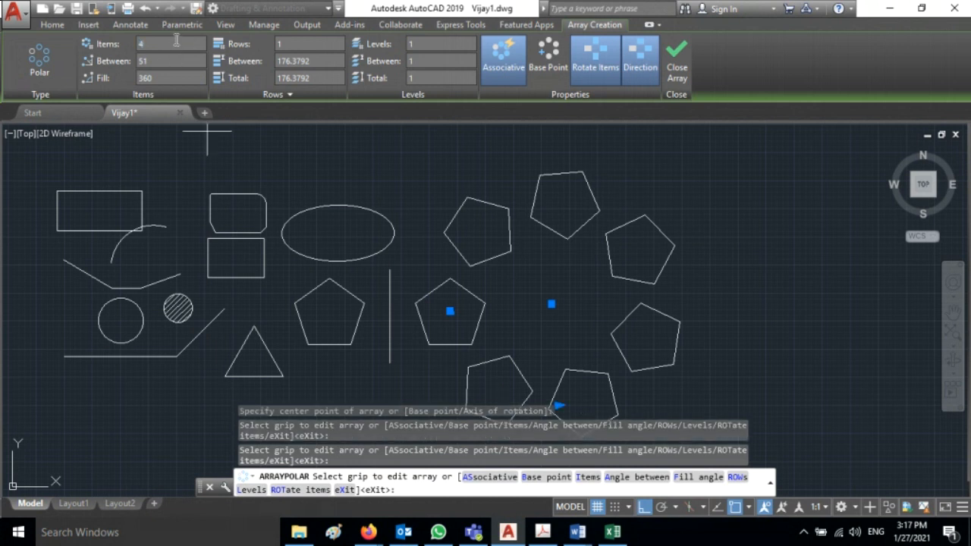
Step: Set the polar array's item count to 5
click(154, 43)
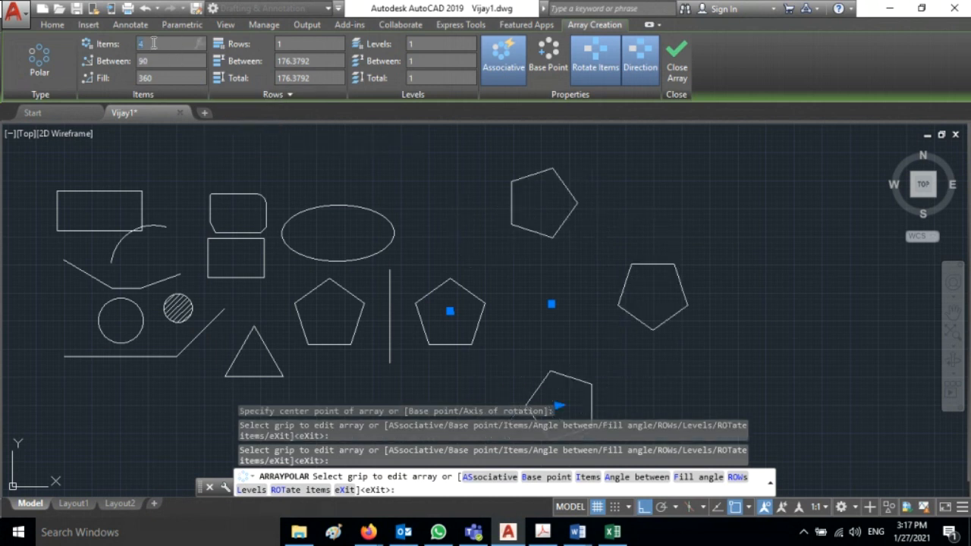
text(5)
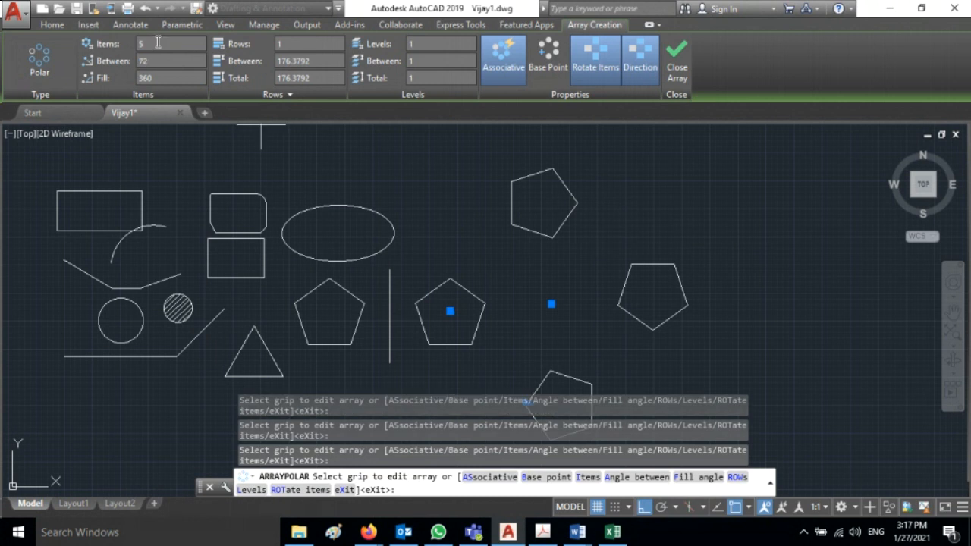
key(Return)
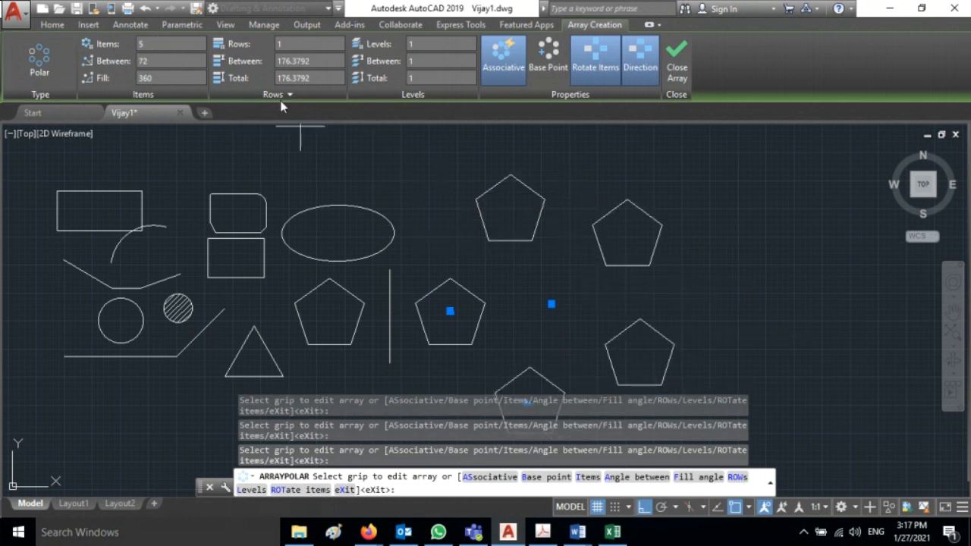
Step: Try the polar array with 2 rows, then return it to 1 row
click(303, 45)
text(2)
key(Return)
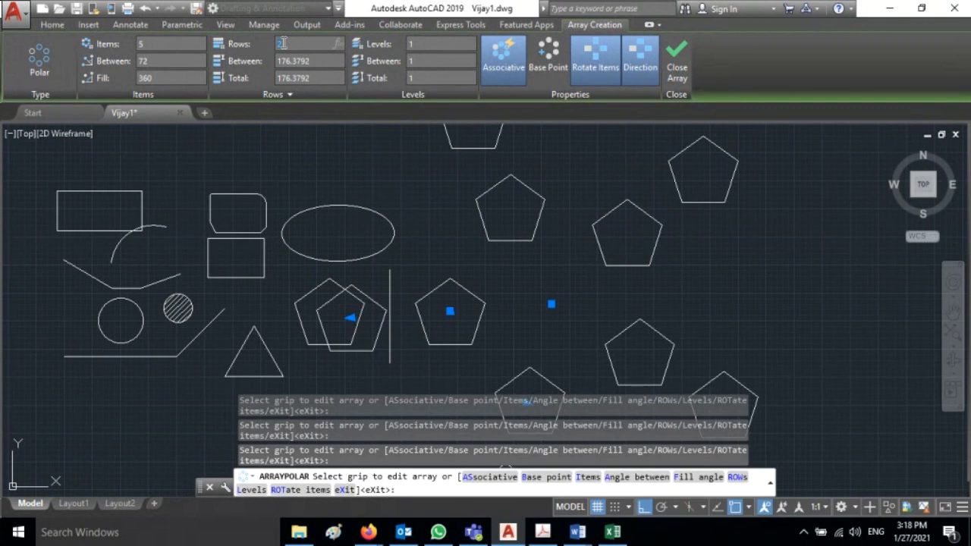
key(Return)
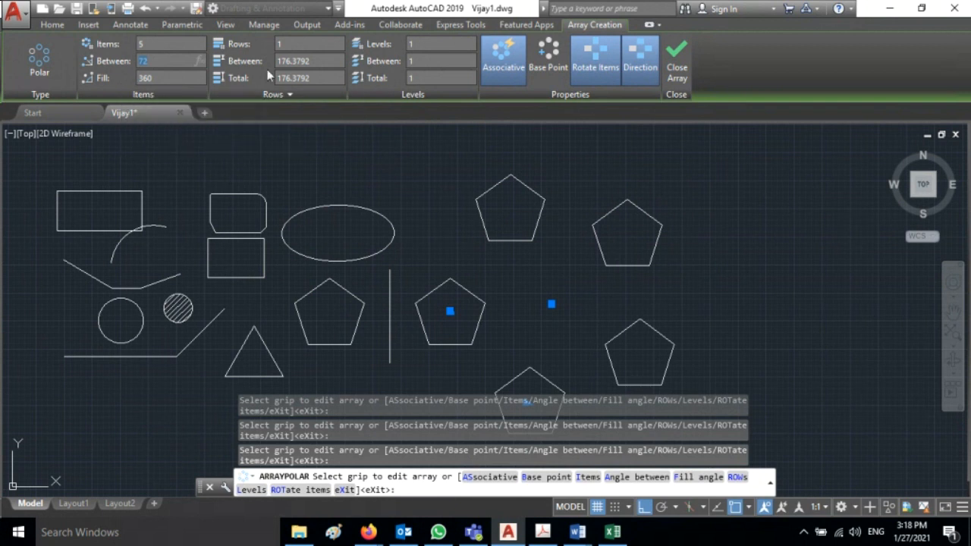
Step: Set the polar array's row spacing to 150 and leave the array command
click(302, 60)
text(150)
key(Return)
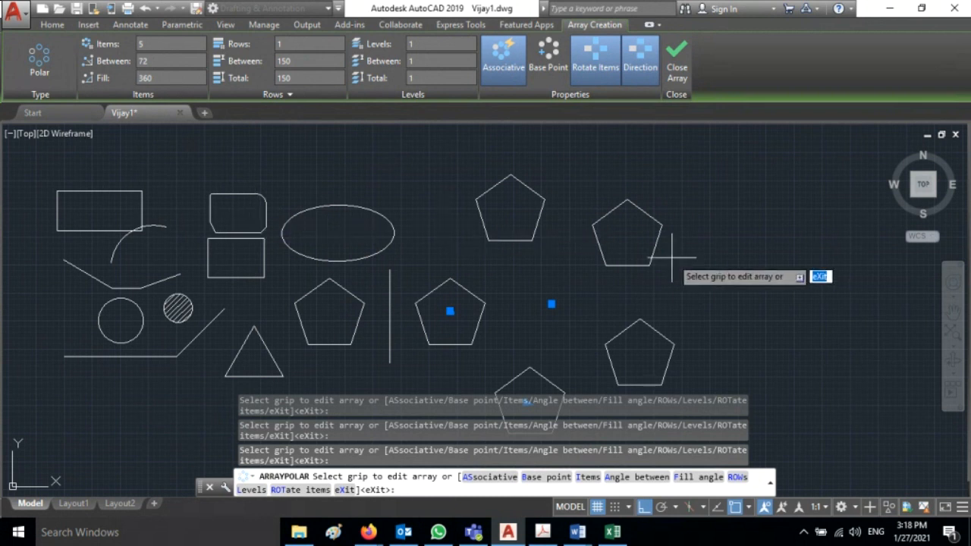
scroll(667, 253, down, 2)
scroll(667, 252, up, 2)
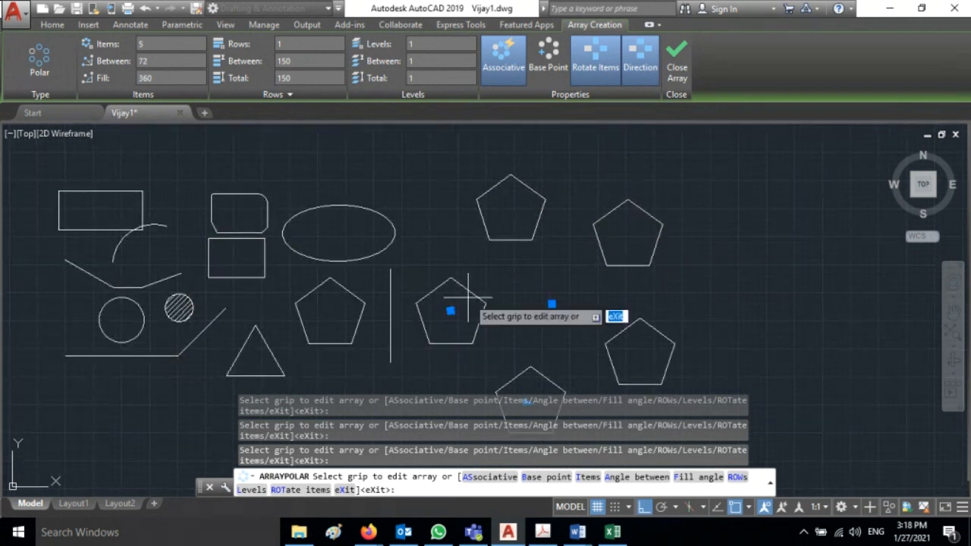
key(Escape)
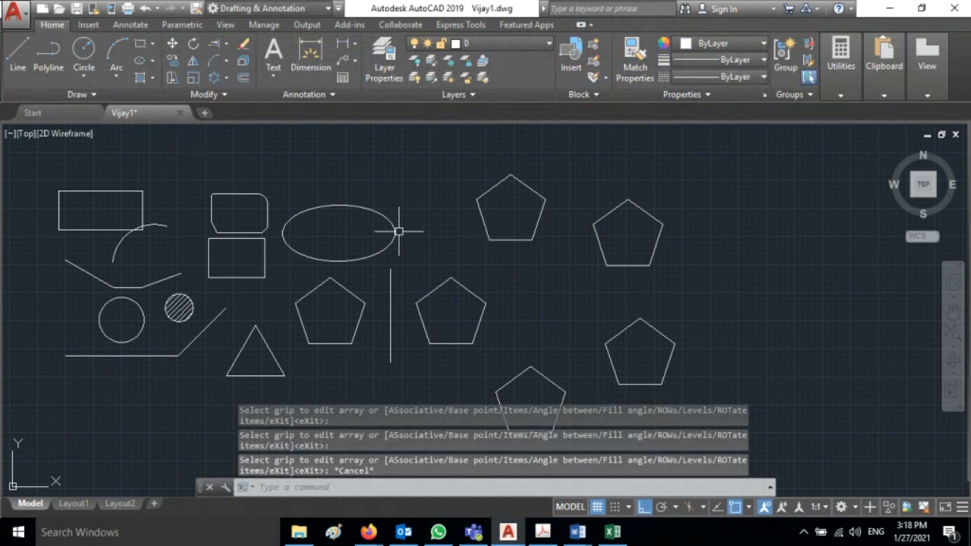
click(226, 79)
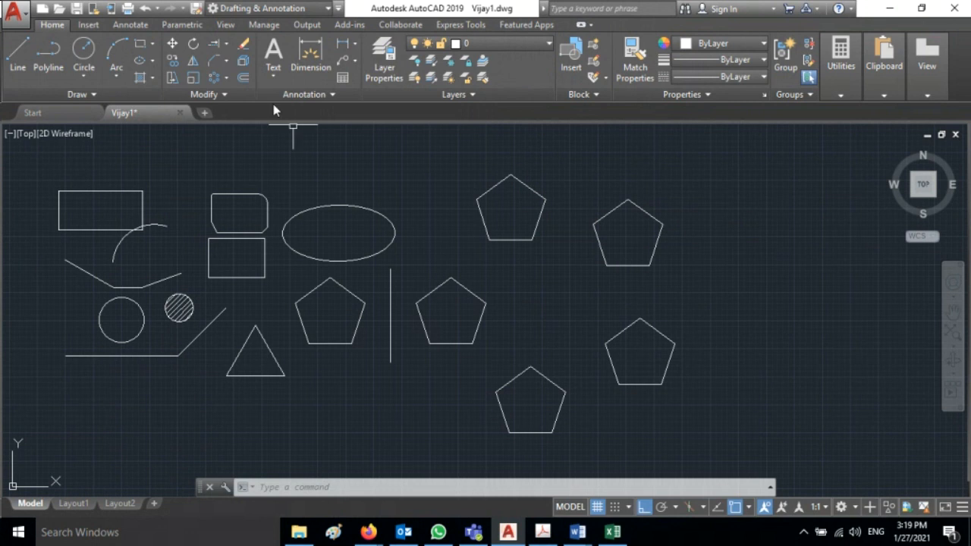
Step: Offset the ellipse at a distance of 10, adding one copy outside and three successive copies inside it
click(243, 78)
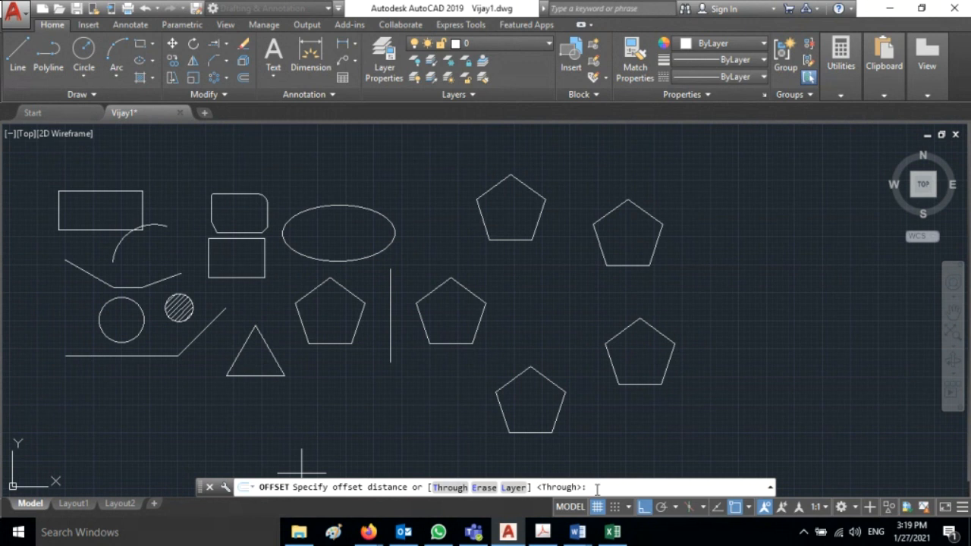
text(10)
key(Return)
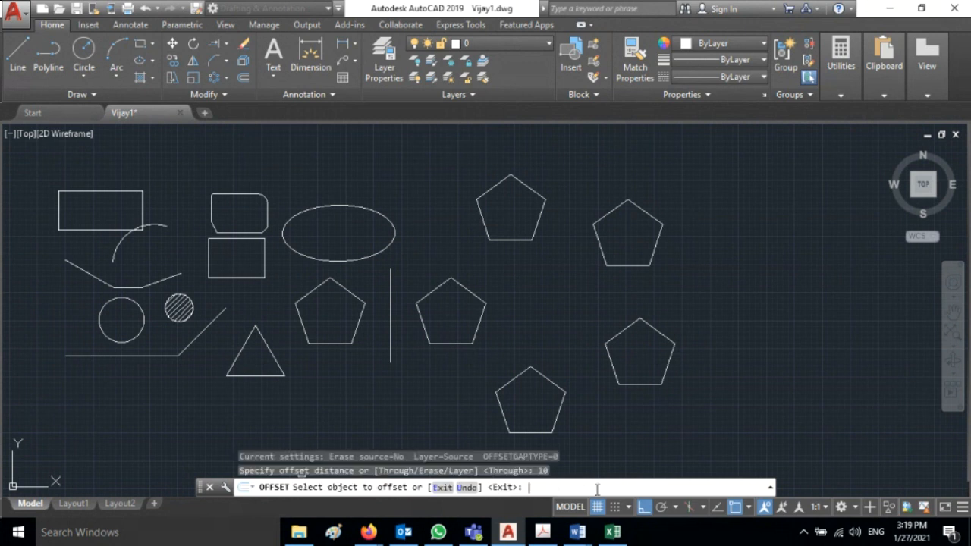
click(393, 235)
click(419, 226)
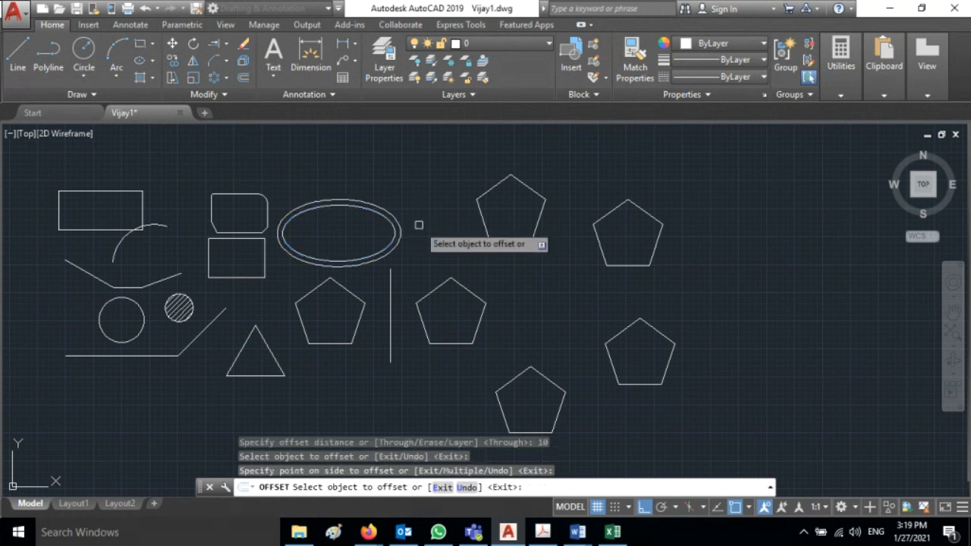
click(394, 238)
click(338, 233)
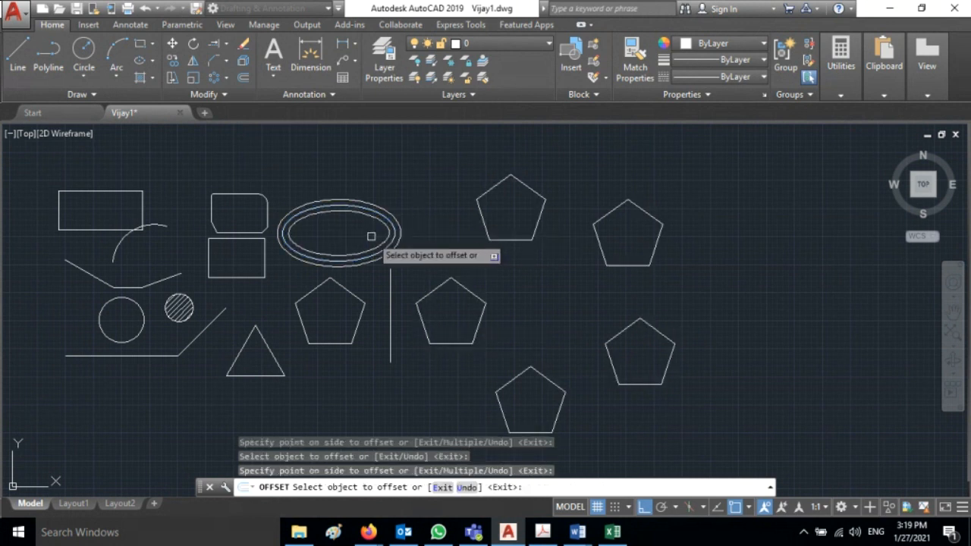
click(373, 238)
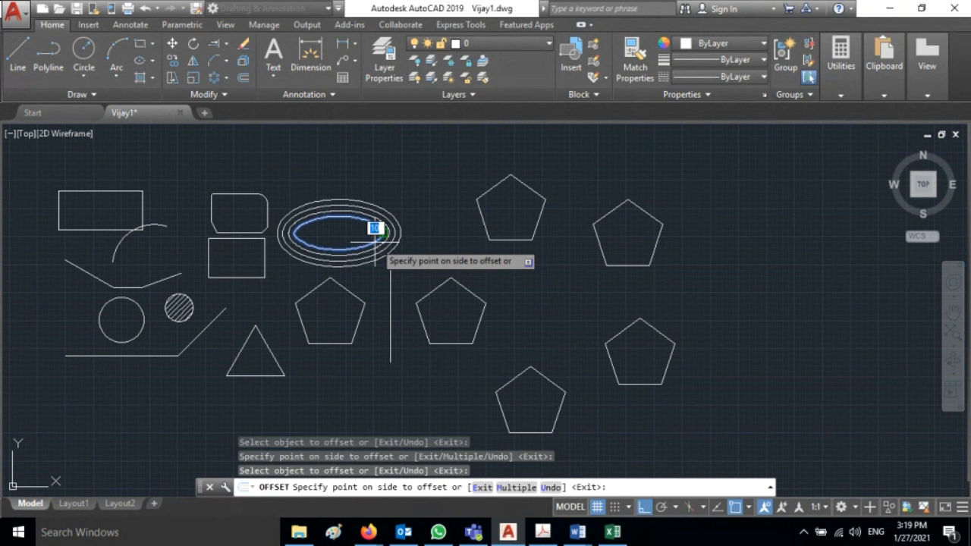
click(356, 237)
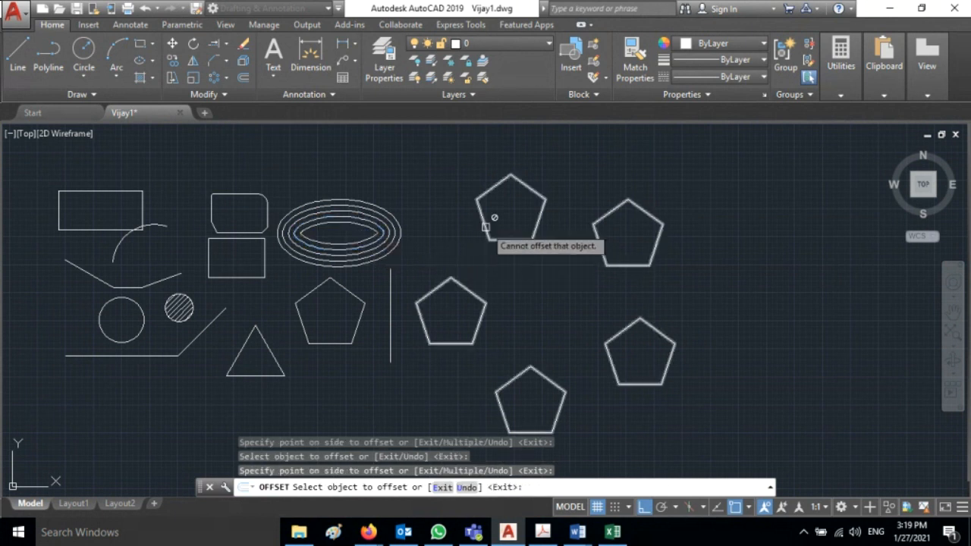
Step: Offset the pentagon below the ellipse by 10, two copies inward and one outward, and end the Offset command
click(353, 312)
click(347, 314)
click(352, 323)
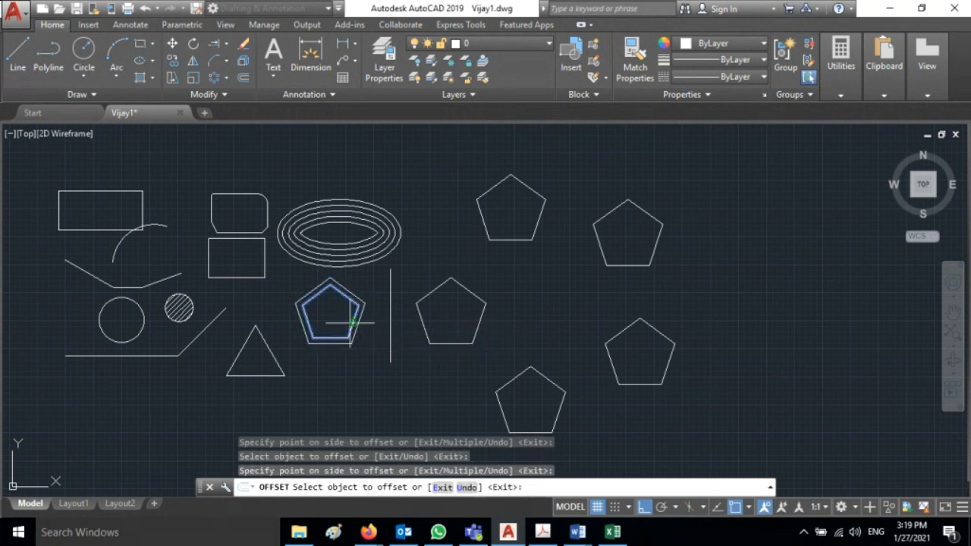
click(350, 322)
click(358, 313)
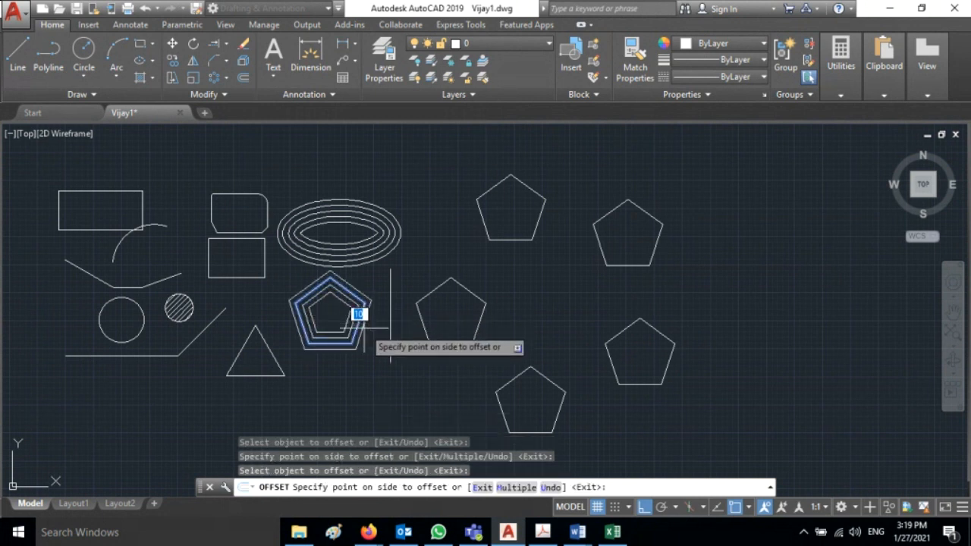
click(365, 326)
click(363, 324)
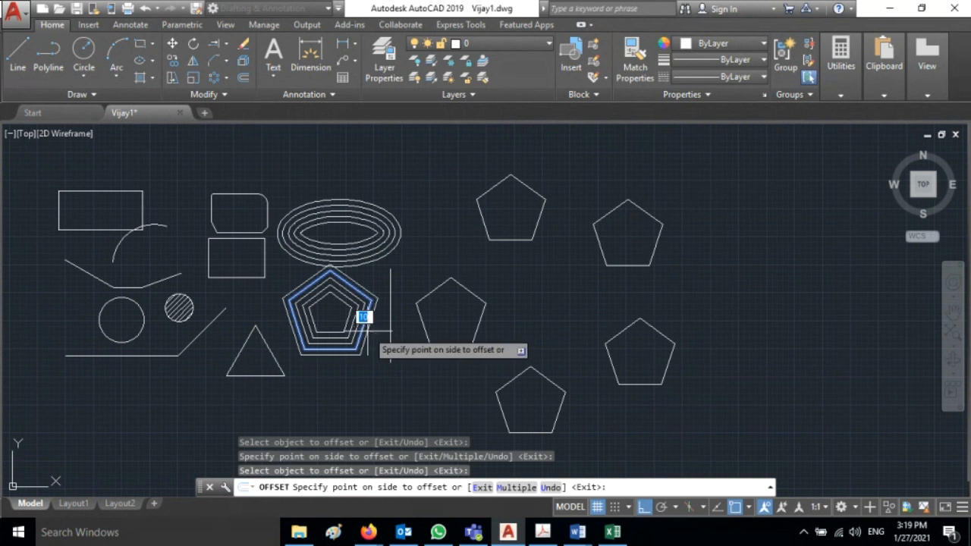
key(Escape)
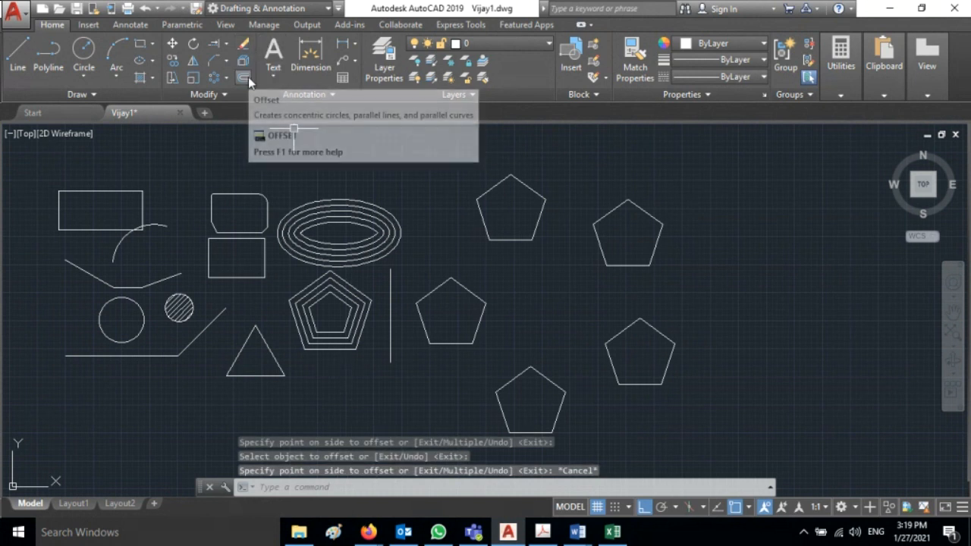
click(222, 97)
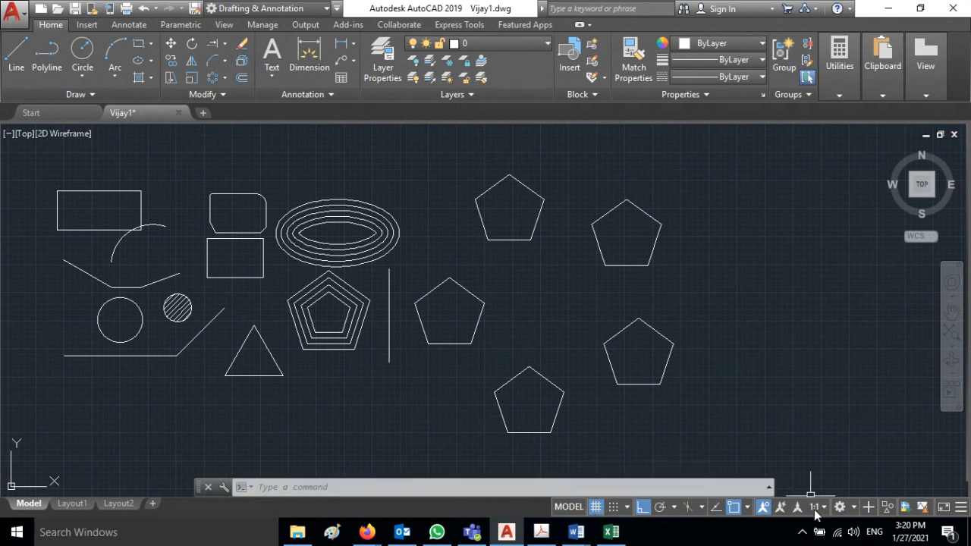
Step: Turn the drawing grid off and back on to compare the display around the lower pentagon
click(595, 508)
scroll(575, 447, up, 3)
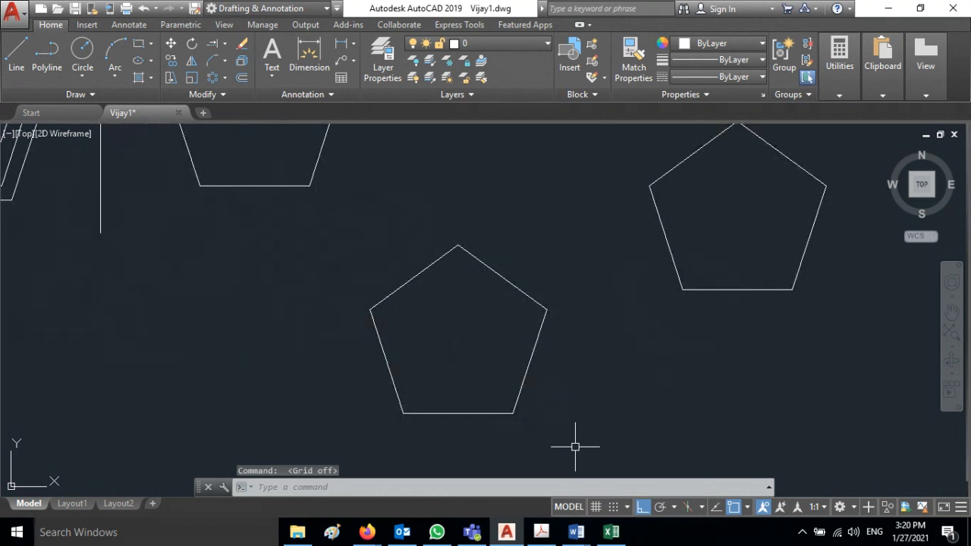
click(596, 507)
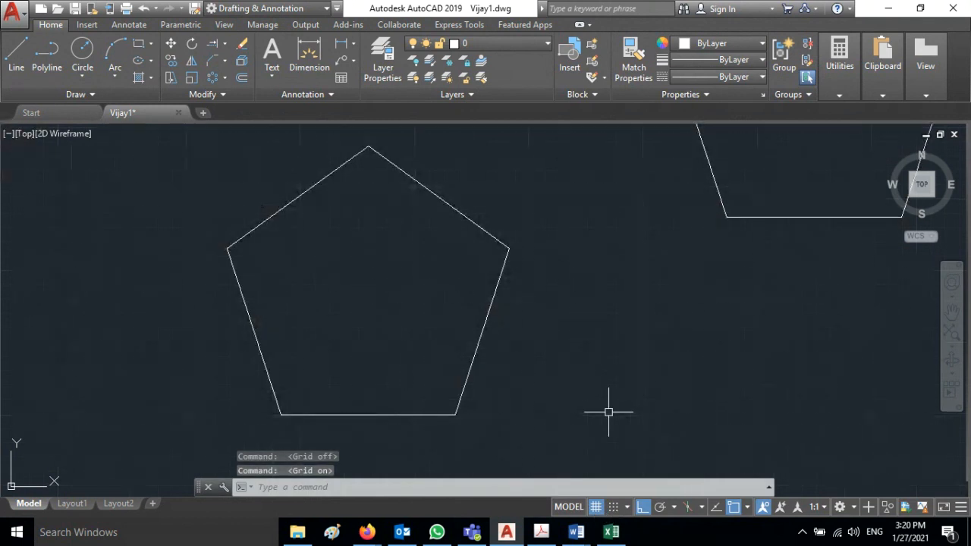
scroll(608, 410, up, 2)
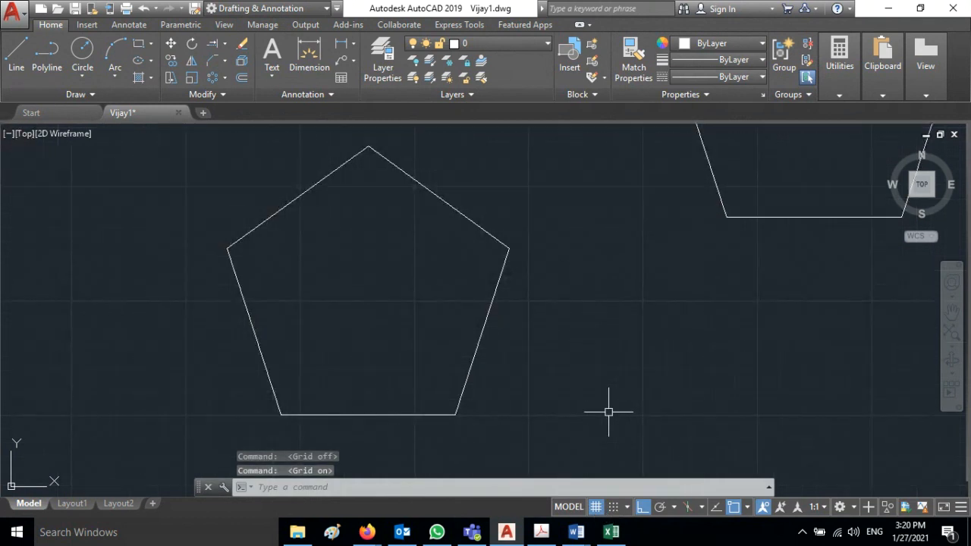
Step: Turn snap mode on, start a line to try the cursor's movement beside the pentagon, and turn snap mode off again
click(612, 507)
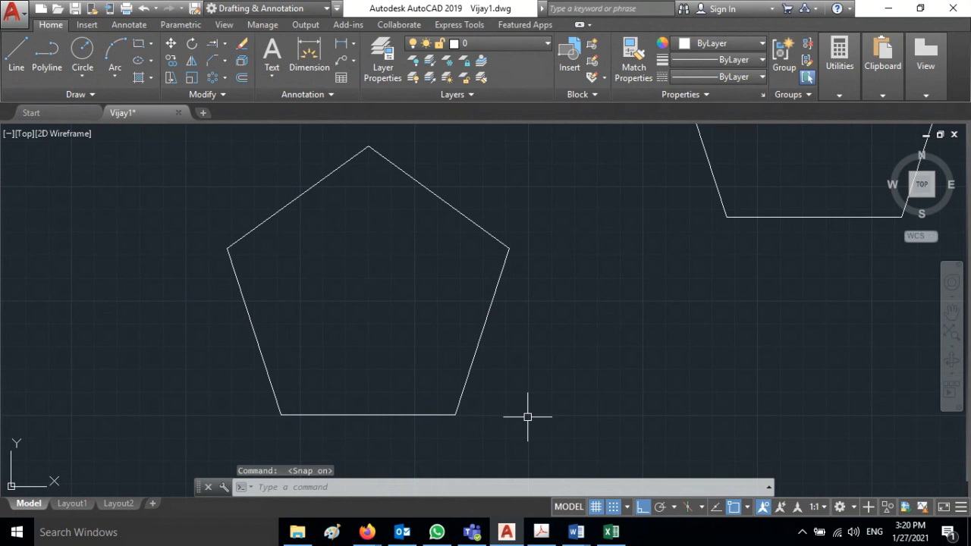
click(12, 70)
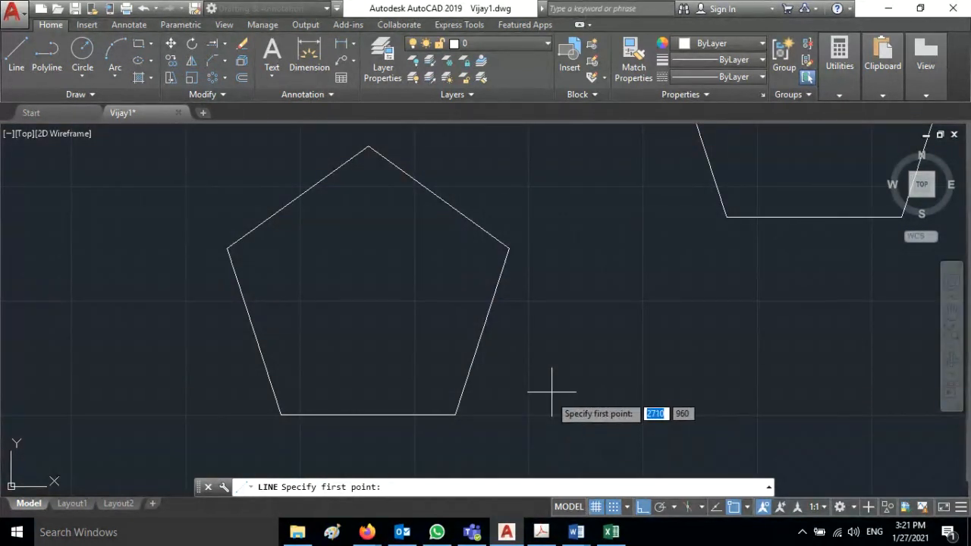
scroll(557, 402, up, 5)
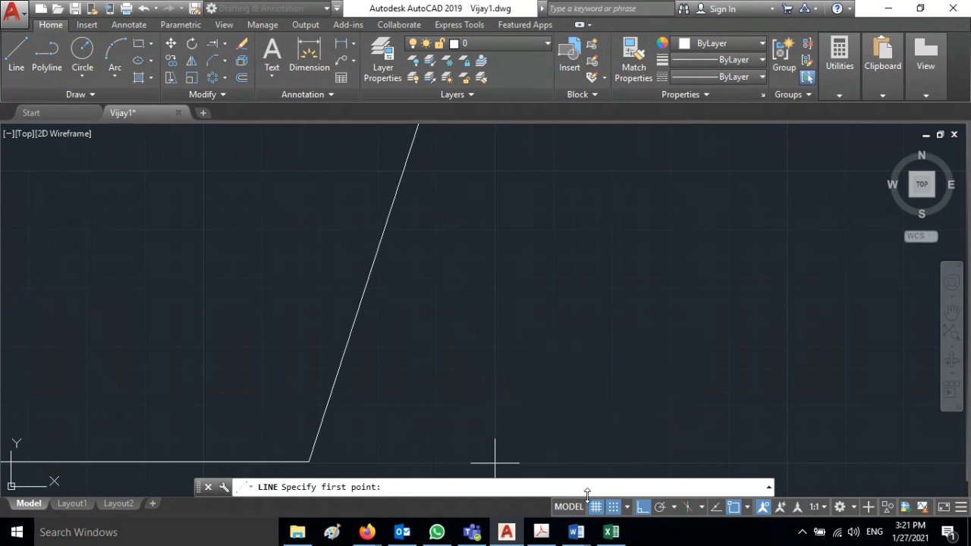
click(613, 506)
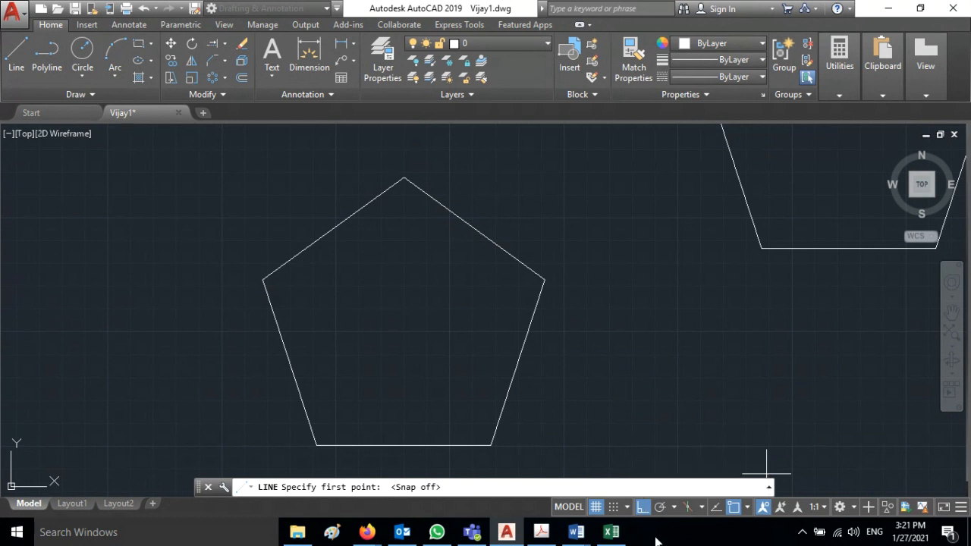
Step: Turn ortho mode off and start a new line from a point just beside the pentagon's lower-right edge
click(643, 507)
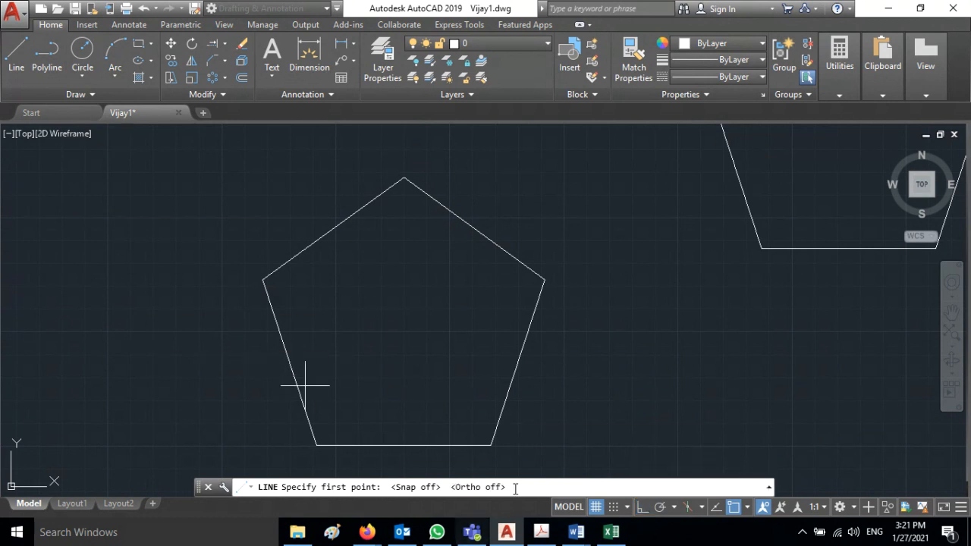
click(17, 66)
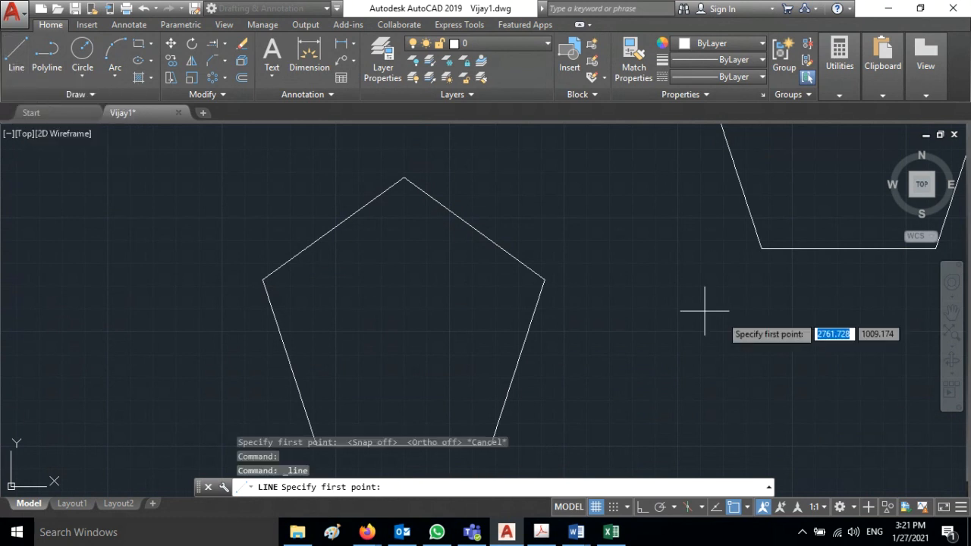
click(561, 387)
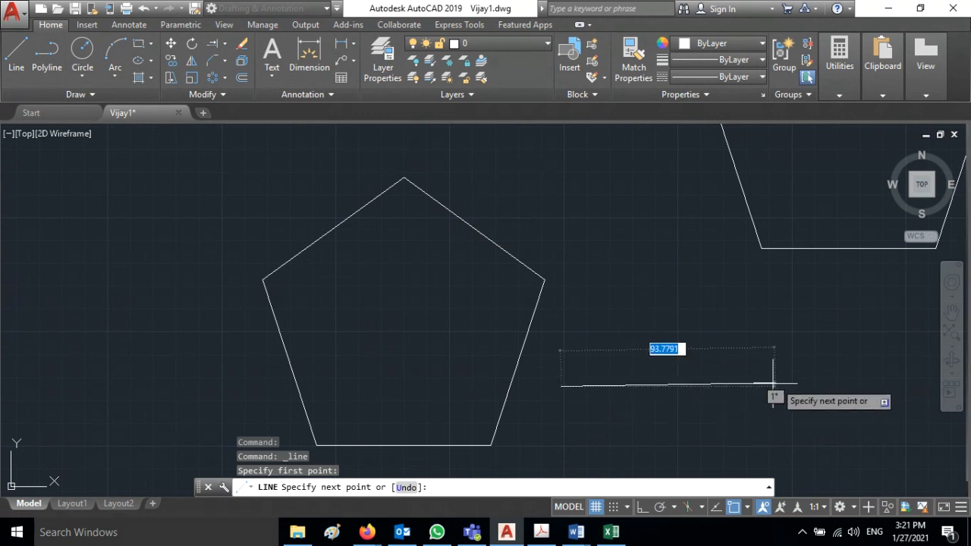
Step: Turn ortho mode on and draw a horizontal segment, a vertical segment upward and a horizontal segment about 67 units back leftward
click(641, 506)
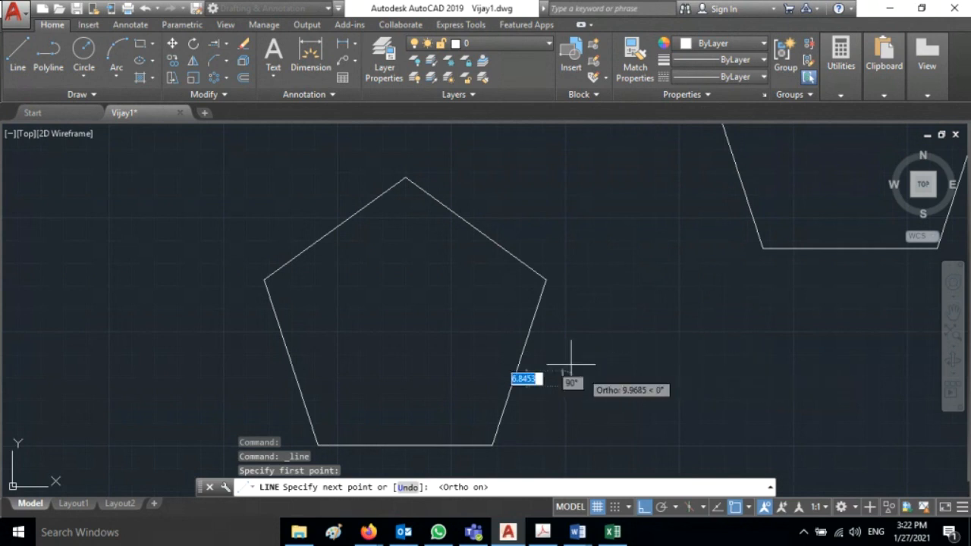
click(732, 372)
click(731, 258)
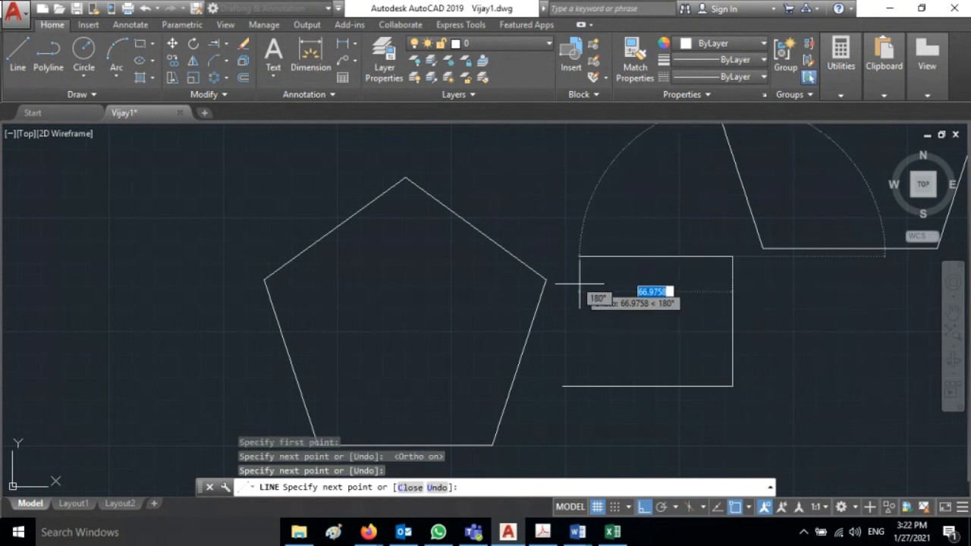
click(580, 284)
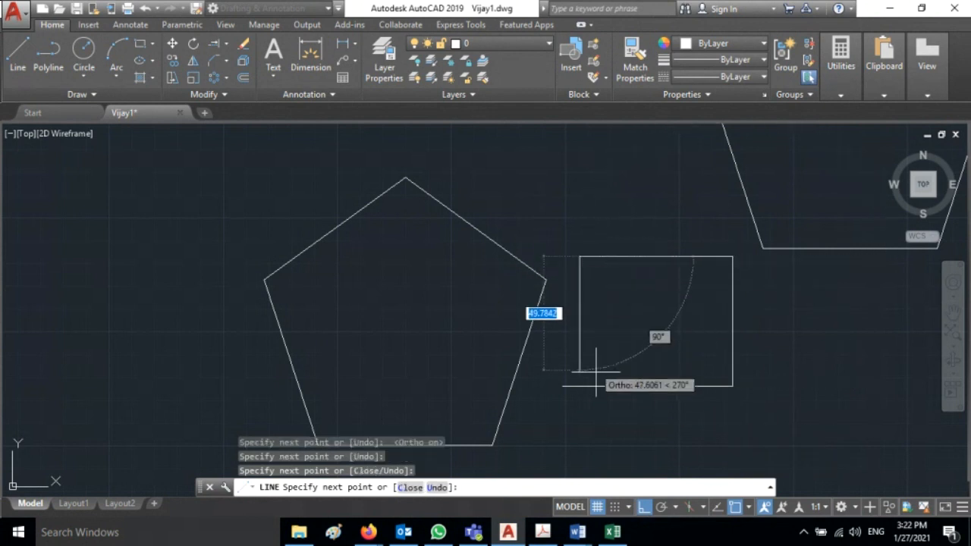
Step: Turn ortho mode off, draw a diagonal segment to the lower-right corner of the new lines, and end the Line command
click(649, 507)
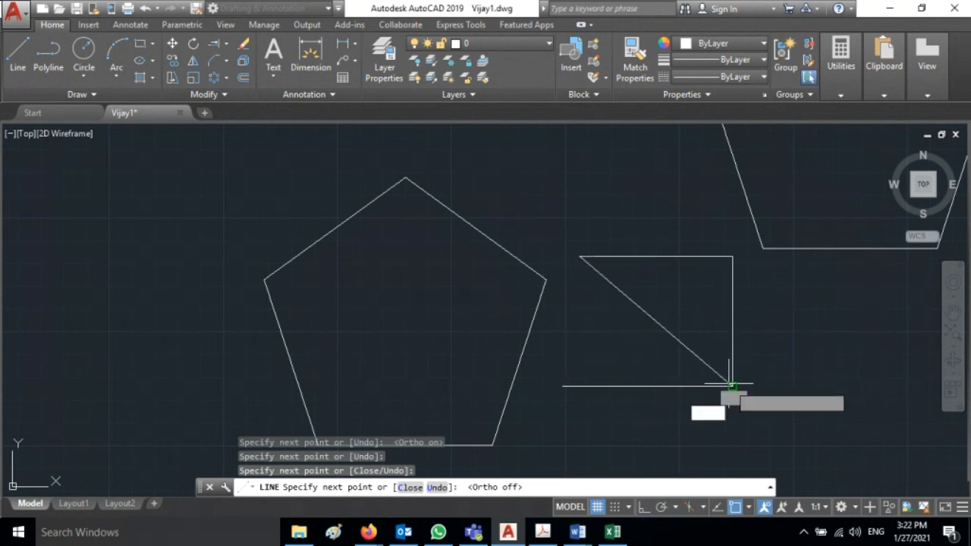
click(731, 385)
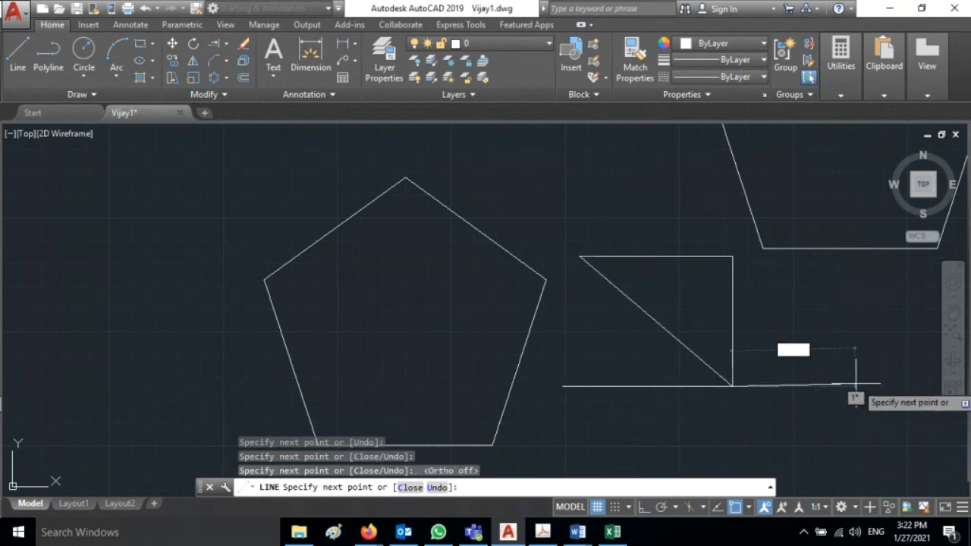
key(Return)
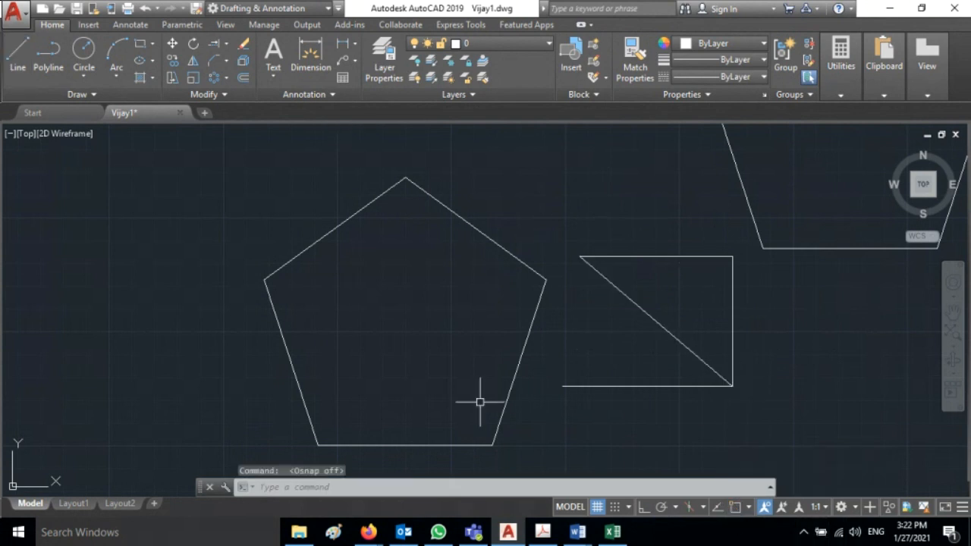
Step: Start the Line command, turn object snap on, and try the snap points on the pentagons, circle and other shapes
click(19, 55)
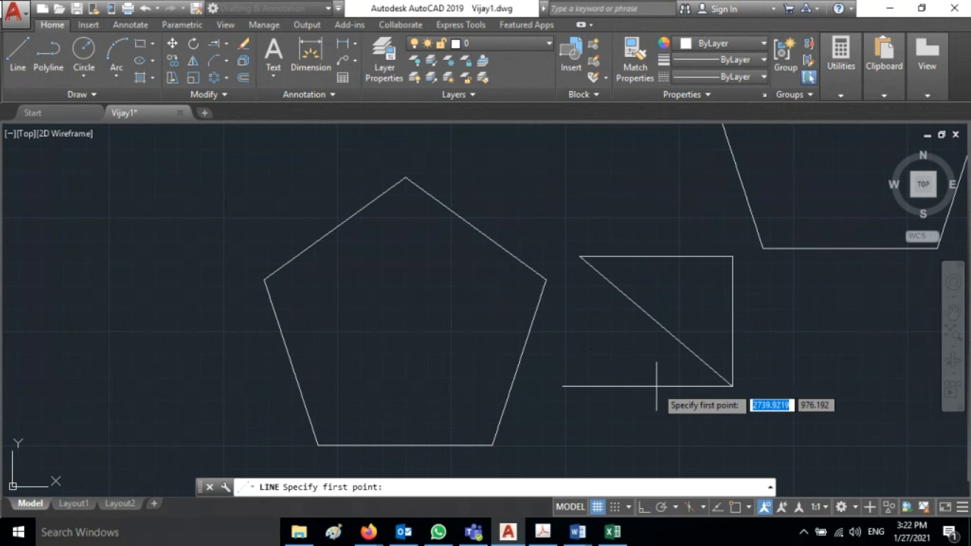
click(733, 508)
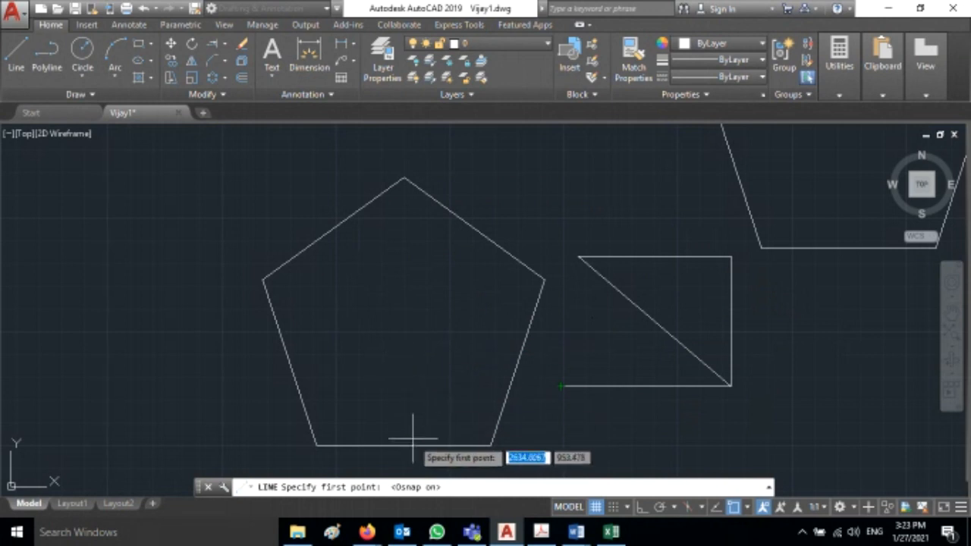
scroll(296, 325, down, 4)
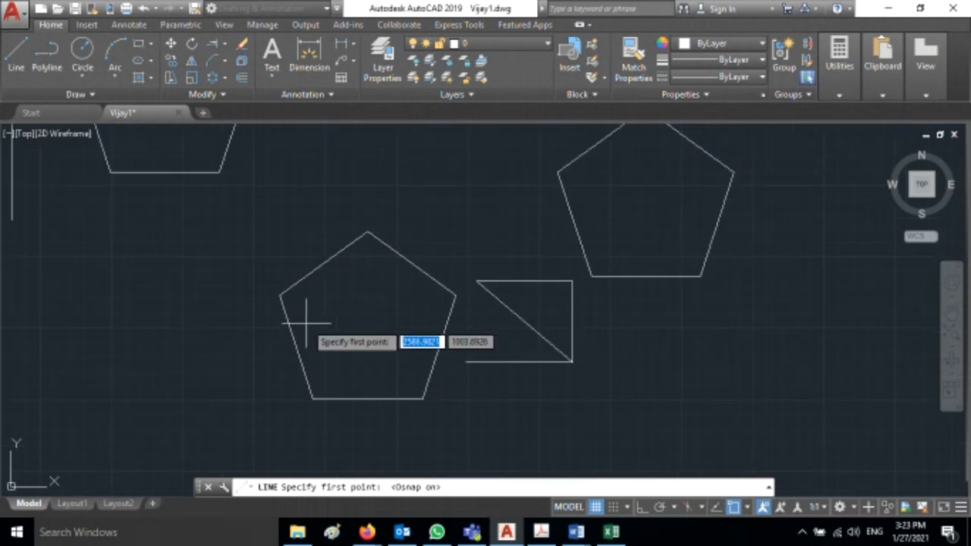
mouse_move(205, 205)
middle_down()
mouse_move(271, 265)
mouse_move(604, 418)
middle_up()
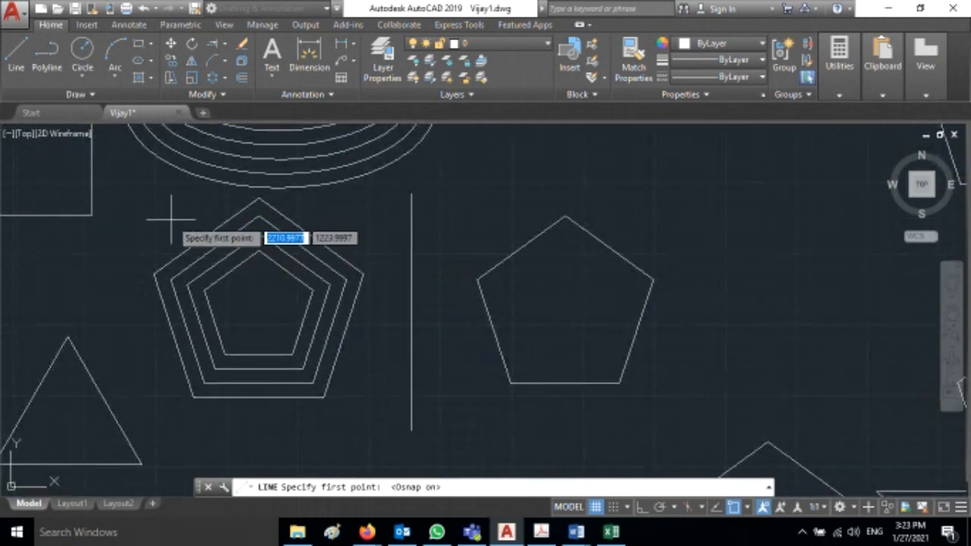
mouse_move(179, 225)
middle_down()
mouse_move(214, 242)
mouse_move(649, 308)
middle_up()
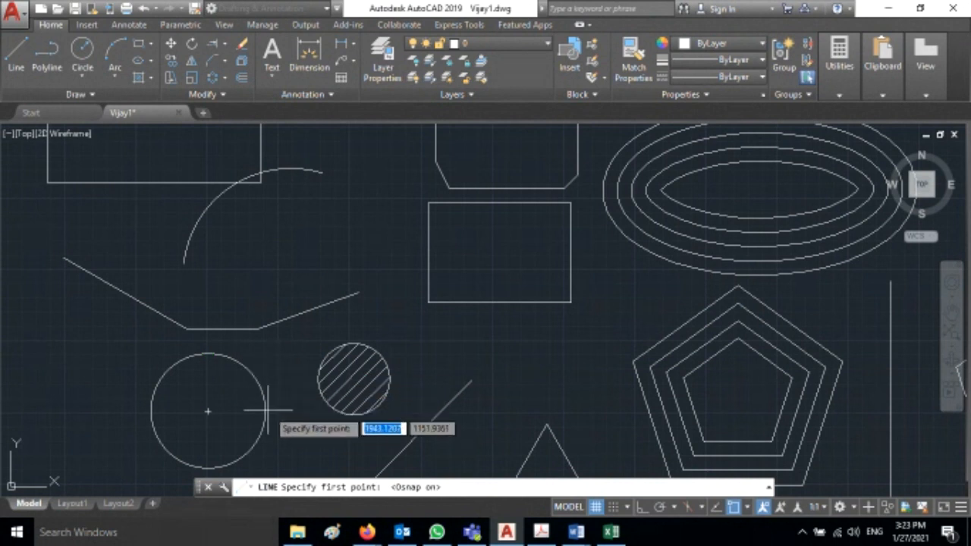
Step: Review the available object snap modes without changing any, and cancel the Line command
right_click(736, 513)
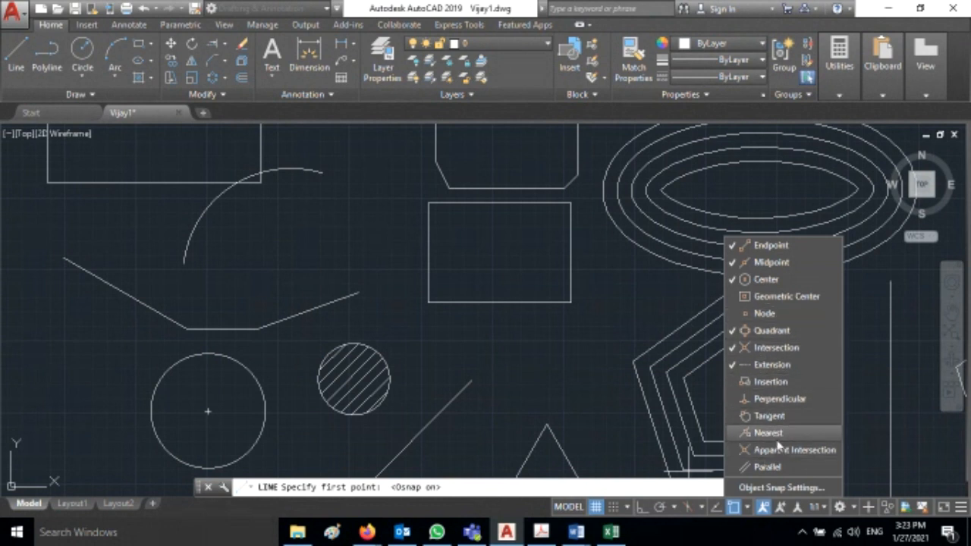
click(627, 334)
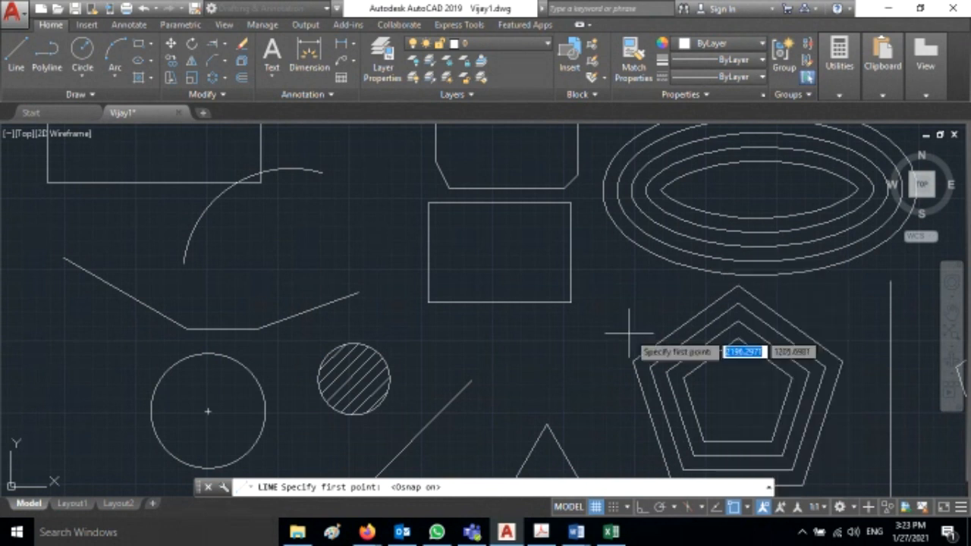
key(Escape)
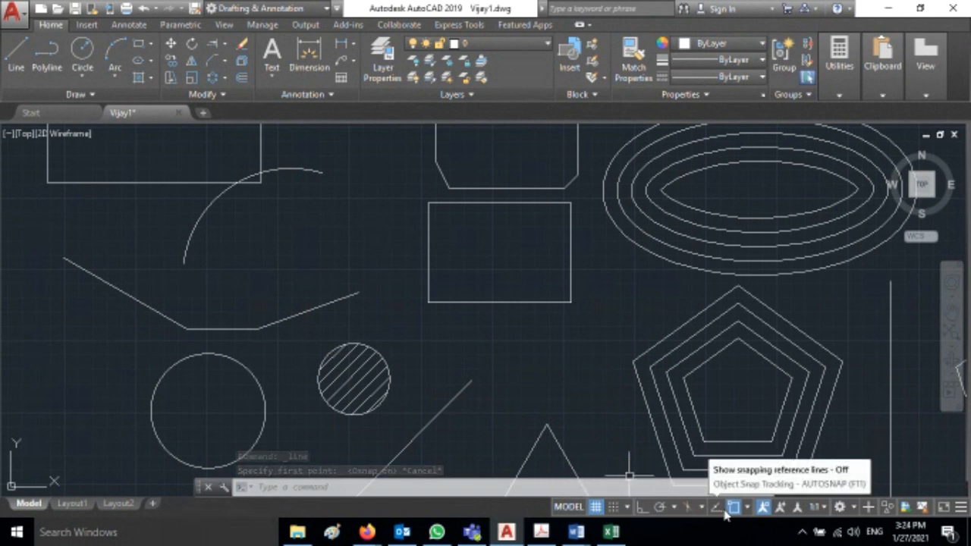
Step: Bring the drawing's shapes into overview and switch to the online class session in Firefox
scroll(576, 384, down, 3)
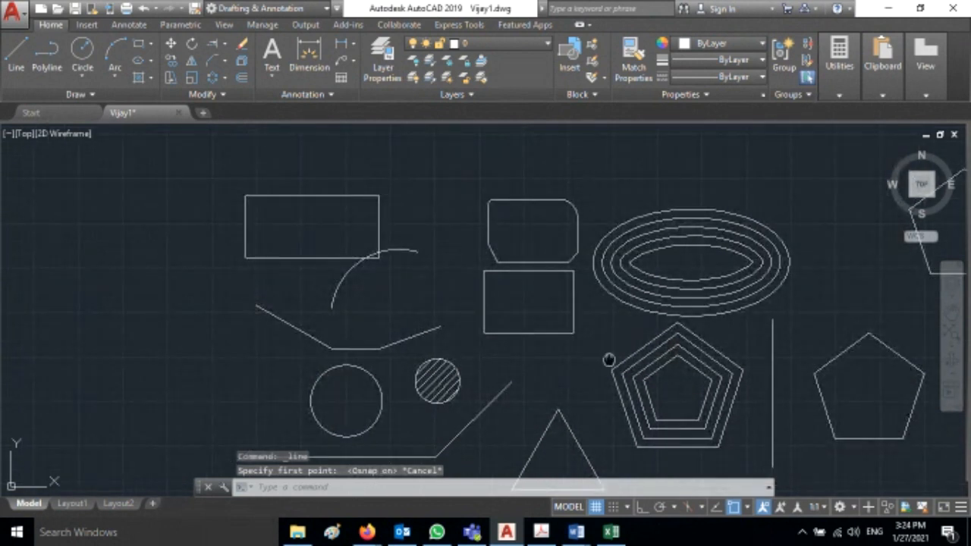
mouse_move(609, 360)
middle_down()
mouse_move(550, 303)
mouse_move(482, 307)
middle_up()
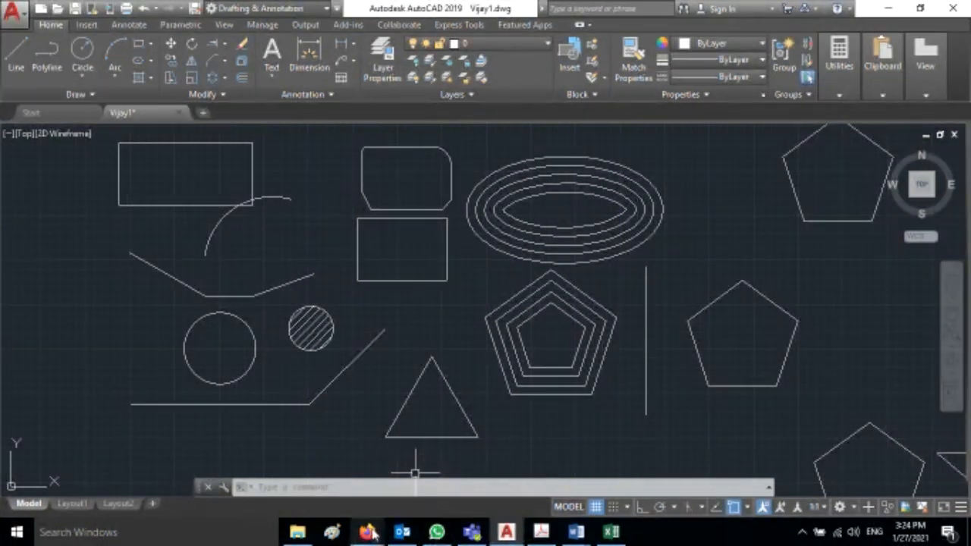
mouse_move(366, 532)
click(342, 483)
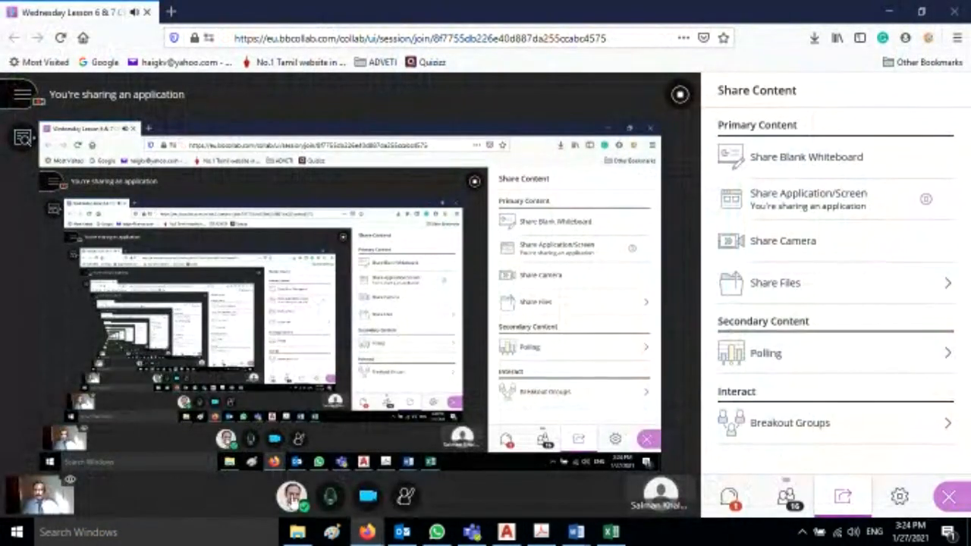